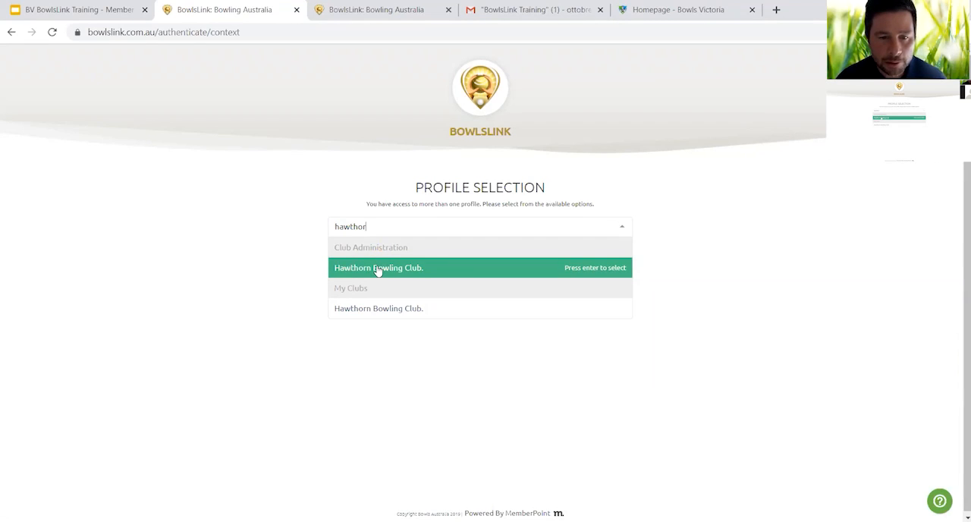
- Enter the club administration profile for Hawthorn Bowling Club and review its member categories and member groups
left_click(377, 270)
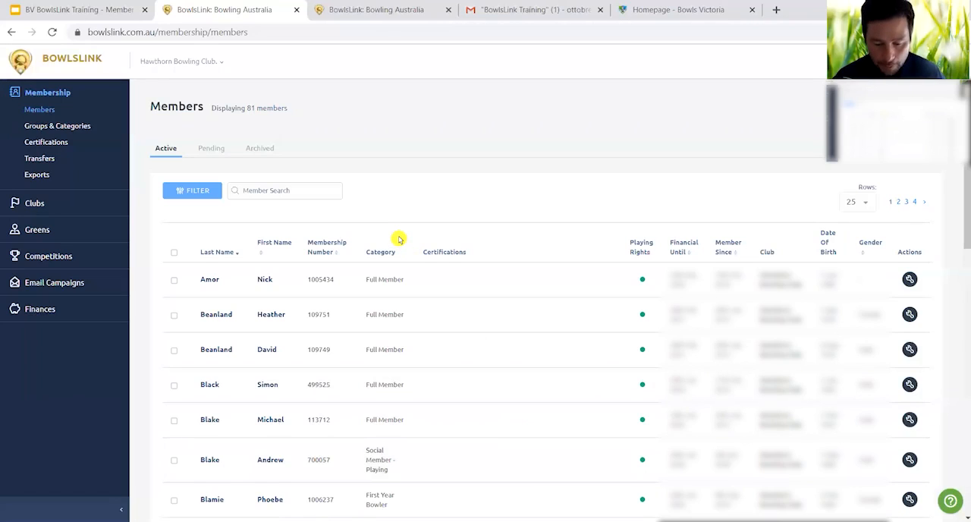
left_click(42, 128)
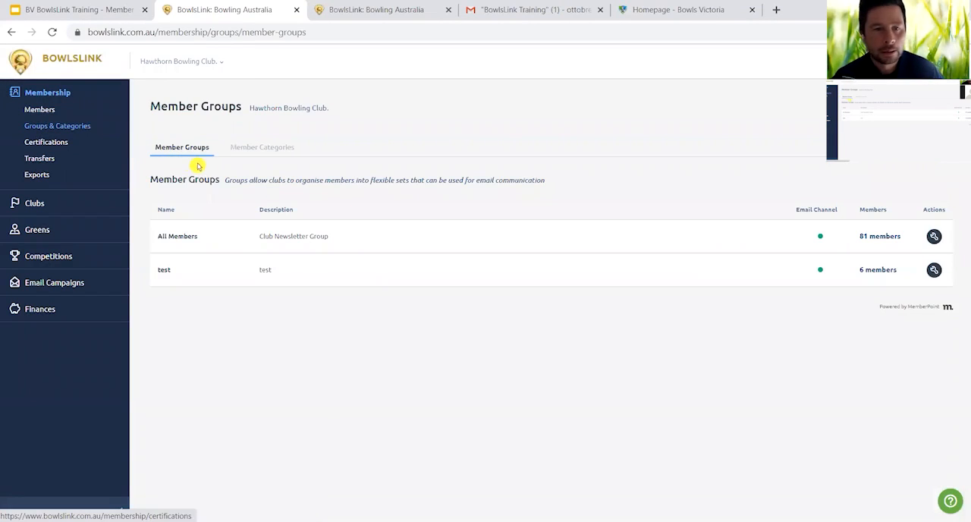
left_click(251, 152)
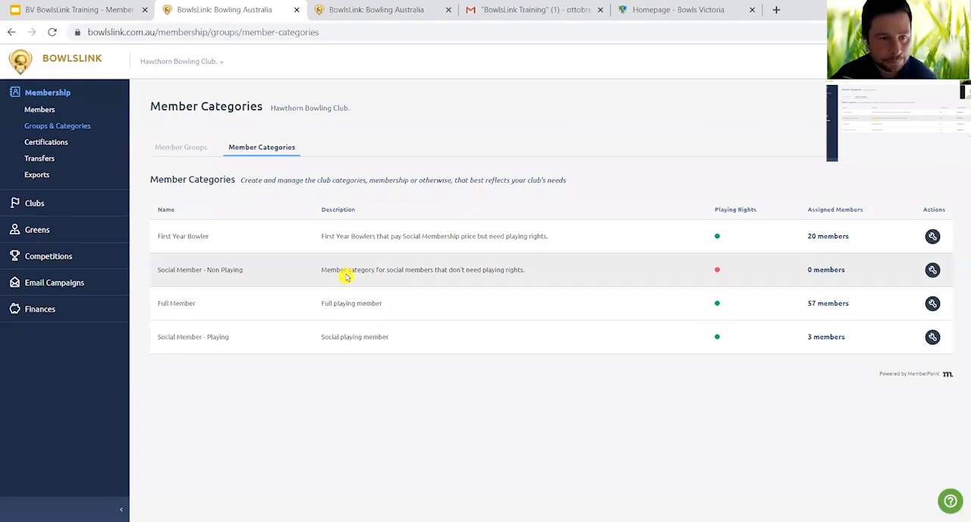
left_click(182, 149)
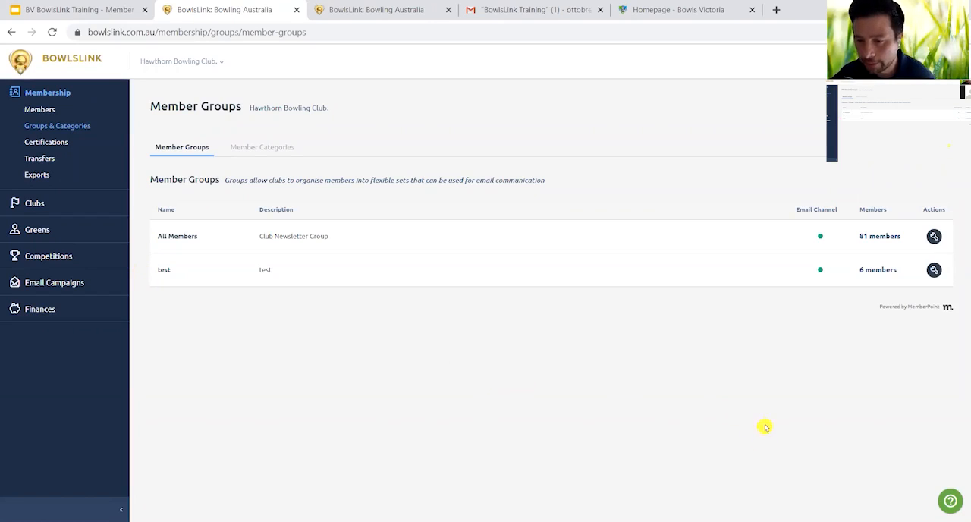
- Look over the support request options and the blank form for adding a member group, closing both without submitting
left_click(940, 504)
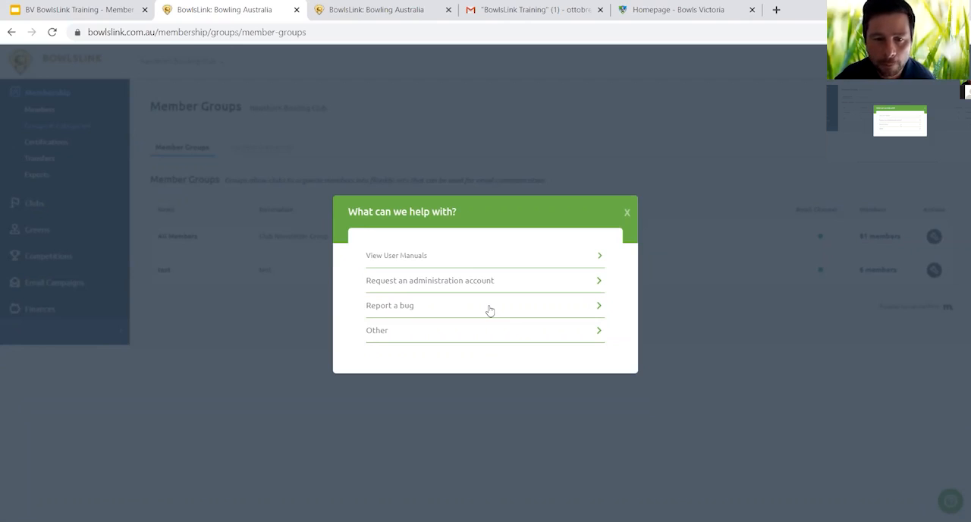
left_click(626, 214)
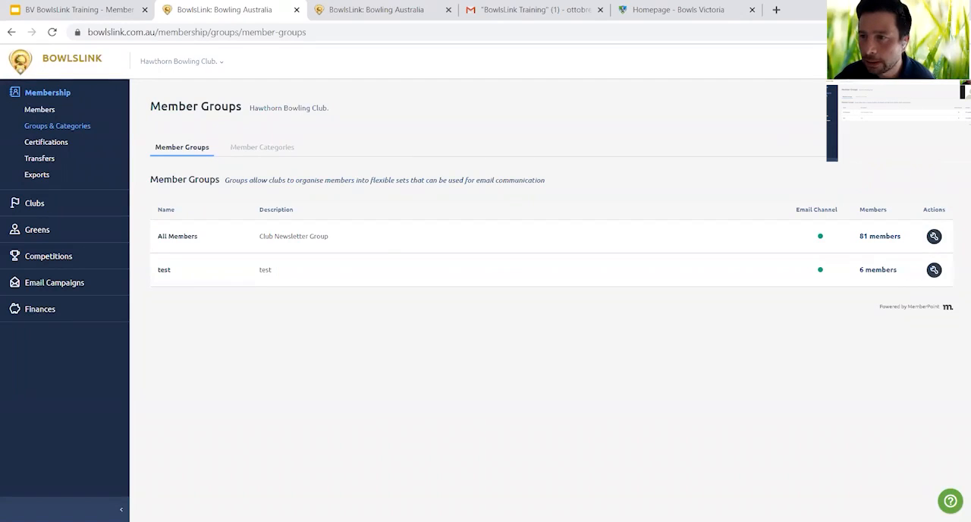
left_click(910, 107)
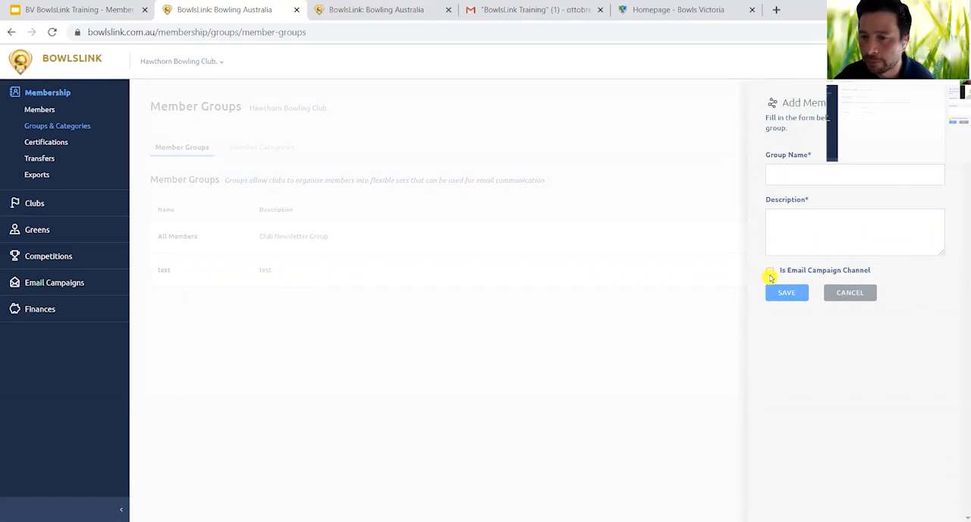
left_click(850, 293)
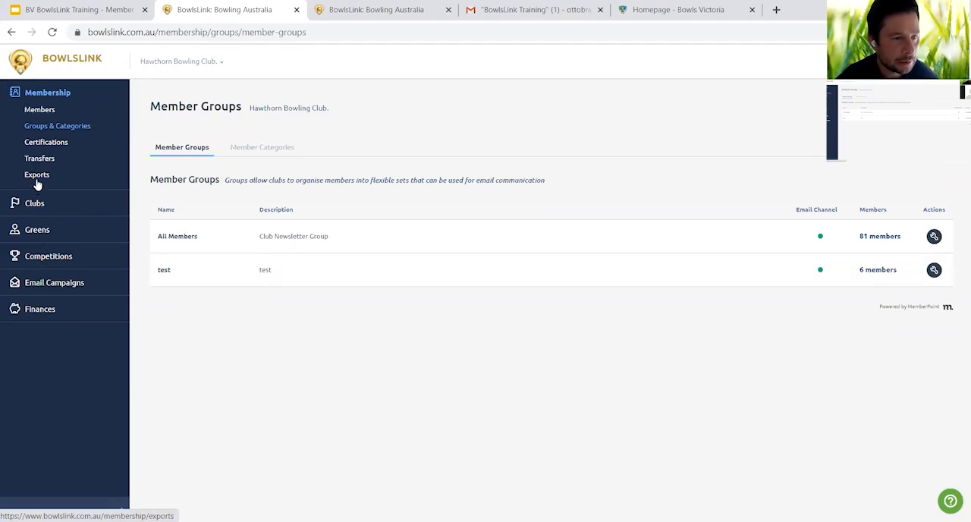
- Open the club's email campaigns, check the admin account request page on the BowlsLink beta site, and return to the campaigns
left_click(40, 286)
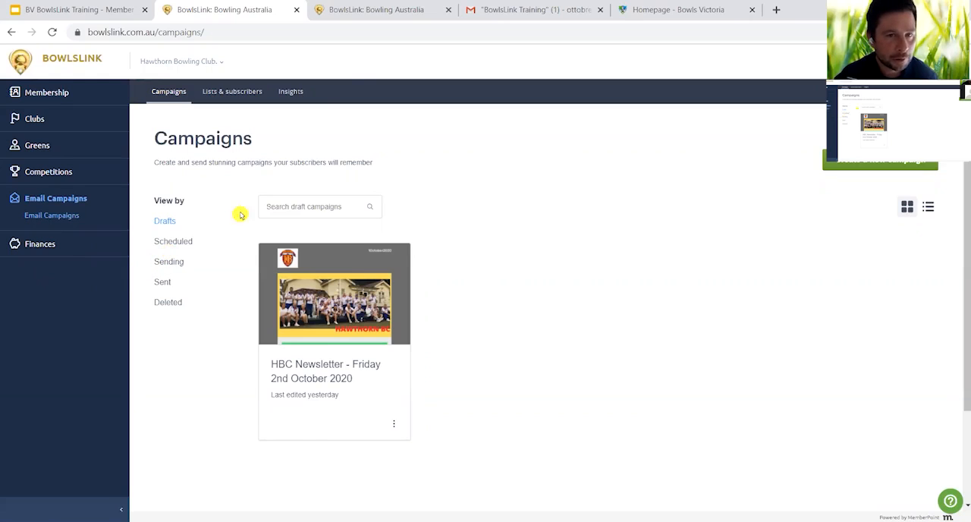
left_click(382, 12)
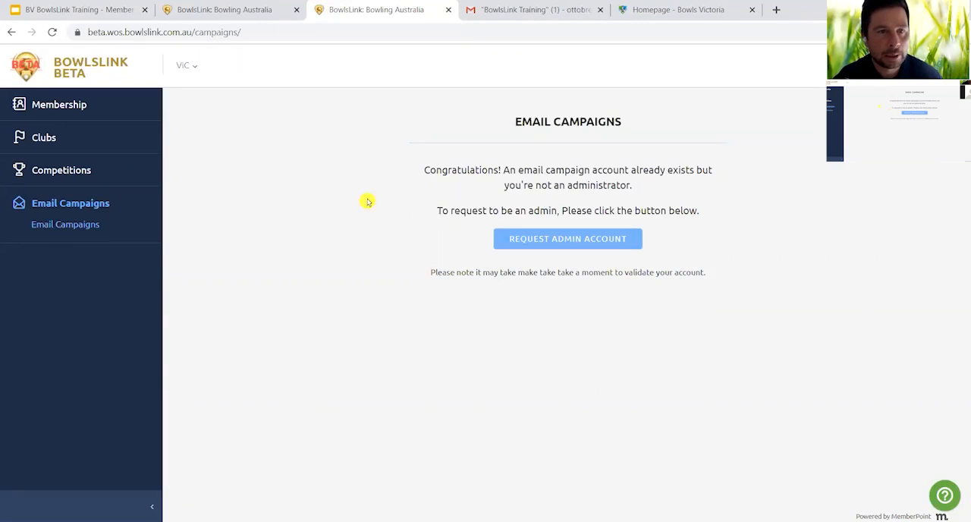
left_click(225, 10)
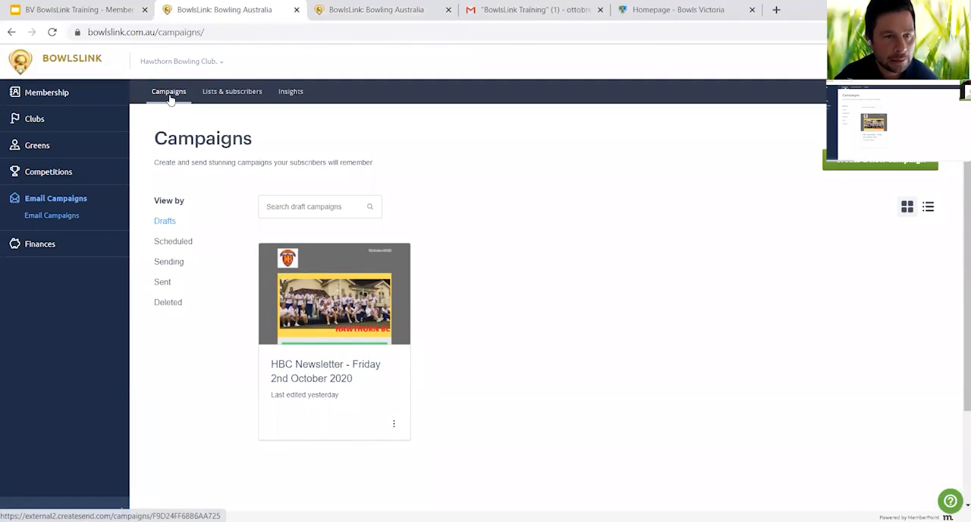
- View the email subscriber lists and the campaign performance insights, and return to the campaigns overview
left_click(230, 91)
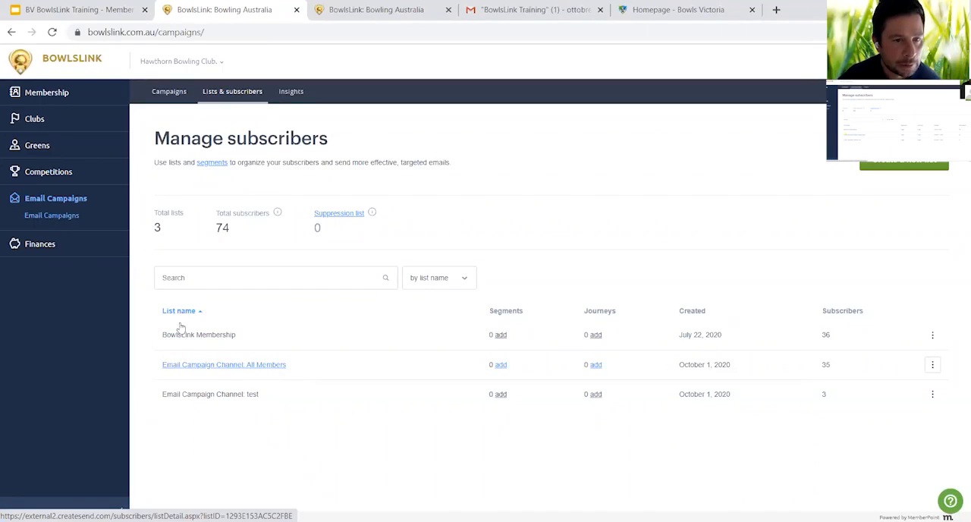
left_click(292, 93)
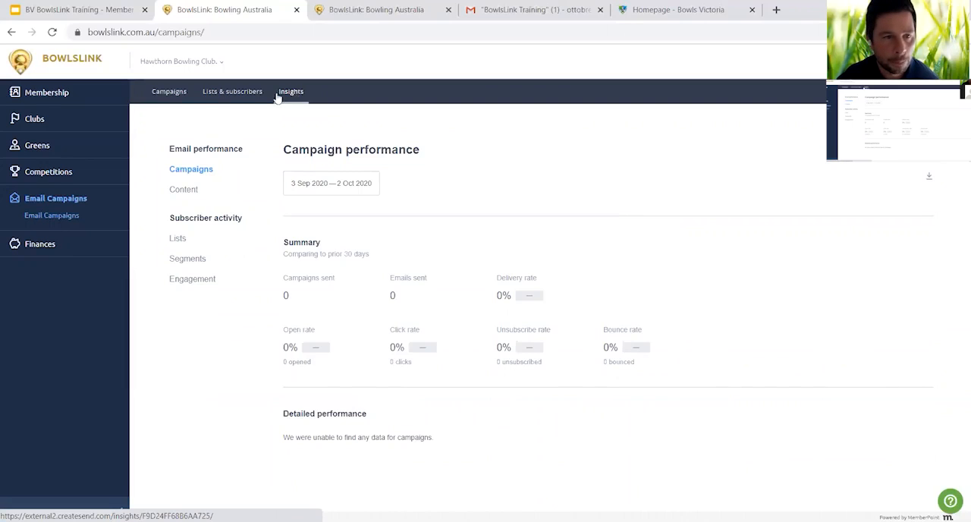
left_click(167, 97)
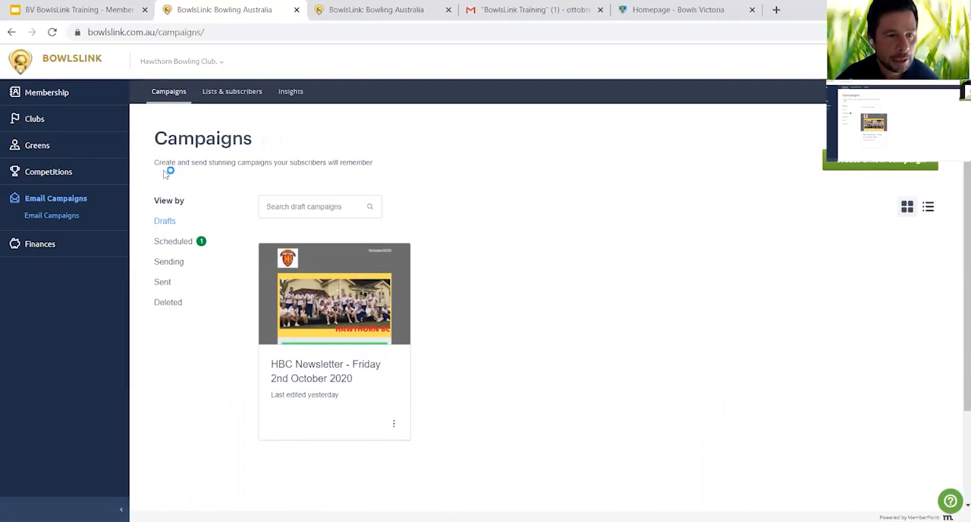
- Review the scheduled, sent and deleted campaigns, including the actions offered for a deleted newsletter, and return to the drafts
left_click(148, 223)
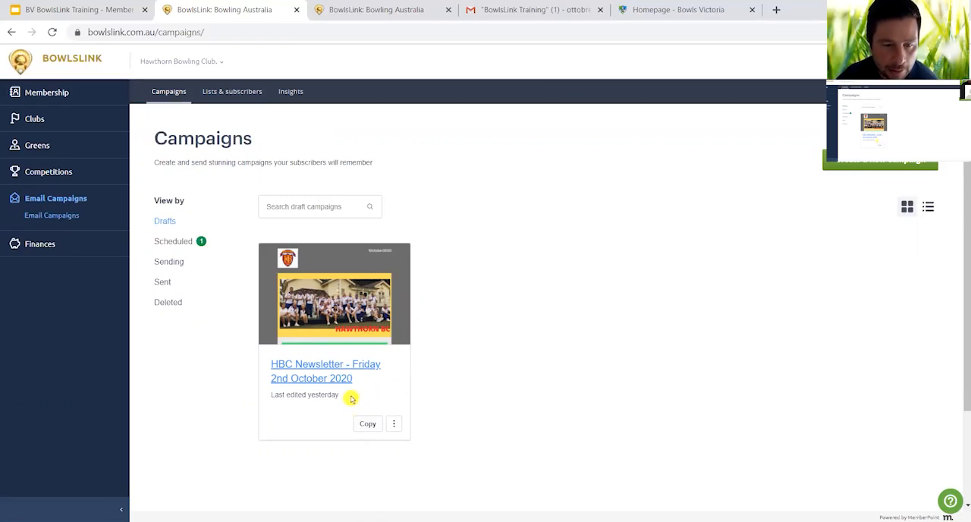
left_click(169, 247)
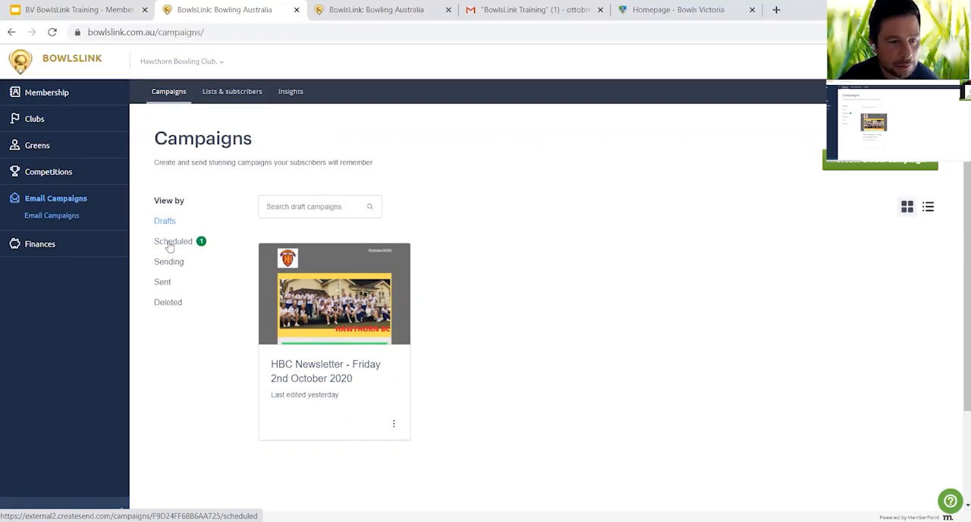
left_click(173, 244)
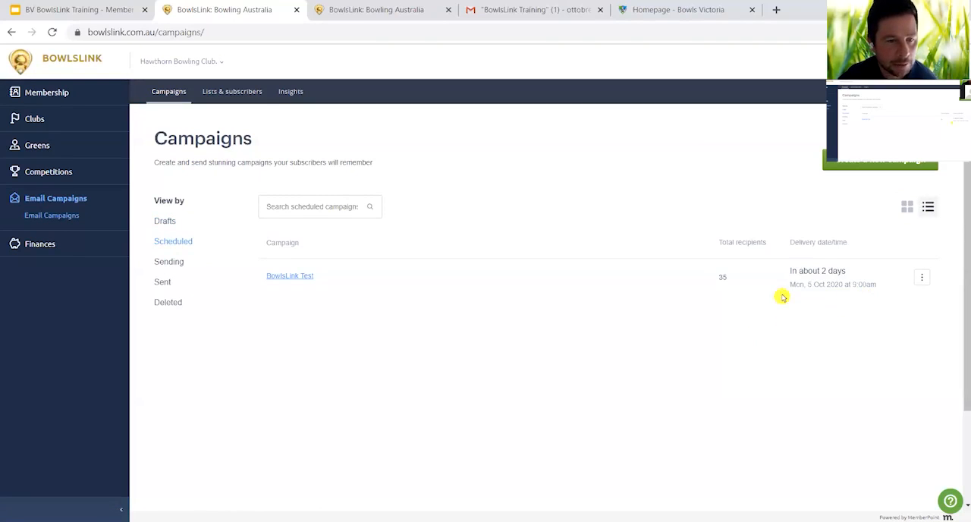
left_click(165, 282)
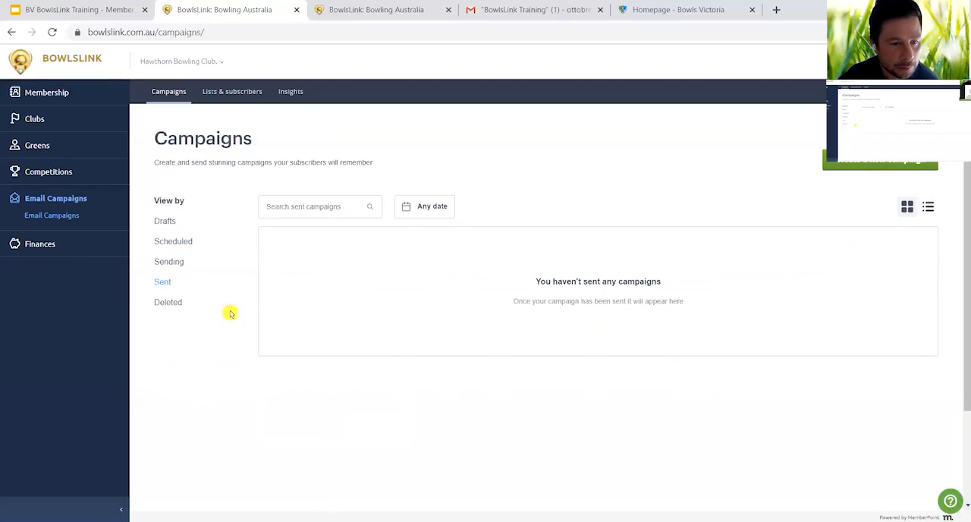
left_click(170, 304)
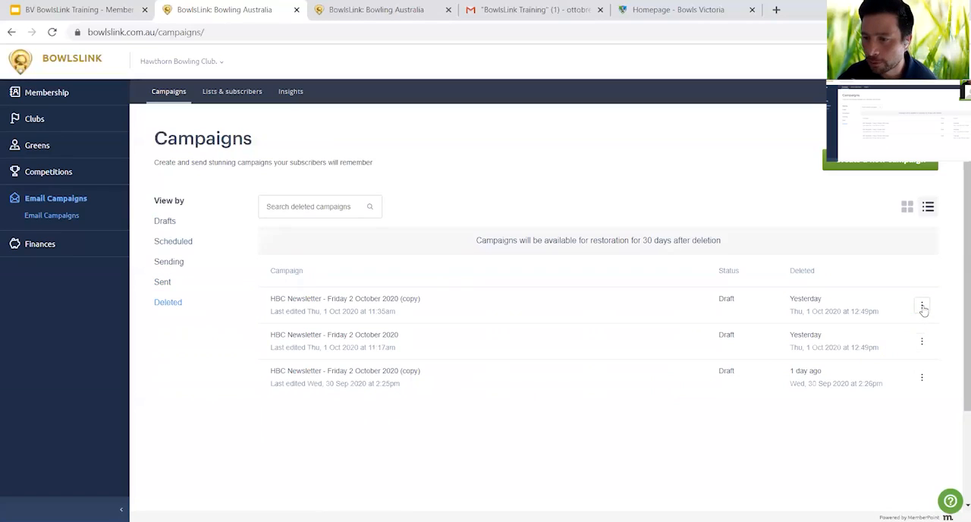
left_click(921, 306)
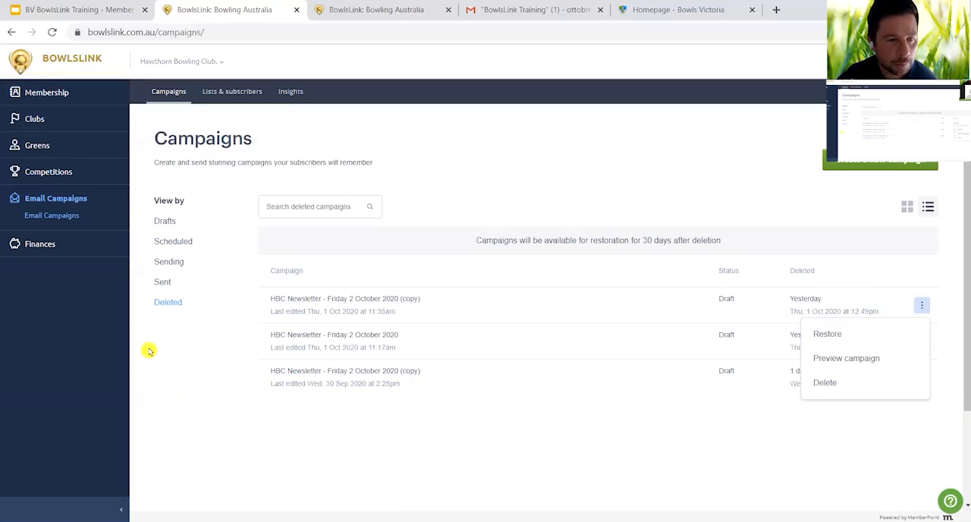
left_click(166, 222)
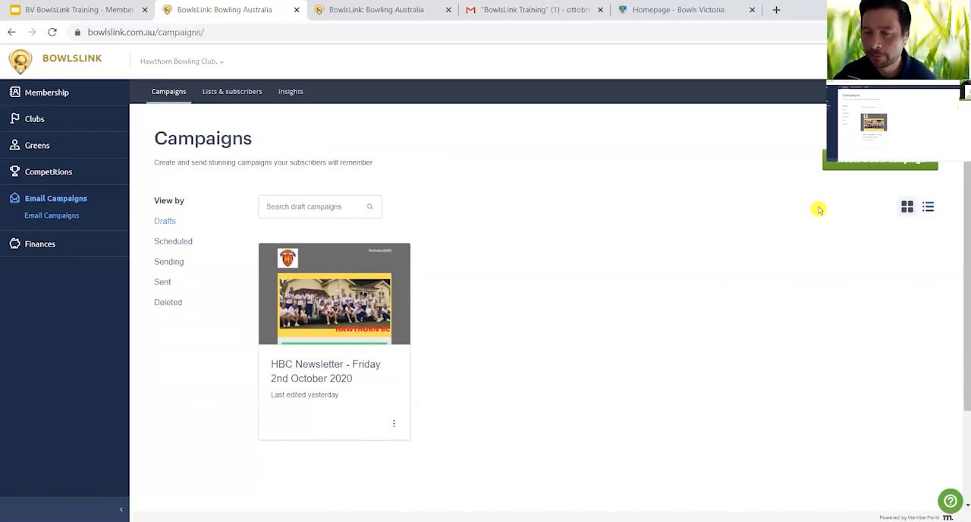
- Create a new regular email campaign with "HBC Newsletter - Friday 2nd October 2020" as both its name and subject line
left_click(893, 164)
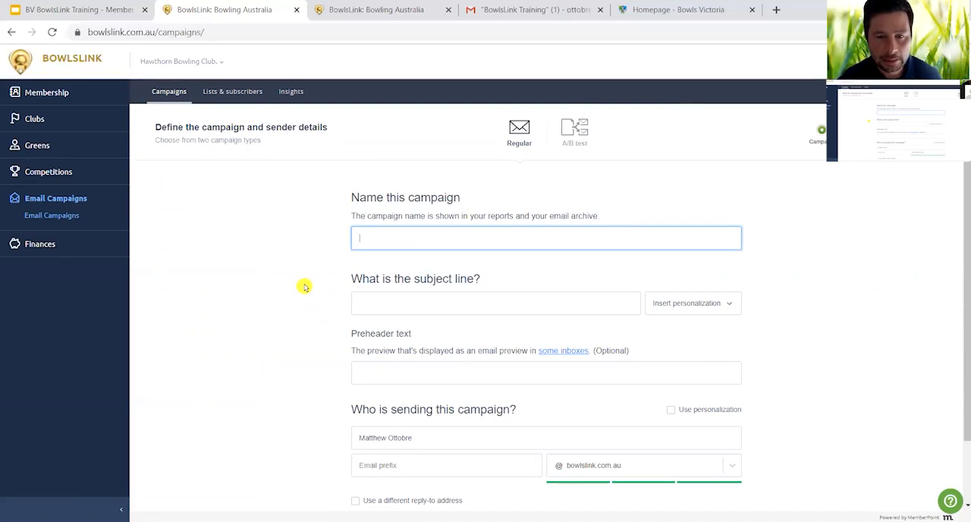
scroll(304, 287, "down", 1)
scroll(304, 287, "up", 1)
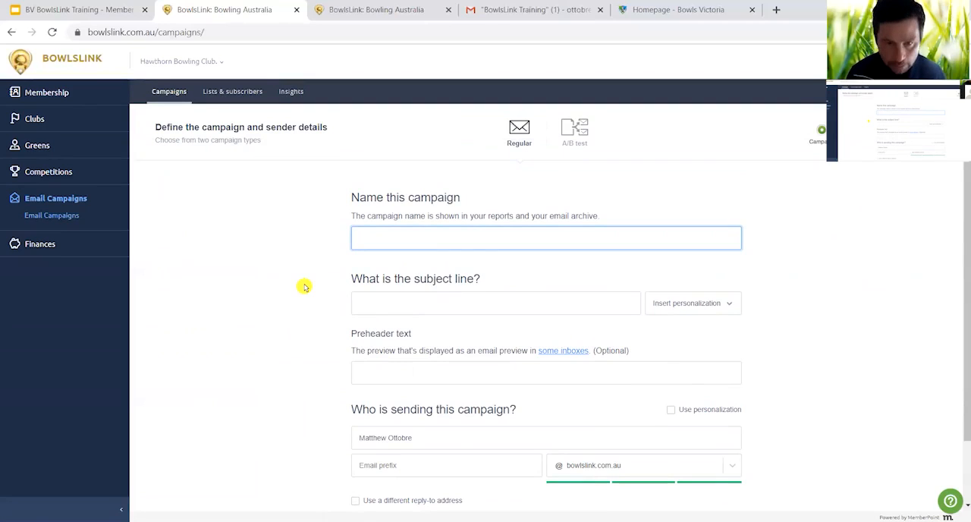
type("HBC")
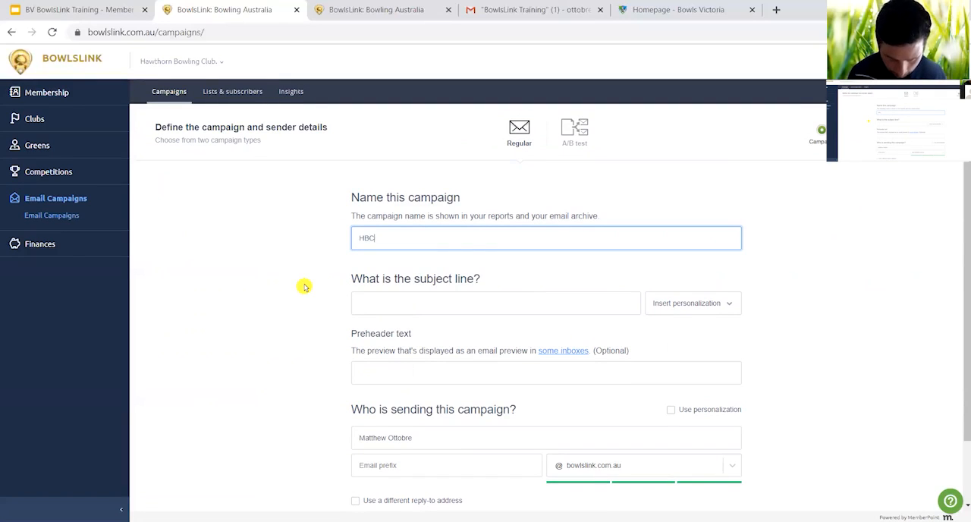
type(" News")
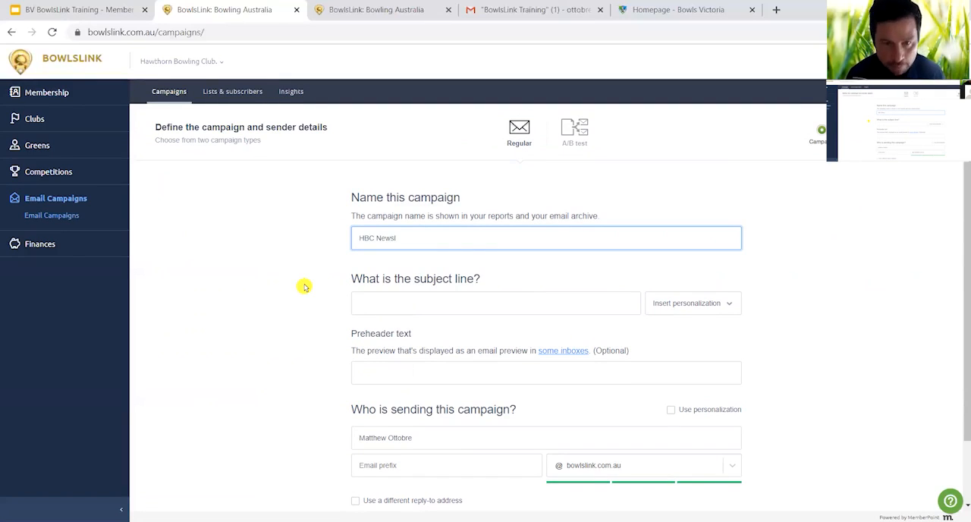
type("letter")
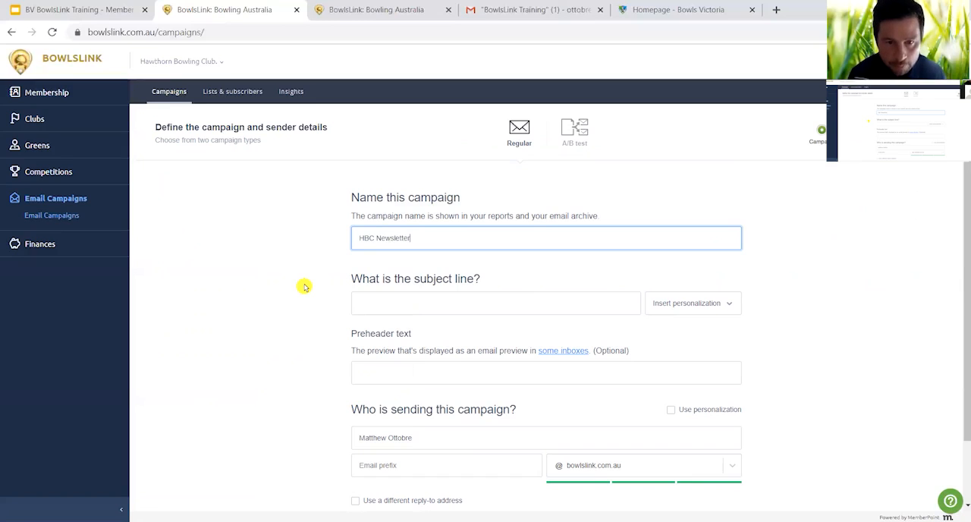
type(" -")
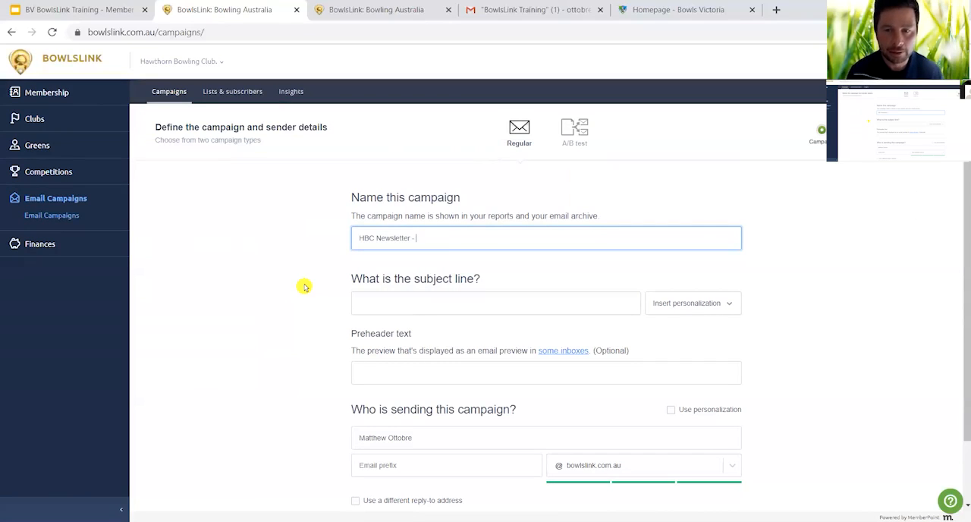
type("Fr")
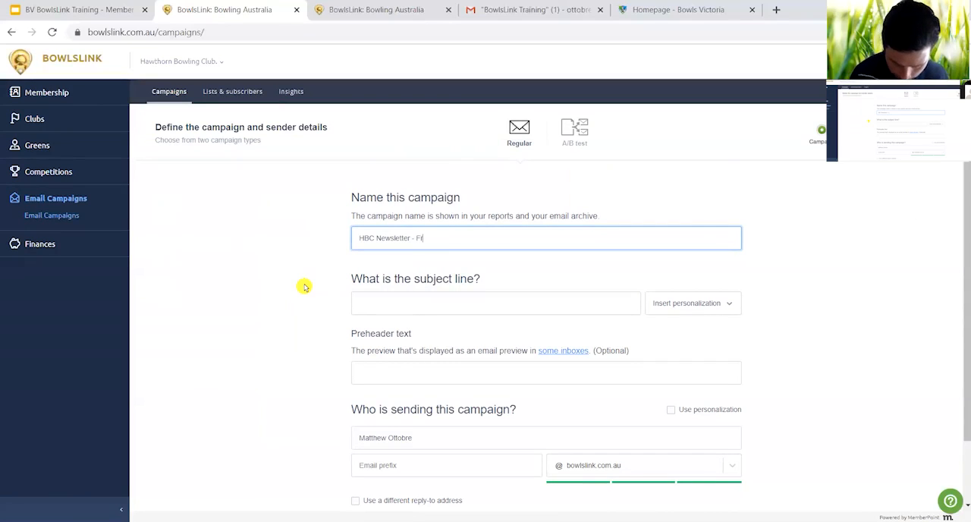
type("iday 2nd")
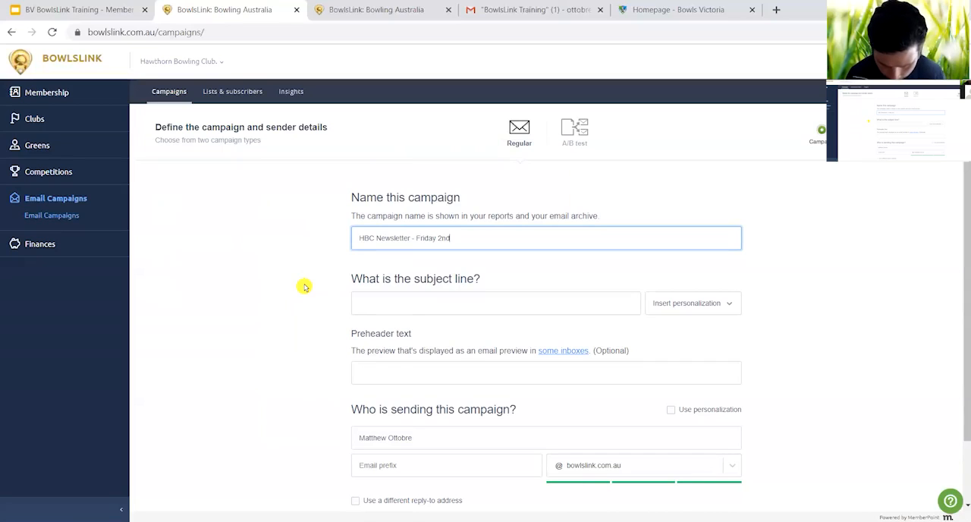
type(" O")
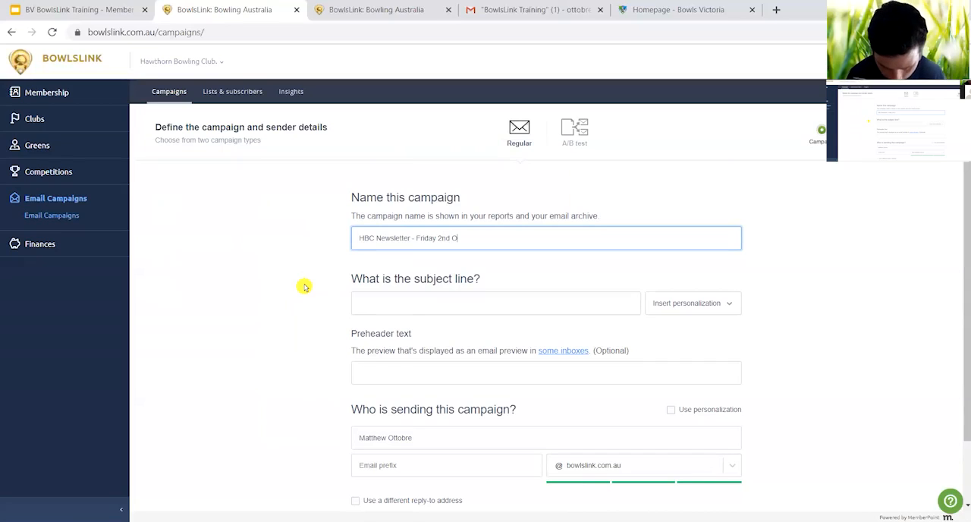
type("ctober 2020")
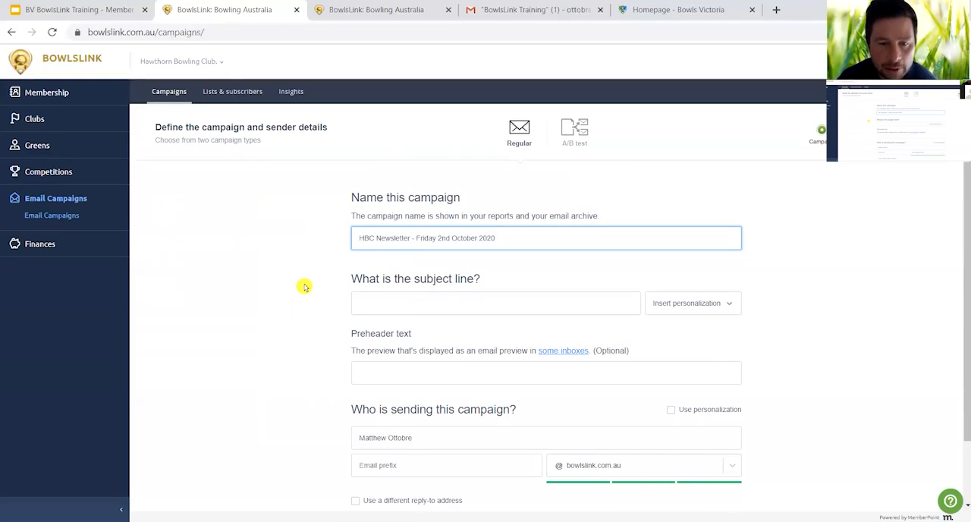
left_click(374, 305)
type("HBC Newsletter - Friday 2nd October 2020")
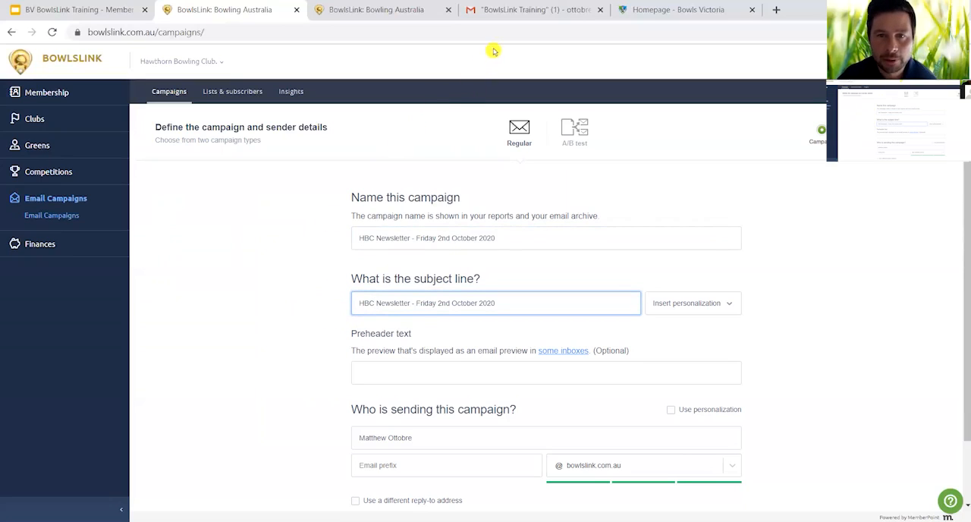
- Check how a campaign subject line appears under the BowlsLink Training label in Gmail, and return to the campaign details form
left_click(518, 11)
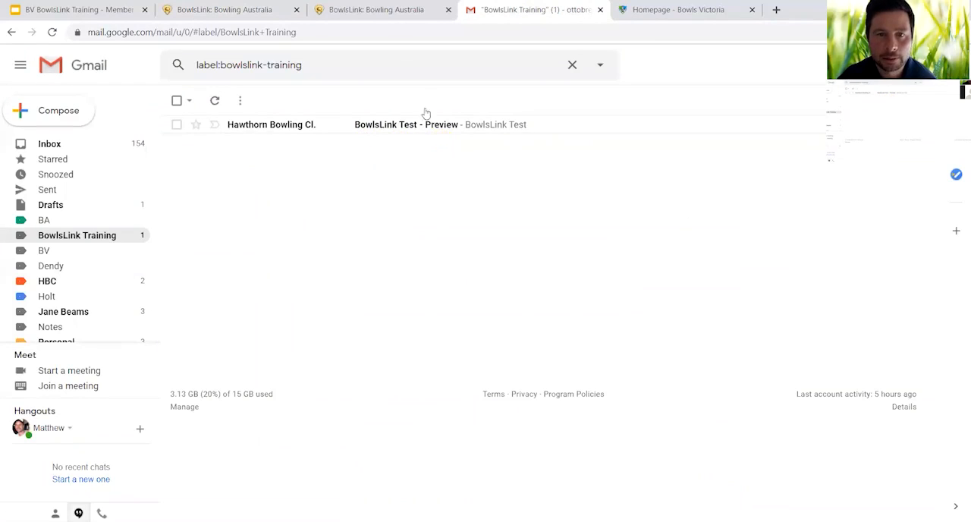
left_click(386, 11)
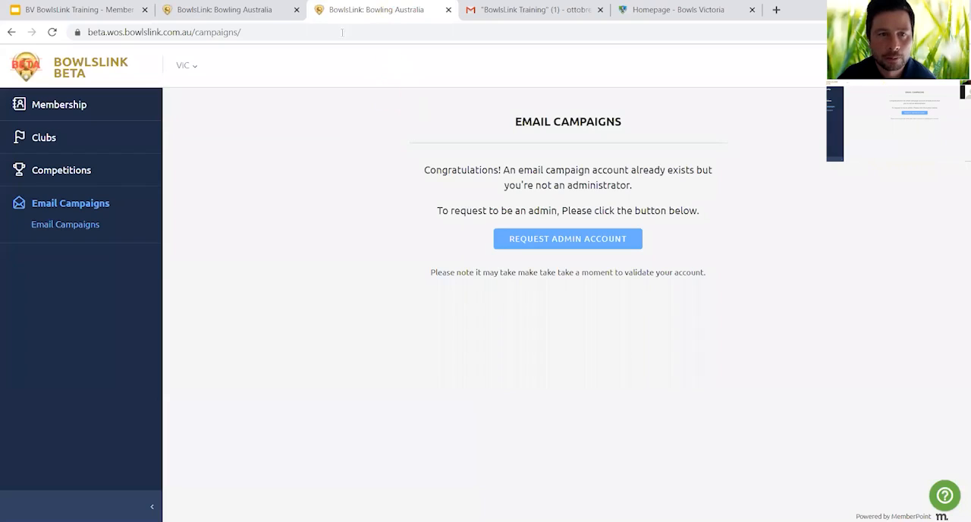
left_click(255, 10)
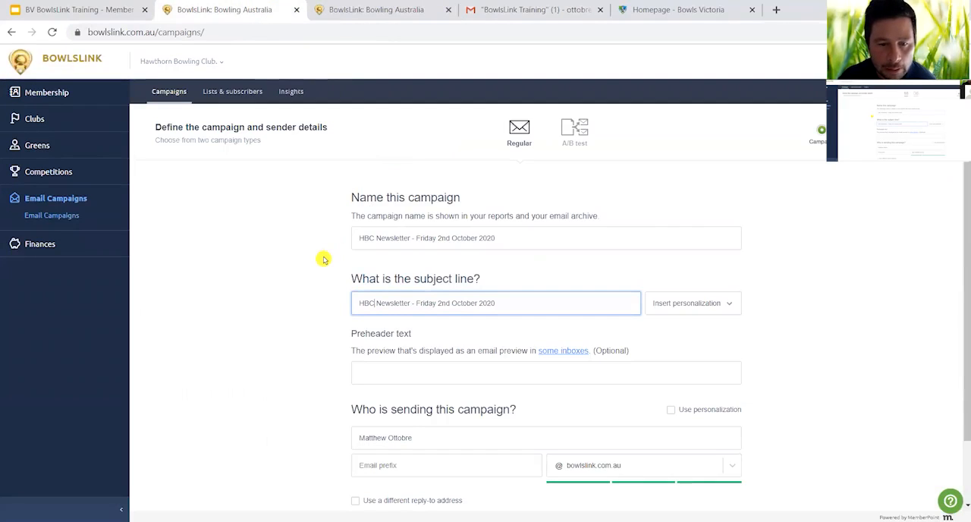
- Set the campaign's preheader text to "HBC Latest News" and check in Gmail how preheader text appears beside a subject line
scroll(324, 259, "down", 1)
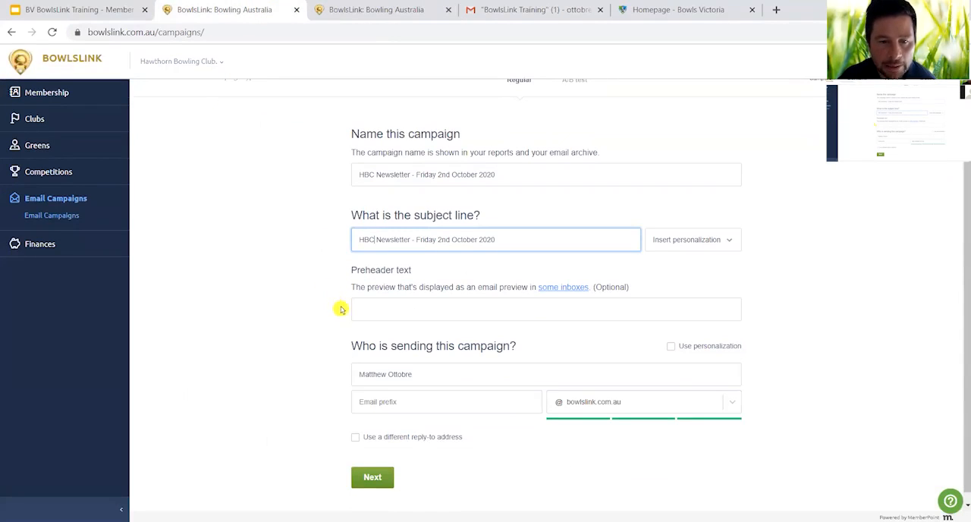
left_click(370, 312)
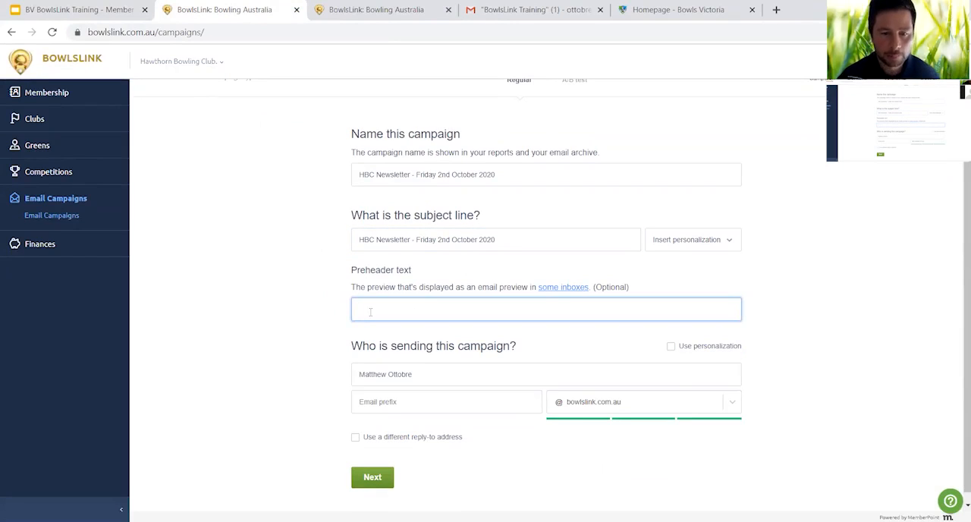
type("HBC ")
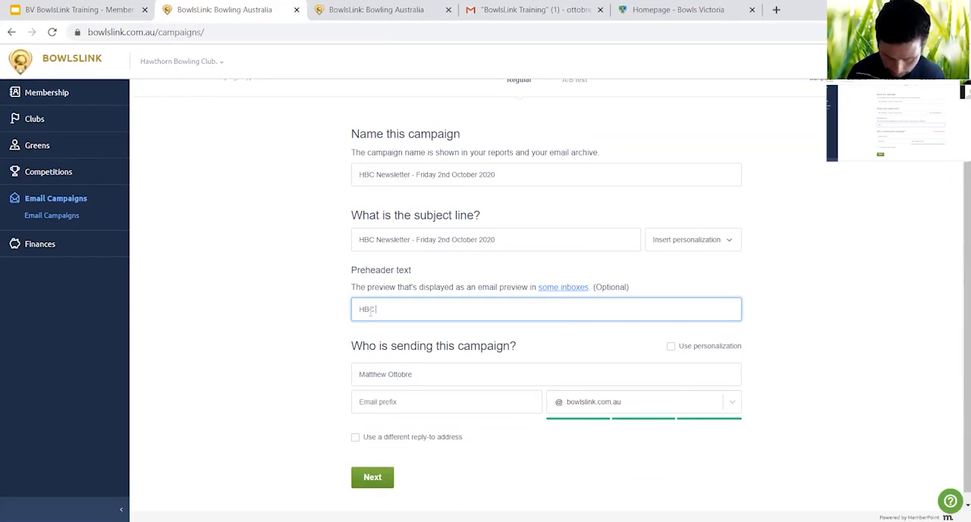
type("Latest")
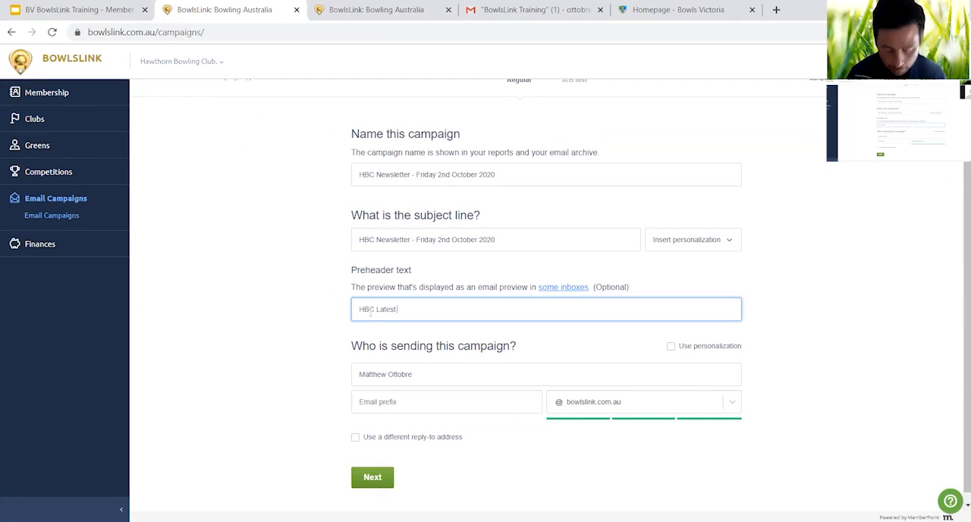
type(" News")
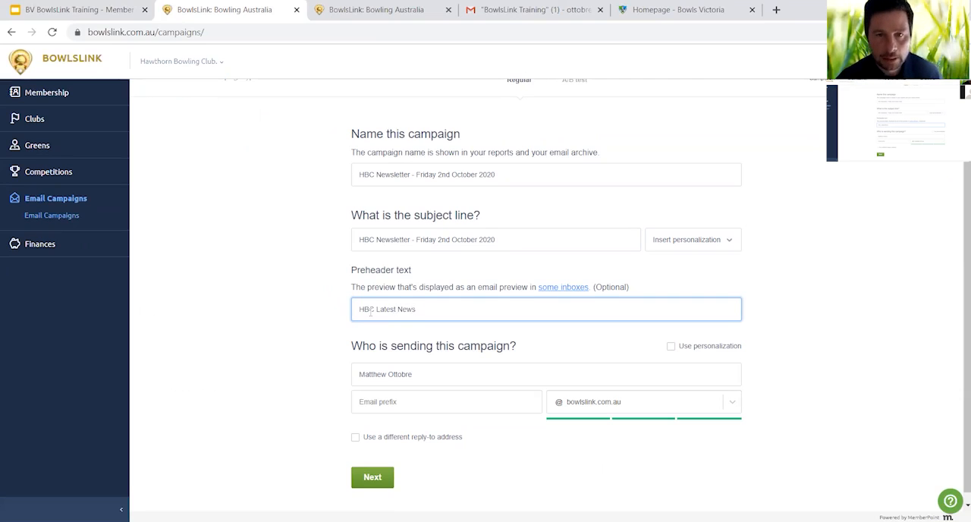
left_click(537, 14)
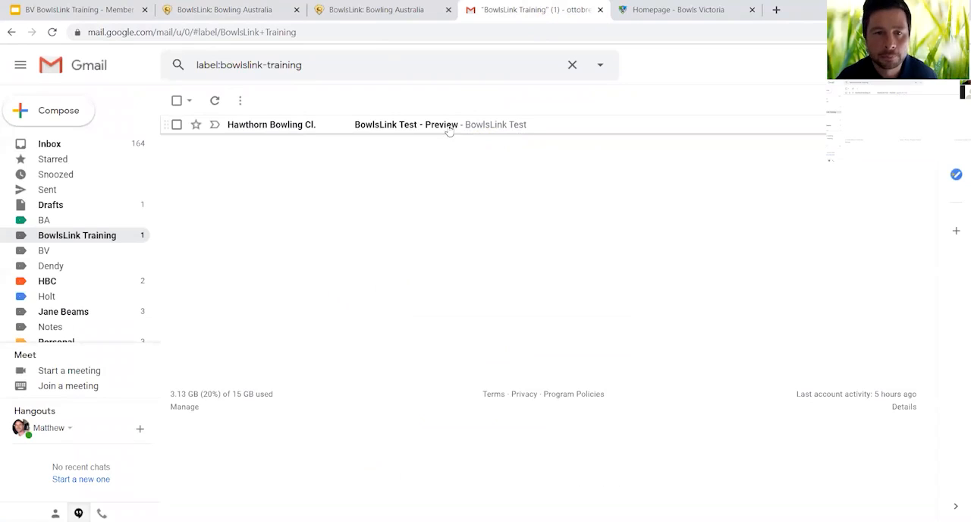
left_click(252, 15)
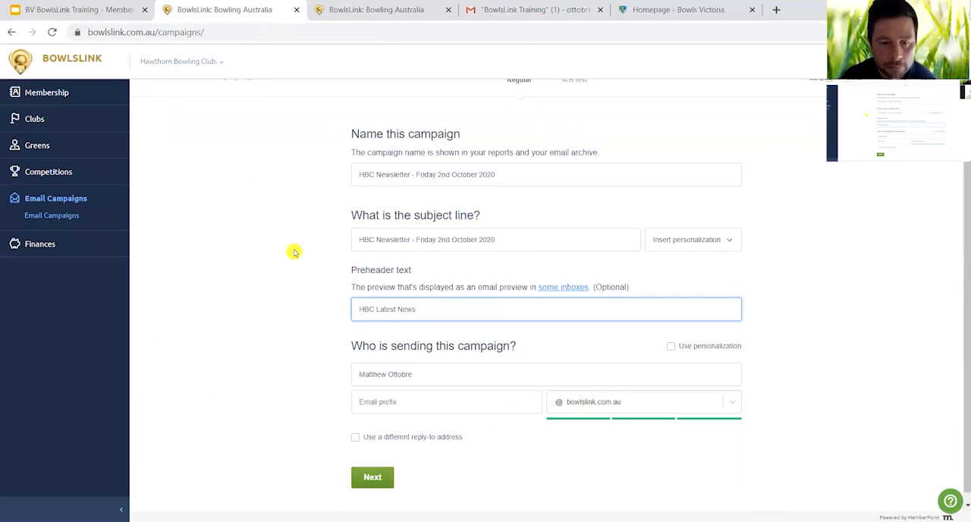
- Set the sender name to "Hawthorn Bowling Club" with the email prefix "noreply", and check the available sending domains
scroll(295, 253, "down", 1)
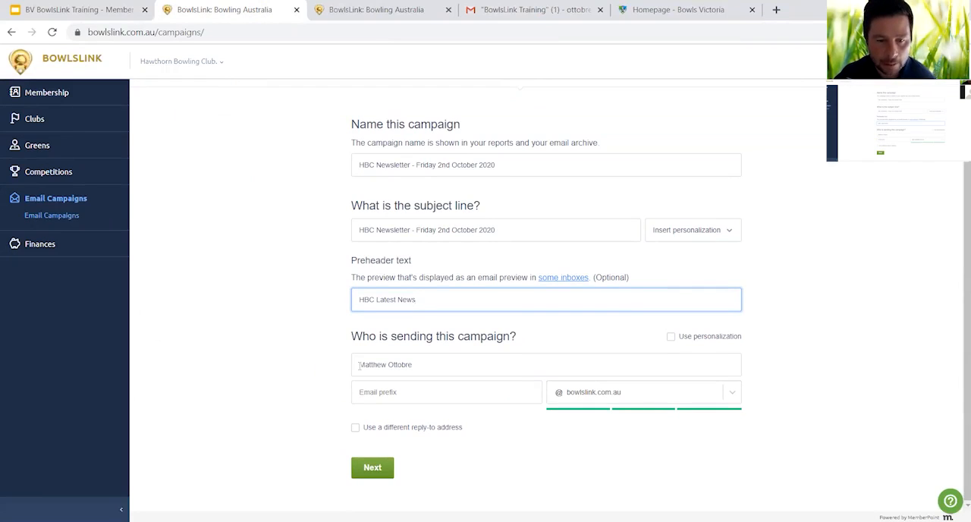
left_click_drag(360, 364, 417, 368)
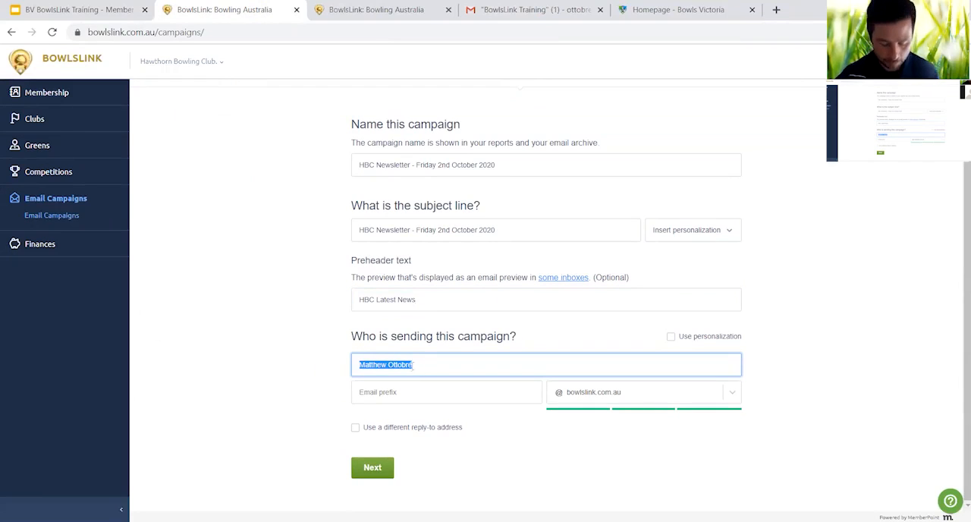
type("Hawth")
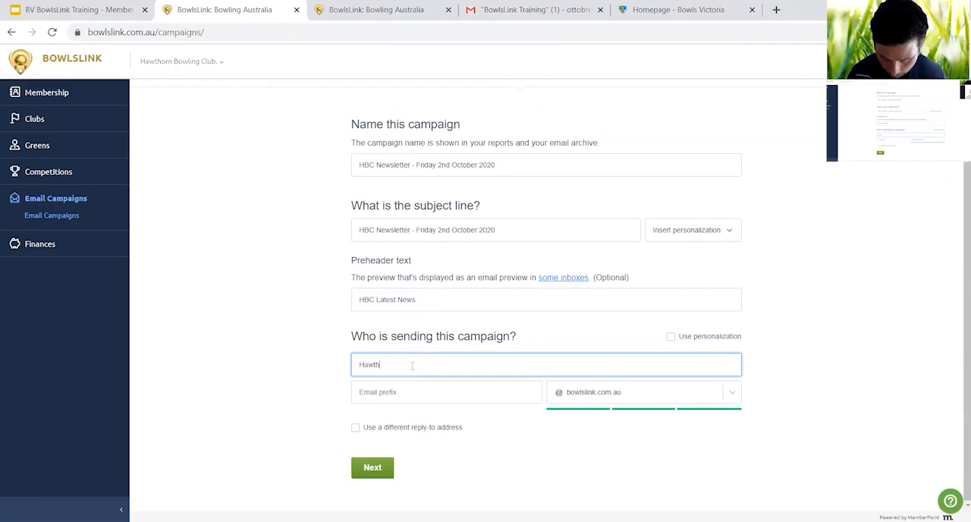
type("orn Bowl")
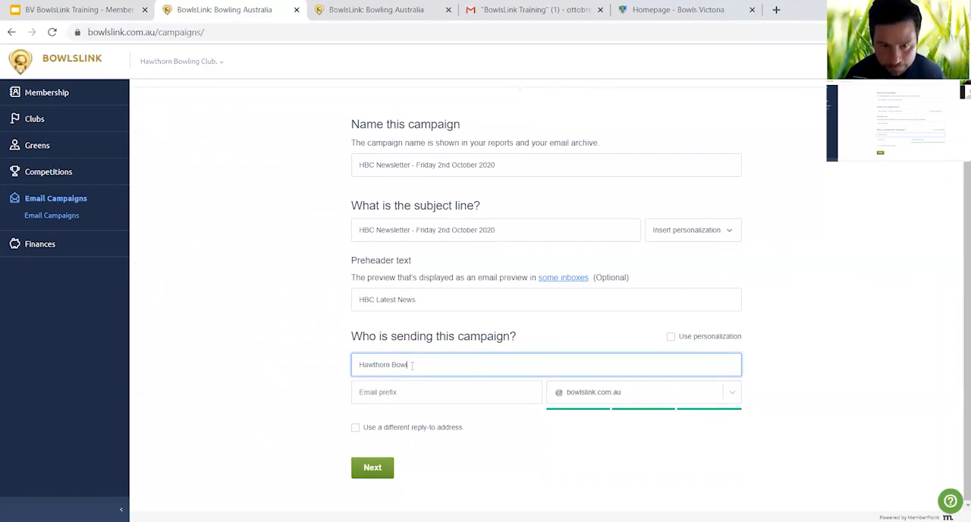
type("ing Club")
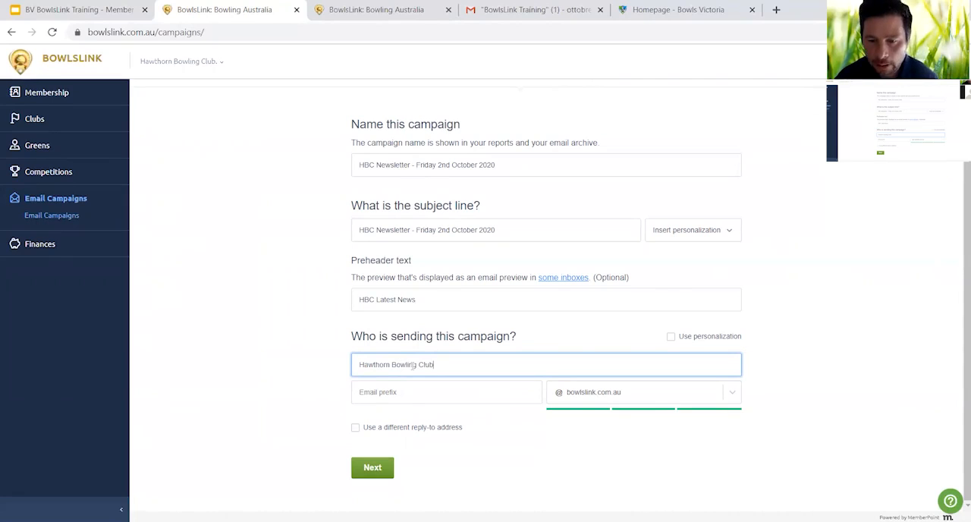
left_click(400, 392)
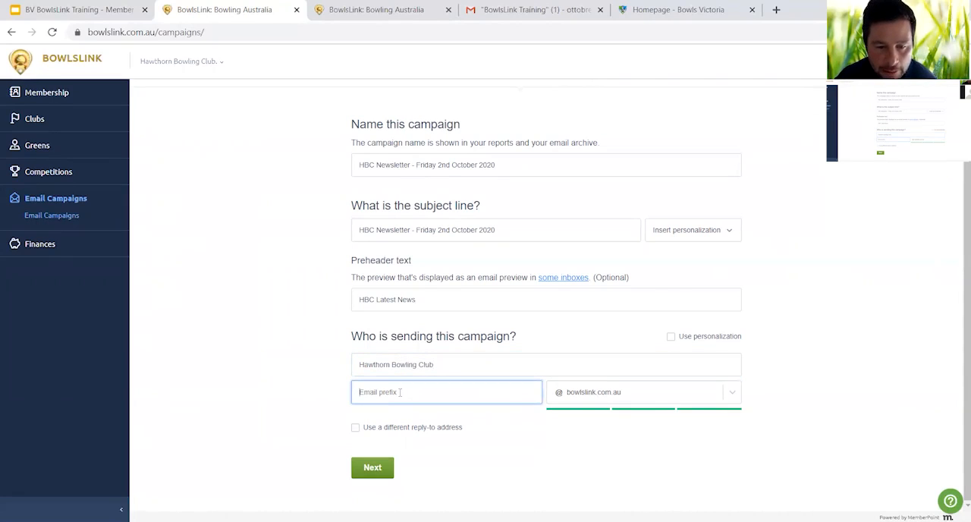
type("nor")
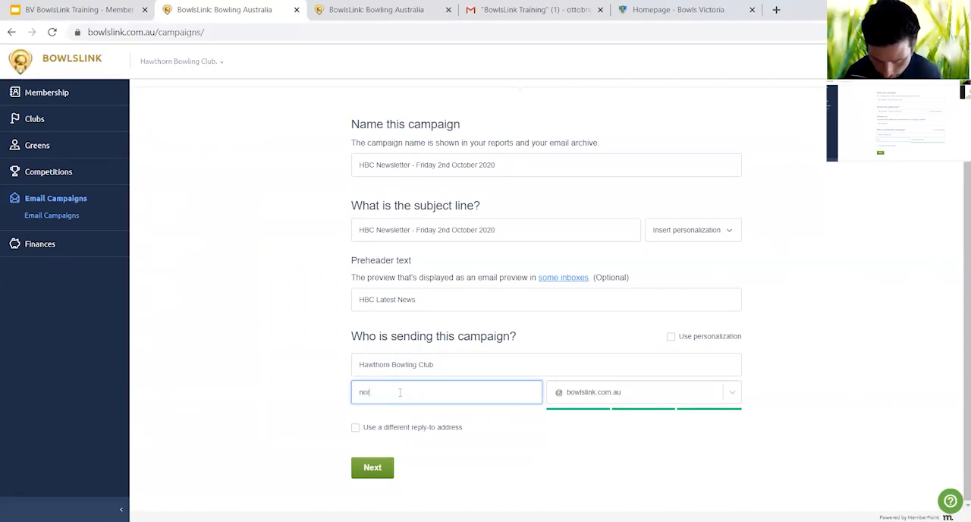
type("eply")
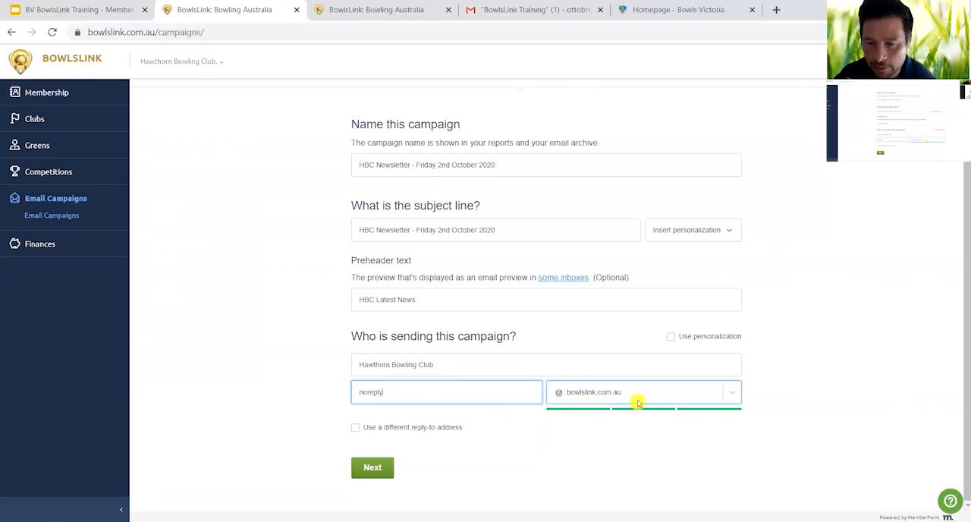
left_click(733, 396)
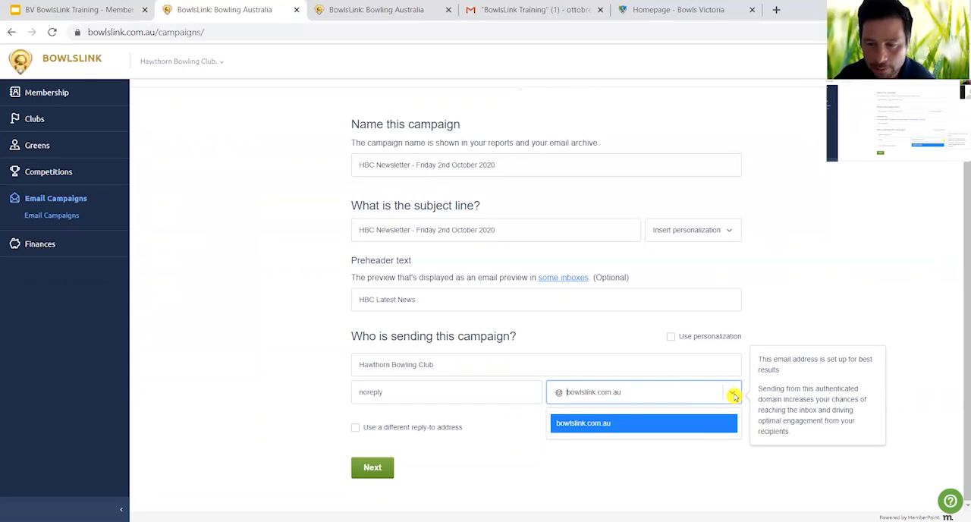
left_click(734, 396)
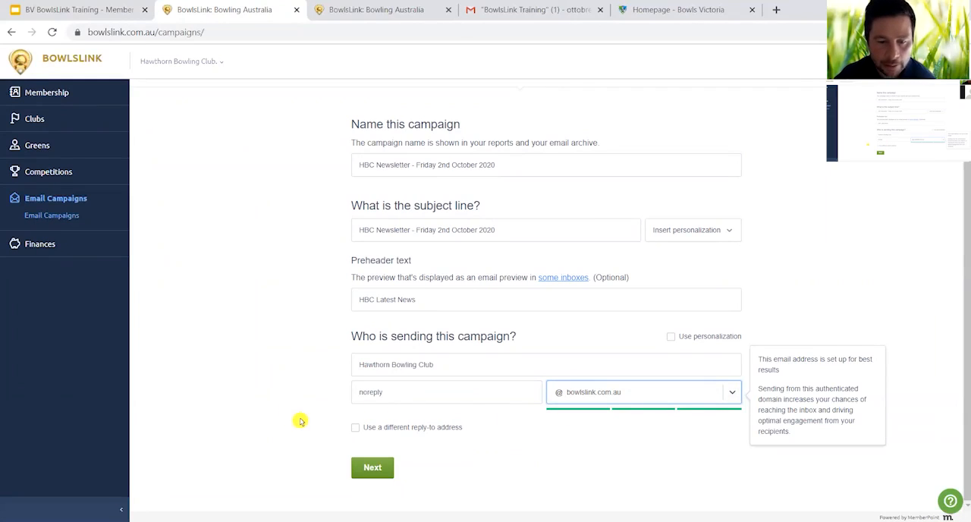
- Enable a different reply-to address for the campaign and enter the club's email address for replies
left_click(355, 428)
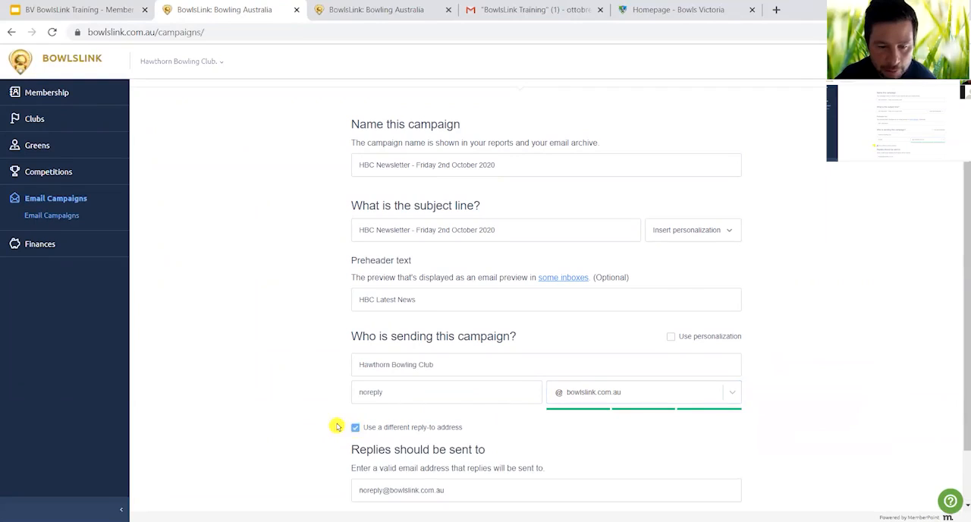
scroll(338, 424, "down", 2)
left_click_drag(361, 422, 488, 424)
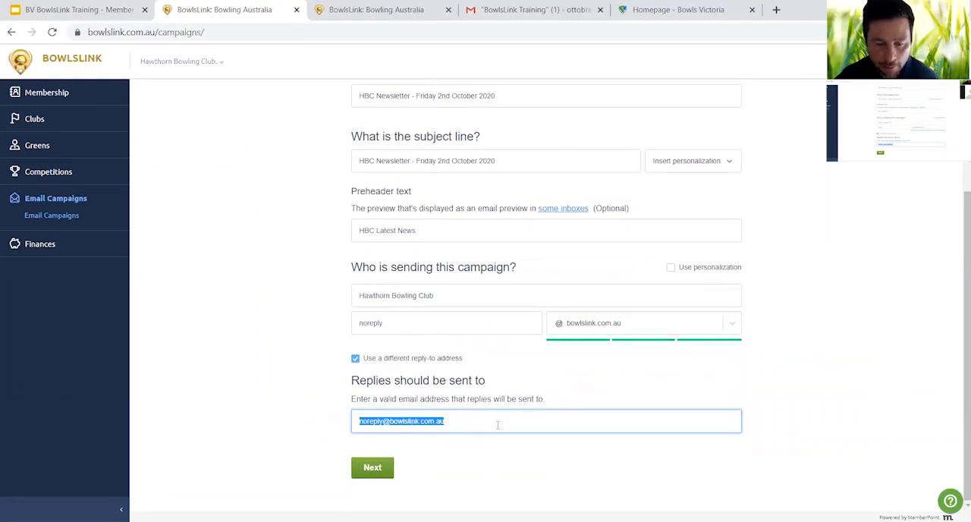
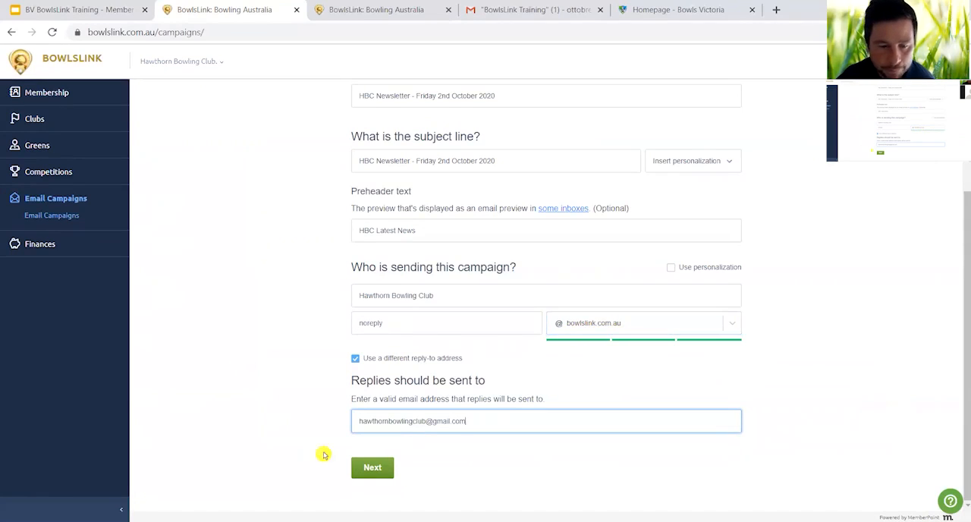
- Proceed to the campaign's starting point and choose the Bowlslink Official template from the saved templates
left_click(360, 468)
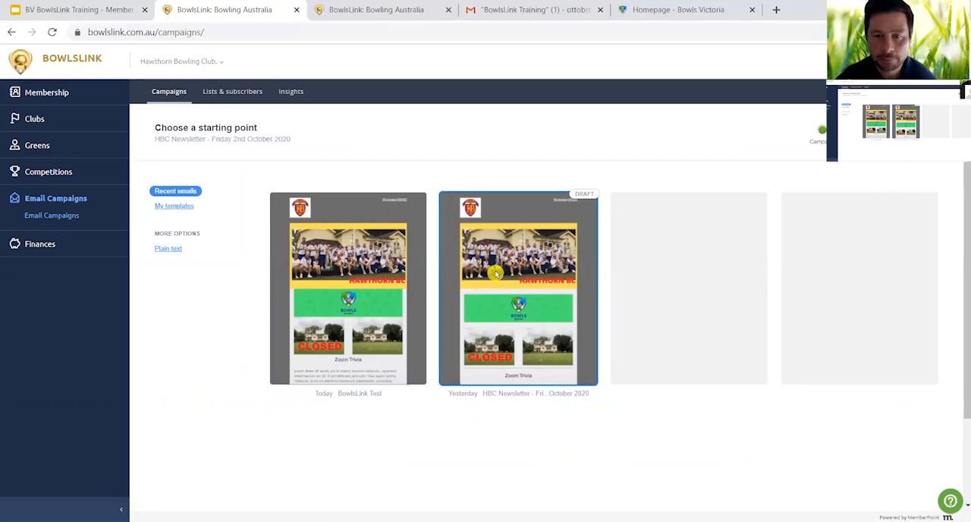
left_click(174, 207)
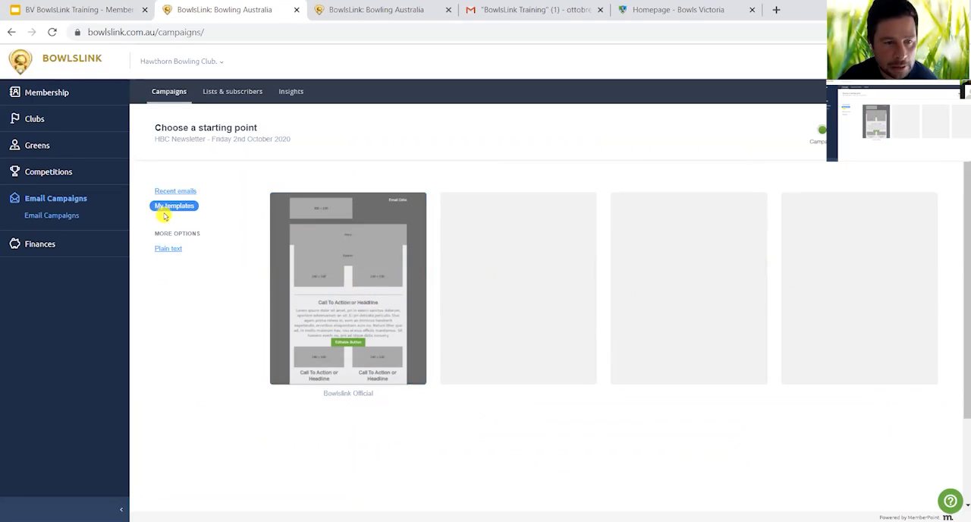
left_click(363, 273)
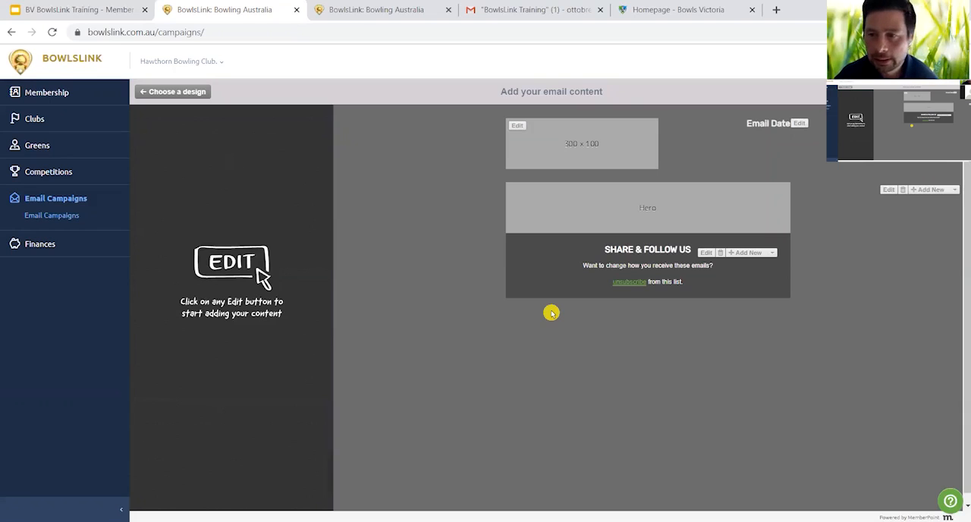
- Replace the 300 × 100 placeholder image in the email header with the "hbc logo small" picture and save the change
left_click(517, 130)
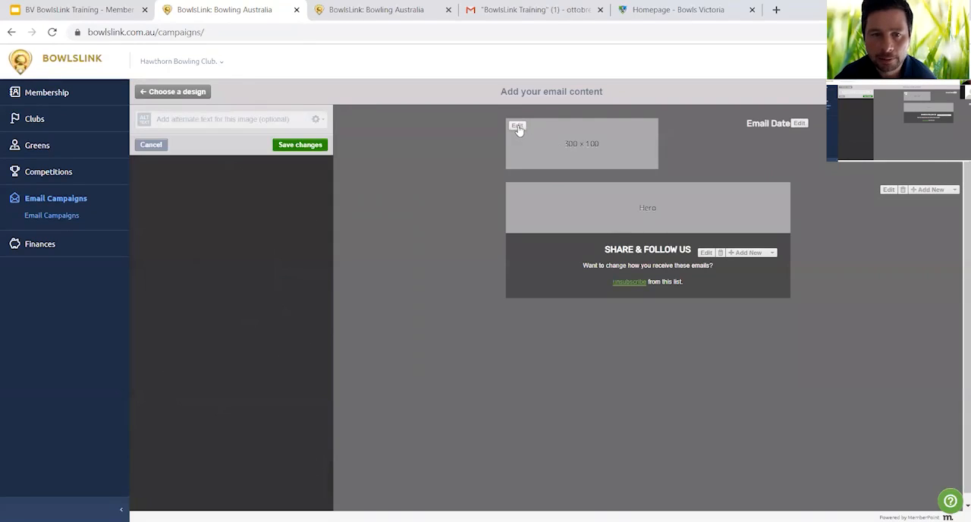
left_click(317, 121)
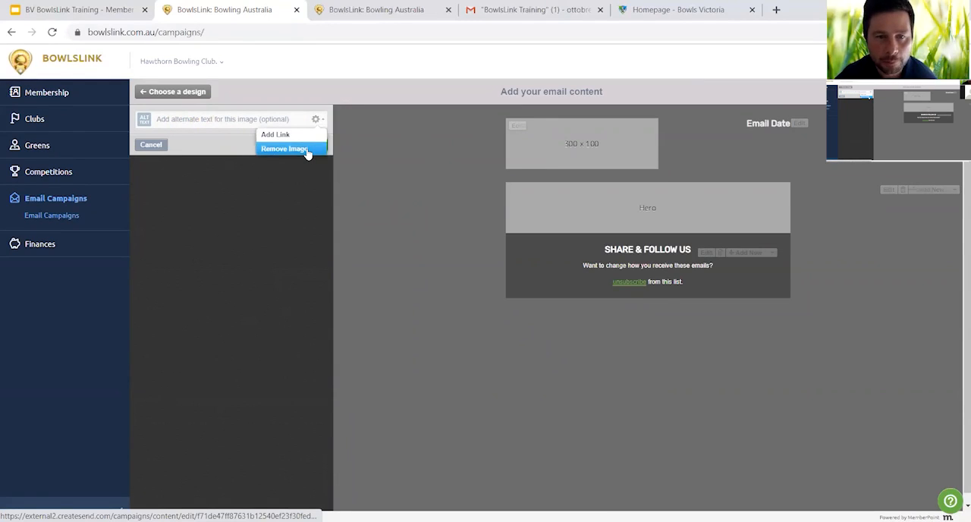
left_click(307, 149)
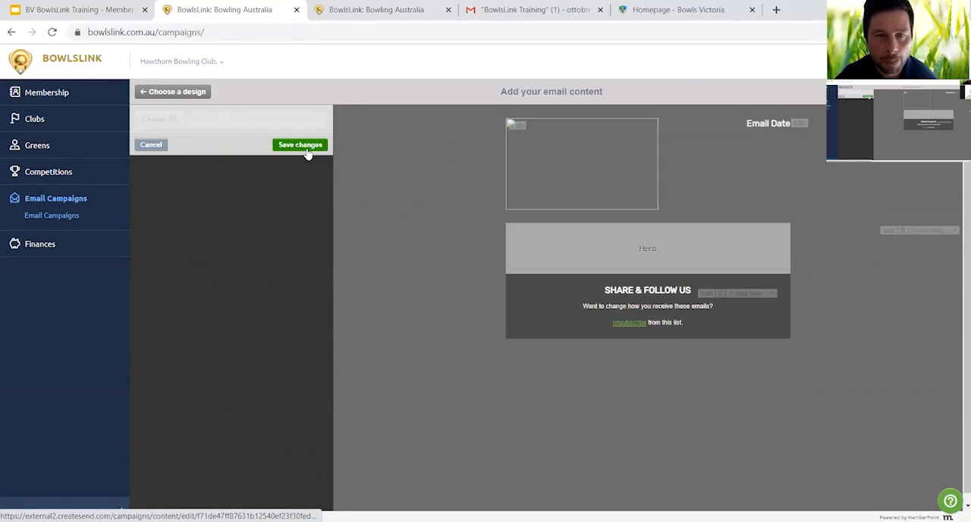
left_click(172, 122)
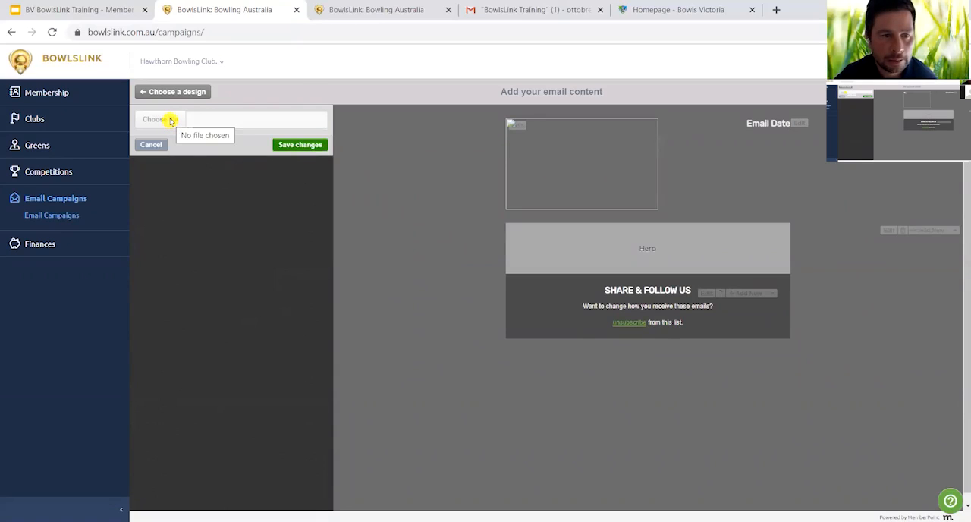
left_click(171, 122)
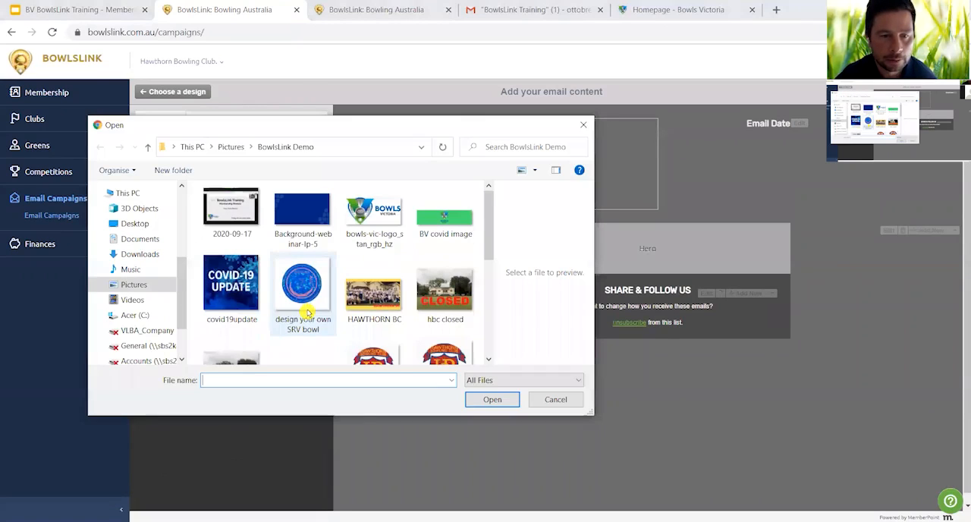
scroll(356, 336, "down", 2)
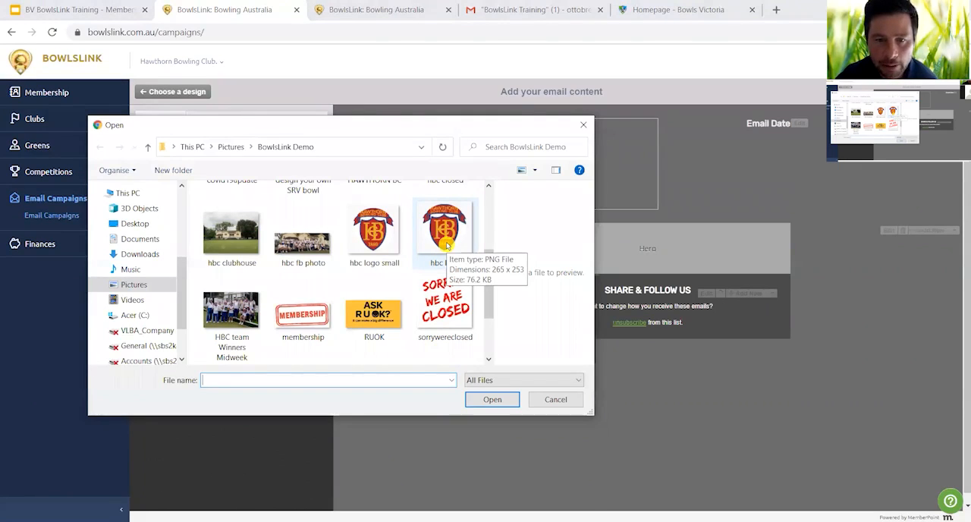
left_click(384, 245)
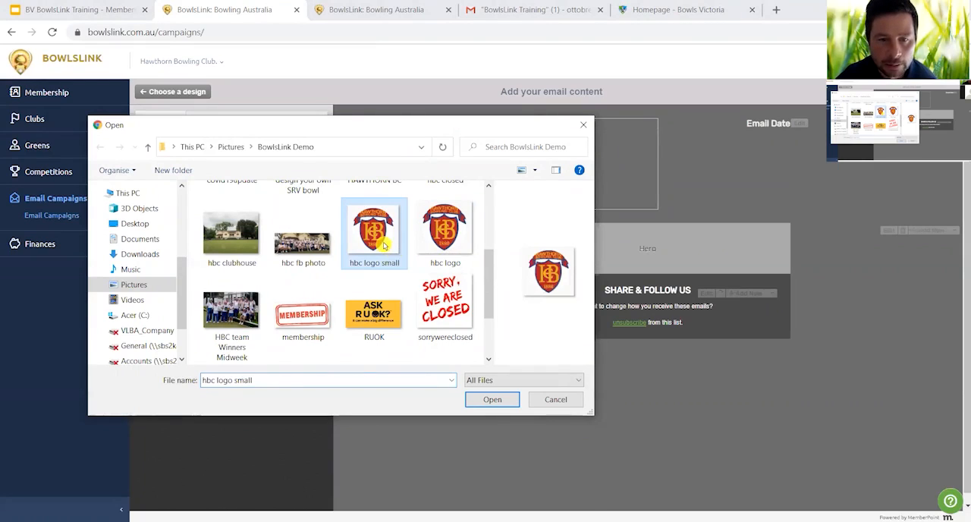
left_click(491, 399)
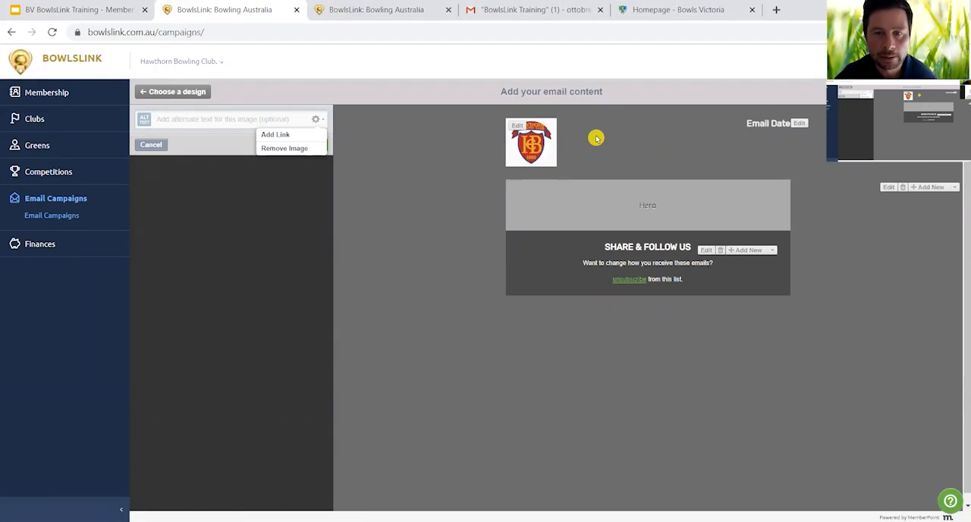
left_click(315, 146)
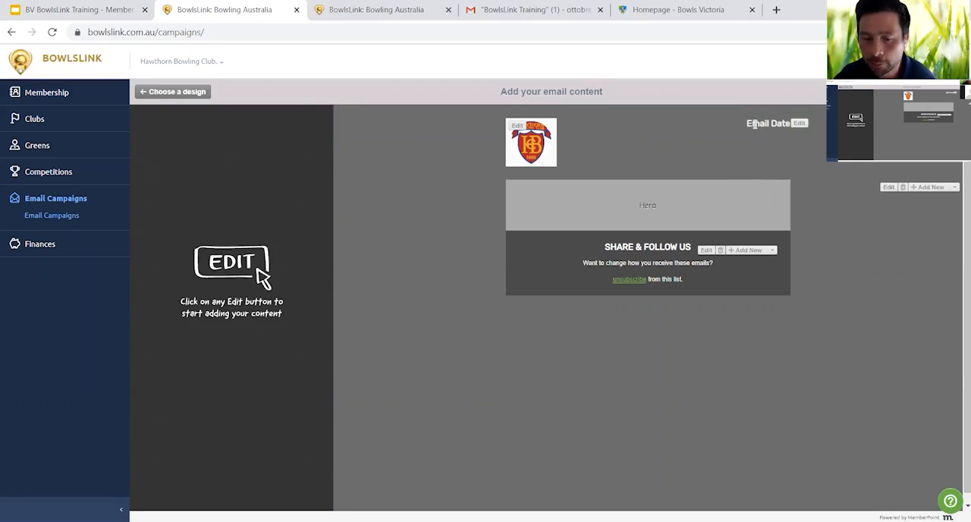
- Replace the "Email Date" text in the email header with the current day, current month name and current year personalization fields, and save
left_click(746, 124)
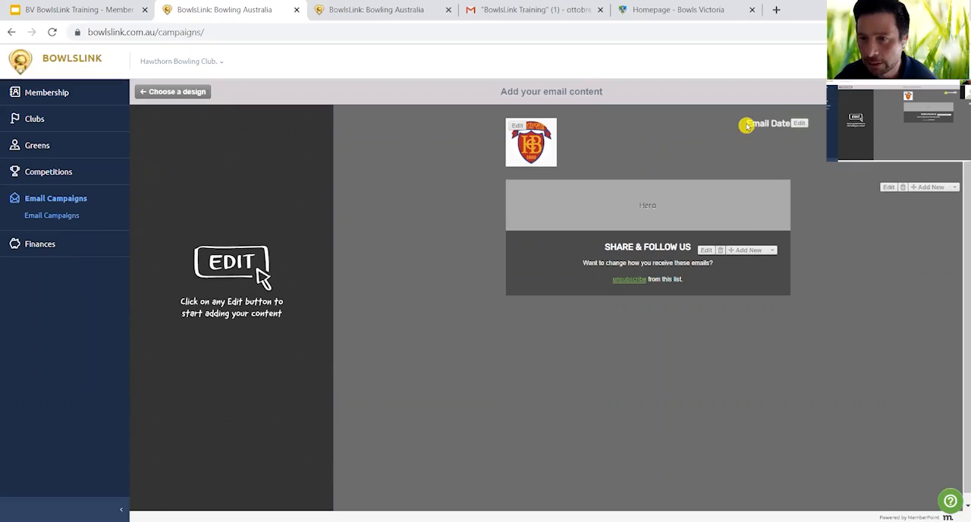
left_click(799, 123)
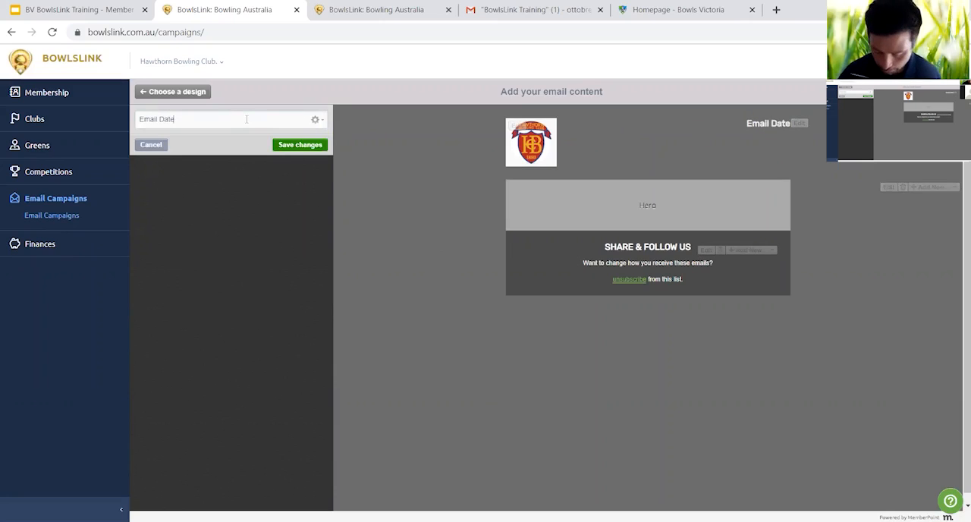
key("BackSpace")
key("BackSpace")
key("BackSpace")
key("BackSpace")
key("BackSpace")
key("BackSpace")
key("BackSpace")
key("BackSpace")
key("BackSpace")
key("BackSpace")
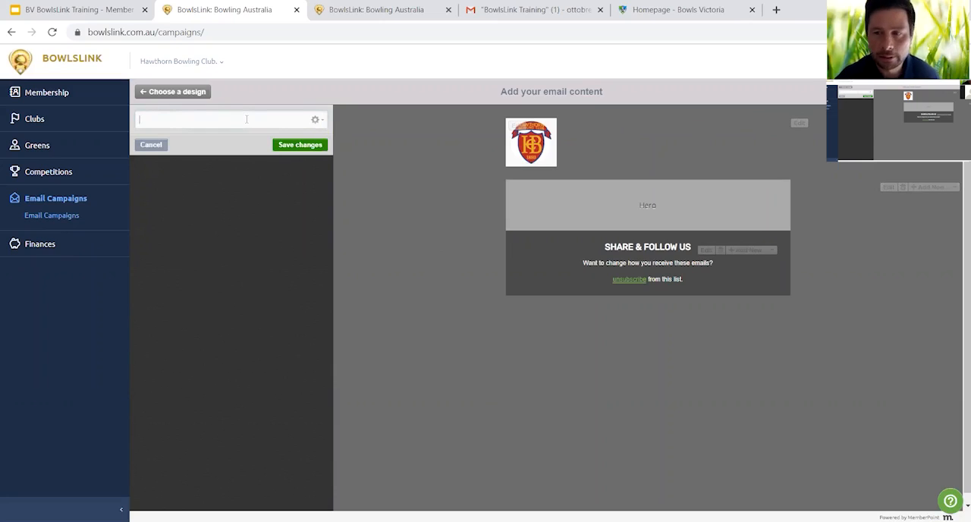
left_click(316, 121)
mouse_move(316, 152)
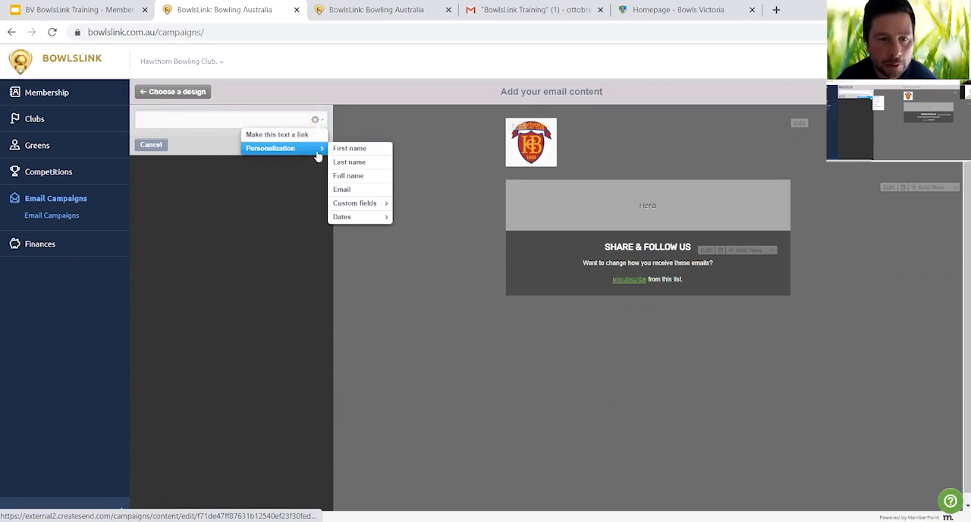
mouse_move(363, 218)
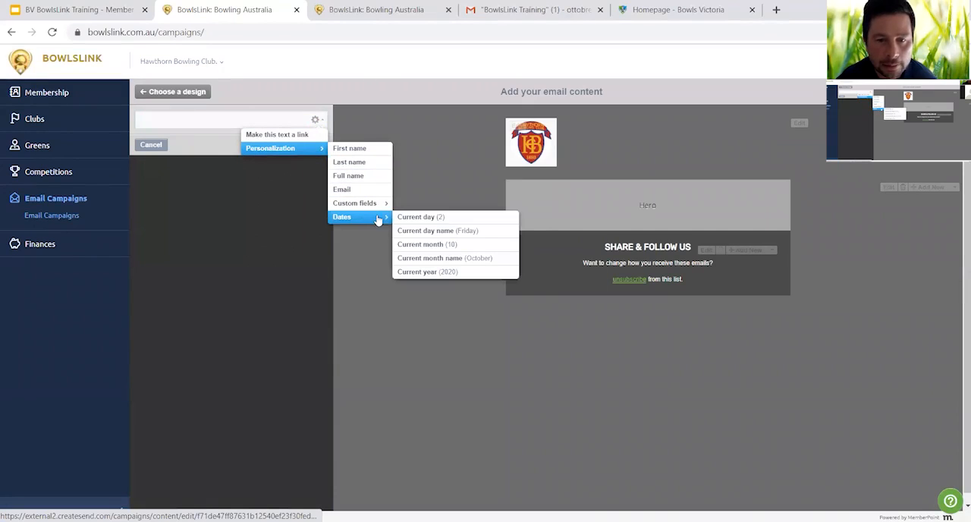
left_click(422, 218)
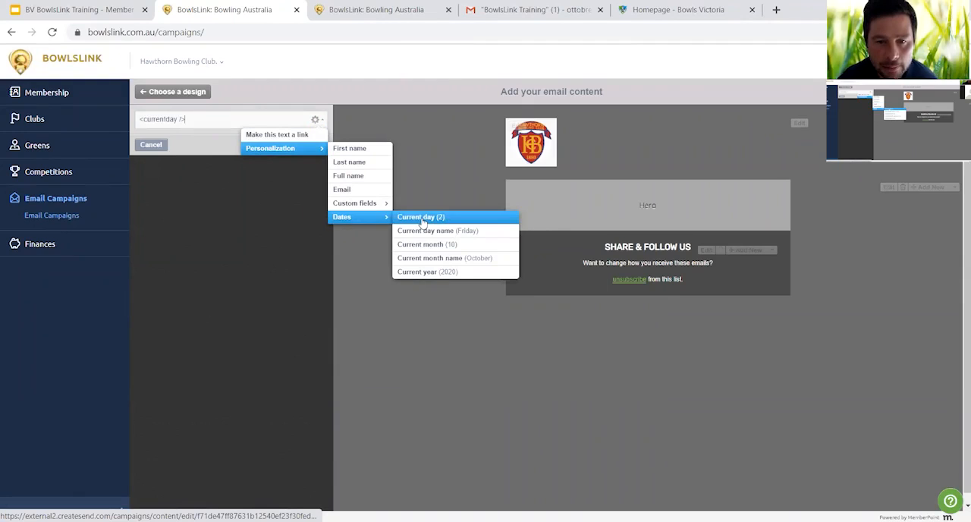
left_click(431, 259)
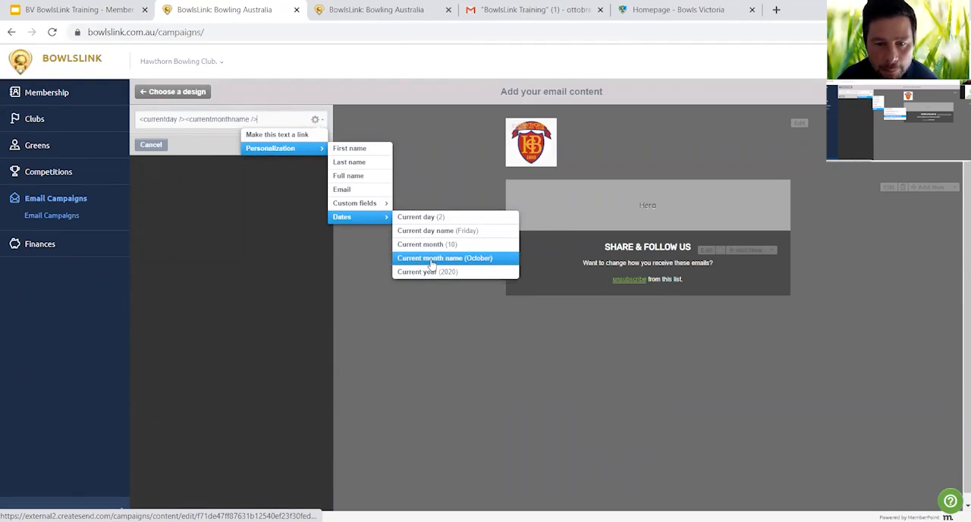
left_click(426, 275)
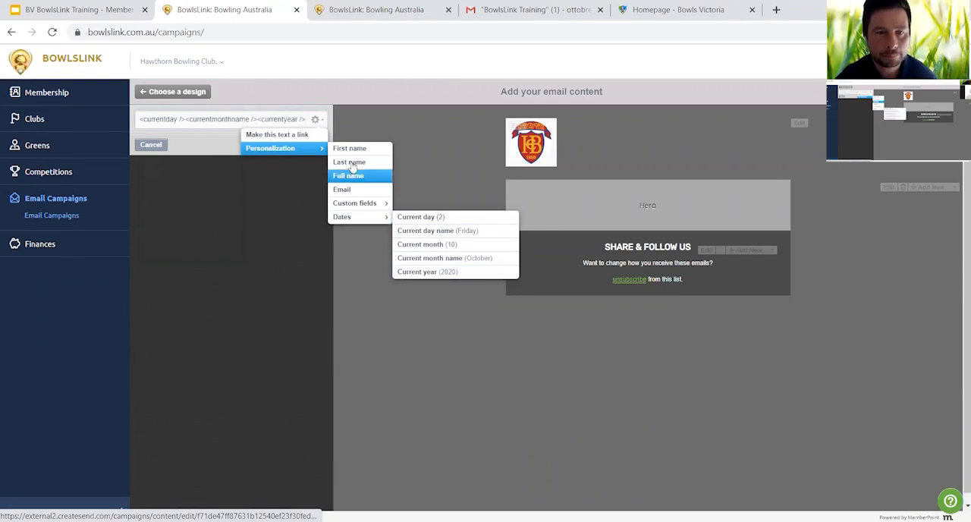
left_click(321, 123)
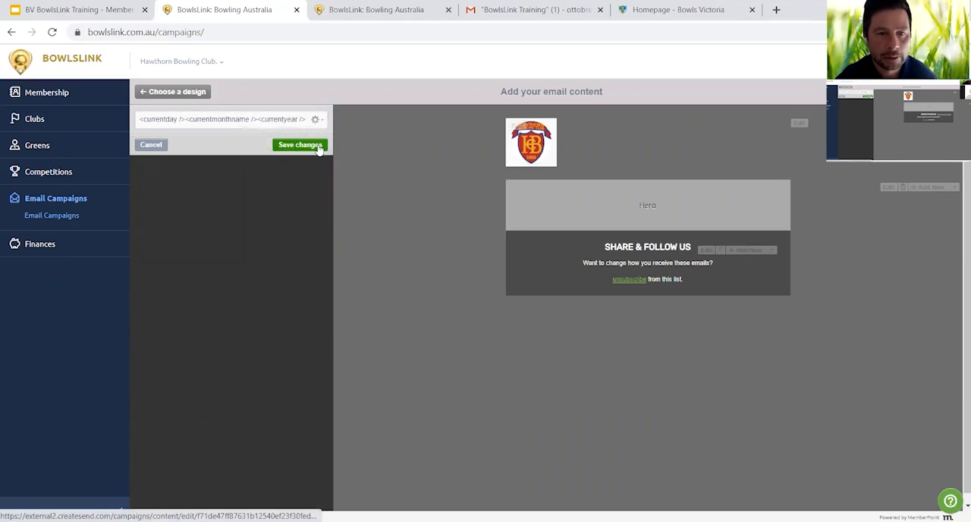
left_click(311, 145)
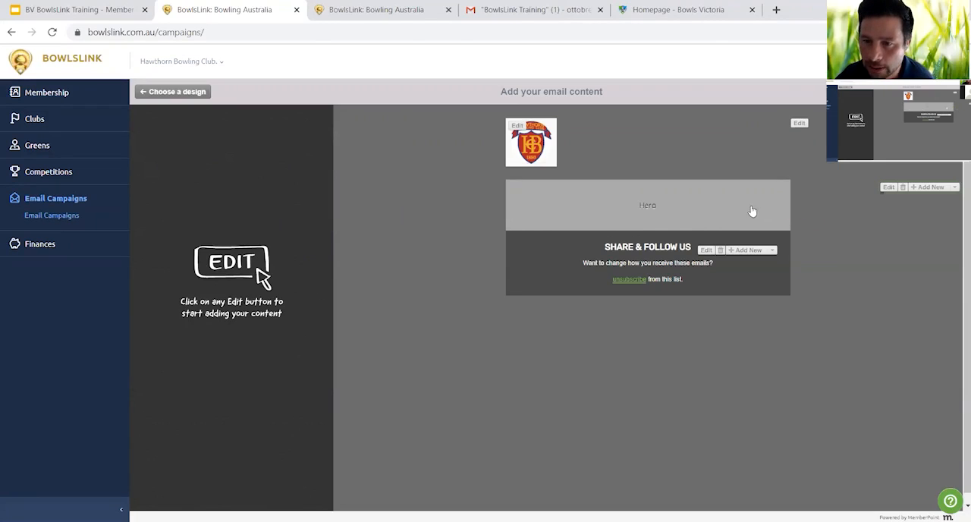
- Replace the Hero placeholder image with the "HAWTHORN BC" picture from the BowlsLink Demo folder and save the change
left_click(887, 188)
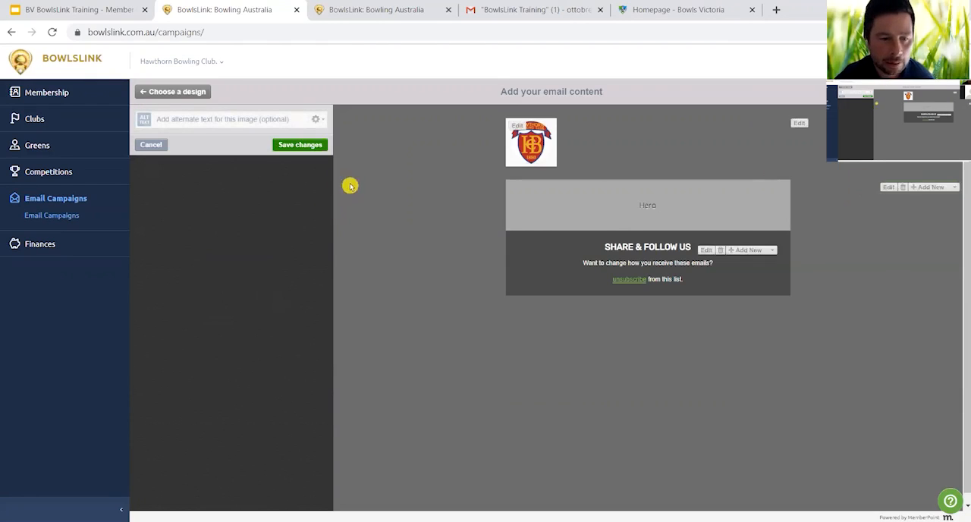
left_click(317, 121)
left_click(311, 148)
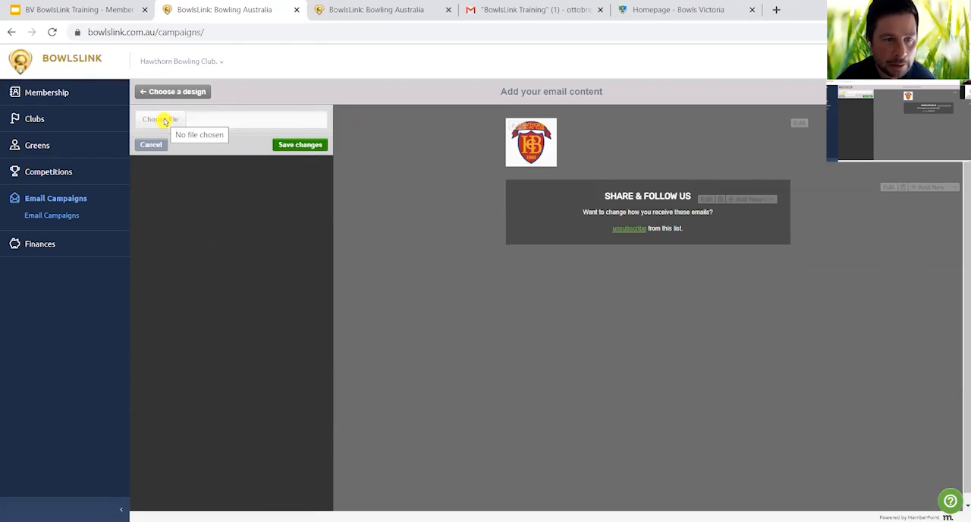
left_click(163, 120)
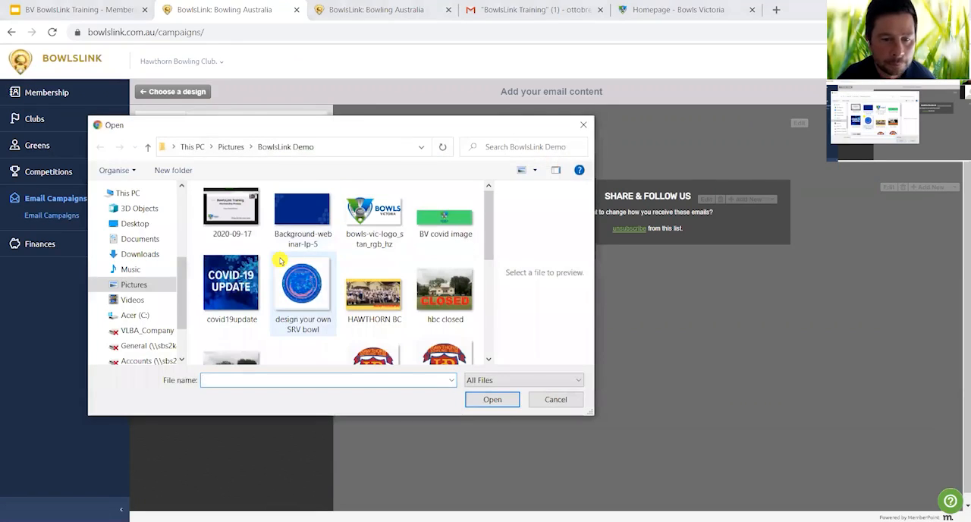
left_click(379, 300)
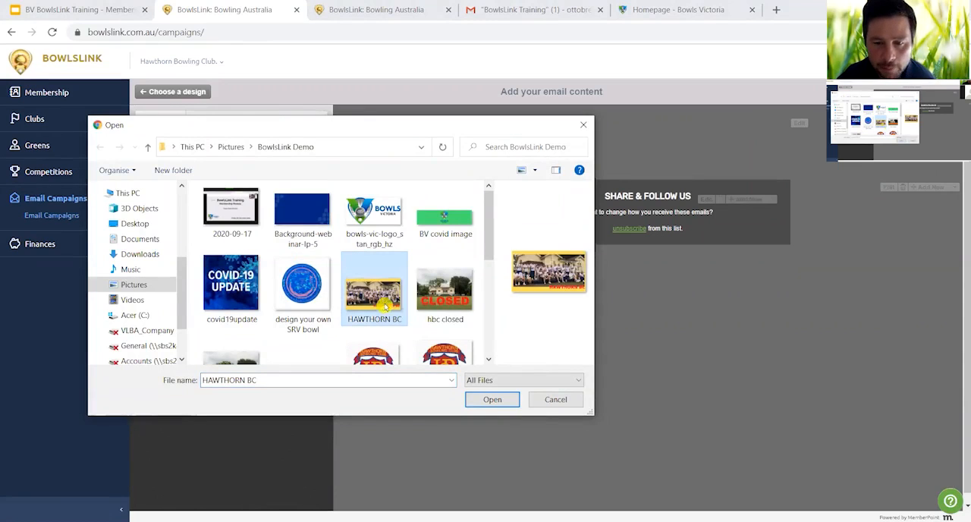
left_click(493, 401)
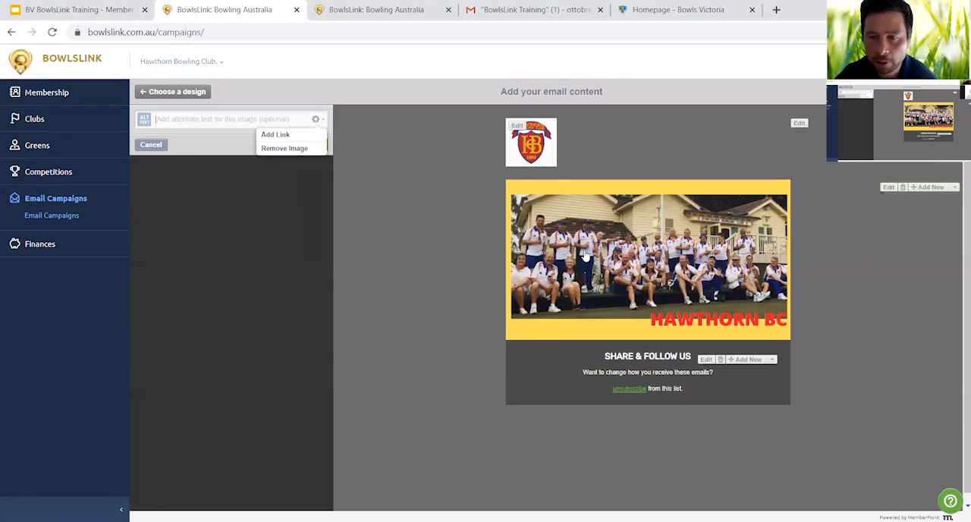
left_click(314, 146)
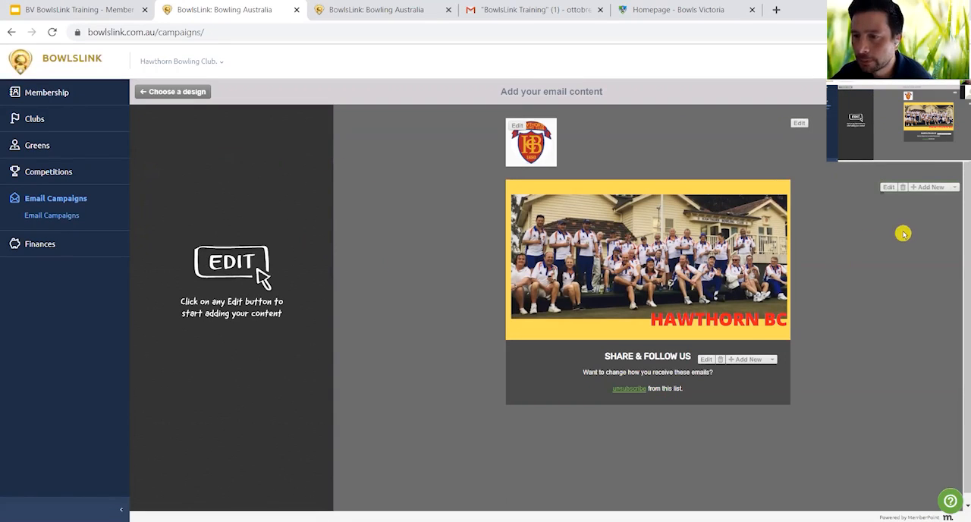
- Add an Inset Banner below the hero image, replace its placeholder with the "BV covid image" picture, and save
left_click(955, 187)
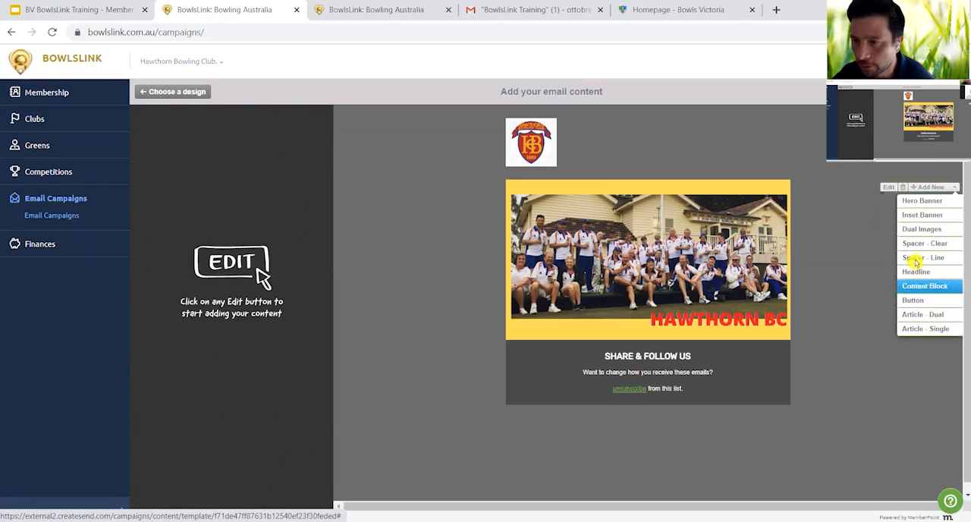
left_click(923, 217)
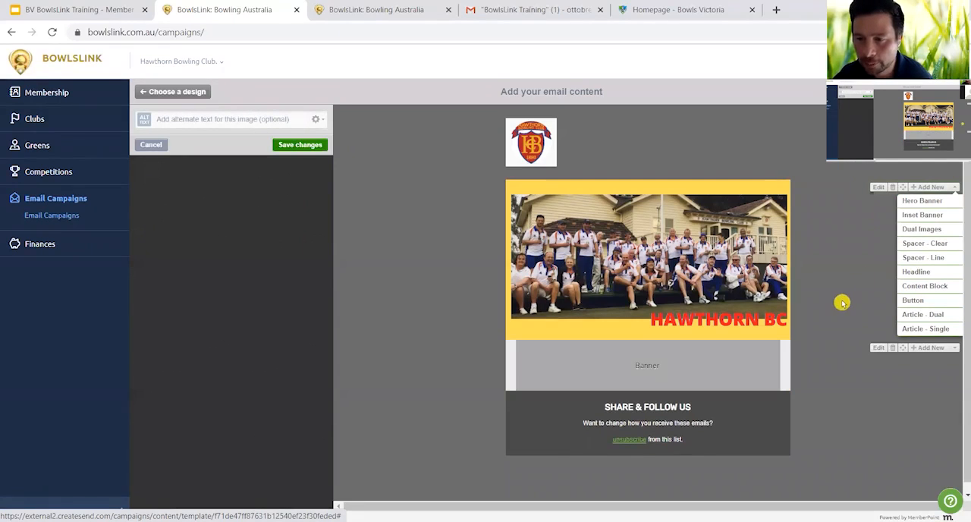
scroll(835, 310, "down", 1)
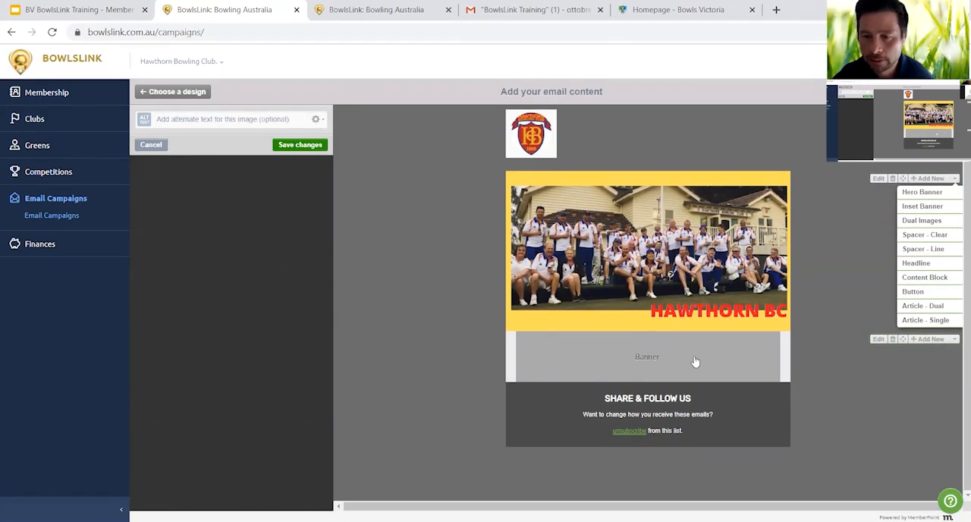
left_click(317, 119)
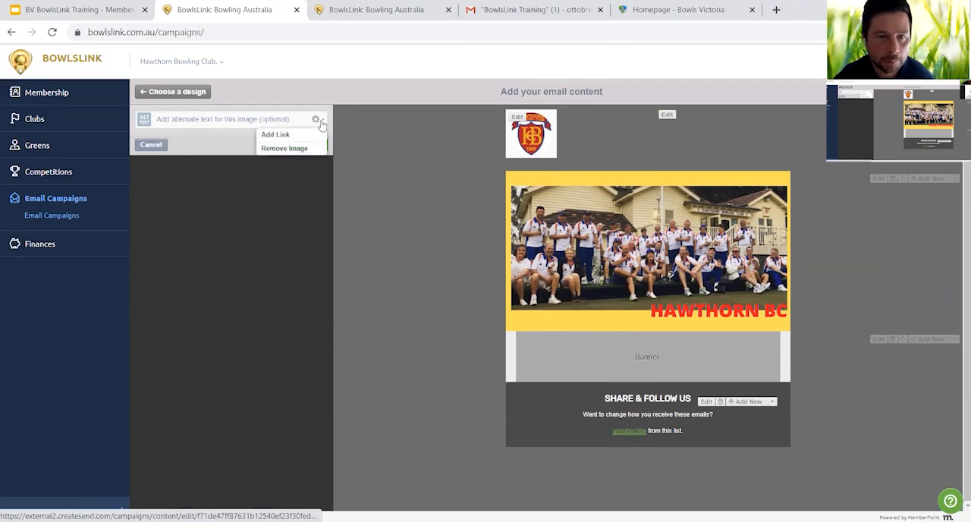
left_click(310, 149)
left_click(159, 123)
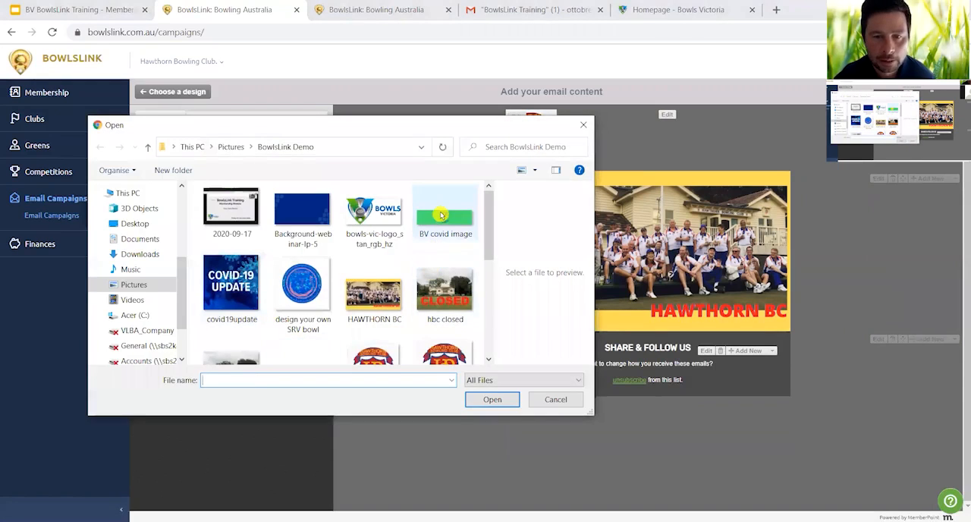
left_click(440, 218)
left_click(485, 400)
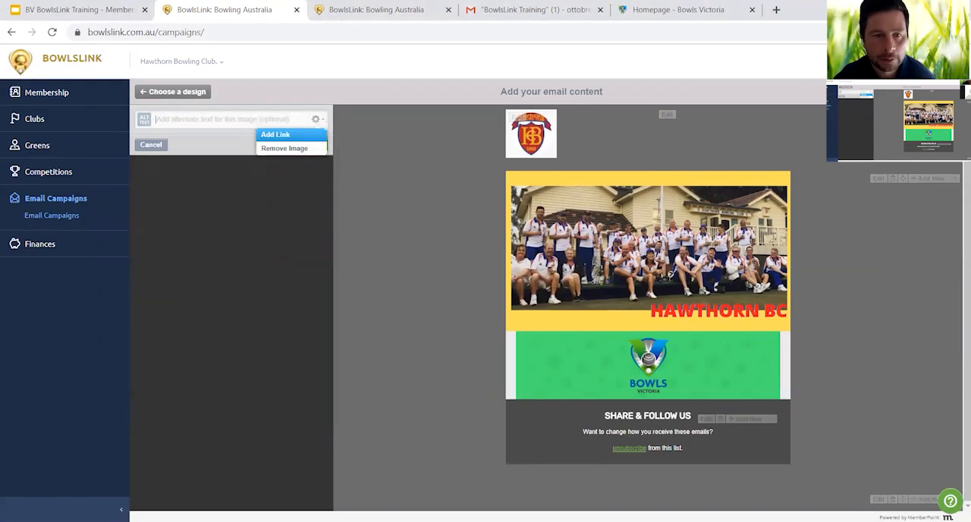
left_click(314, 147)
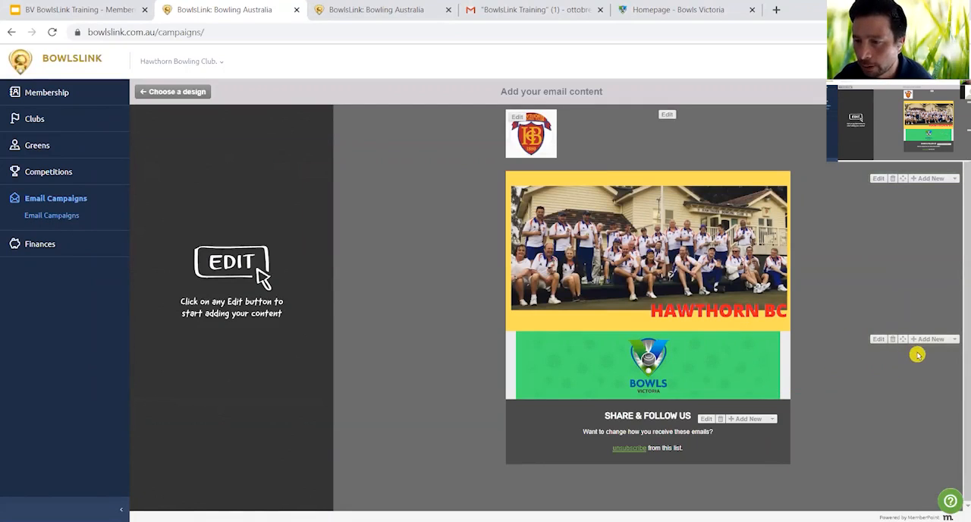
- Insert a clear spacer between the hero image and the Bowls Victoria inset banner, and save it
left_click(954, 179)
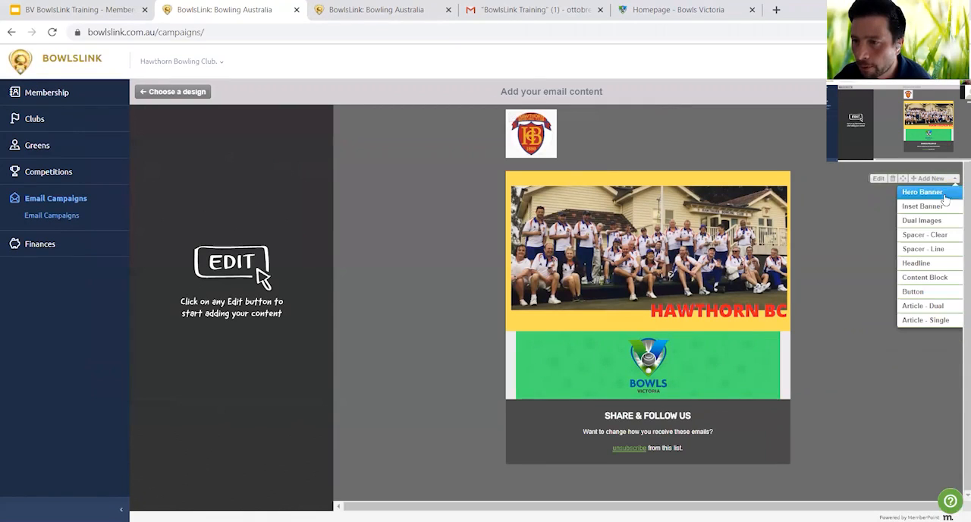
left_click(930, 237)
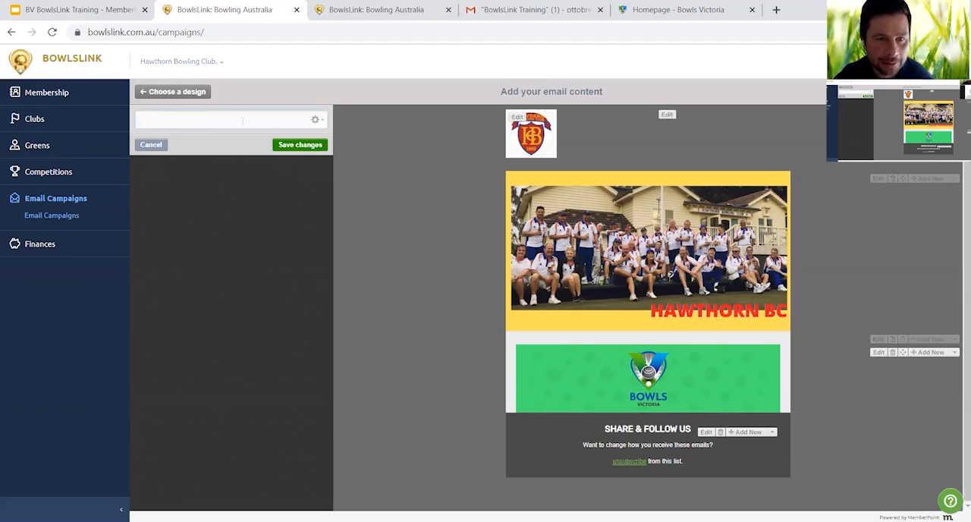
left_click(301, 145)
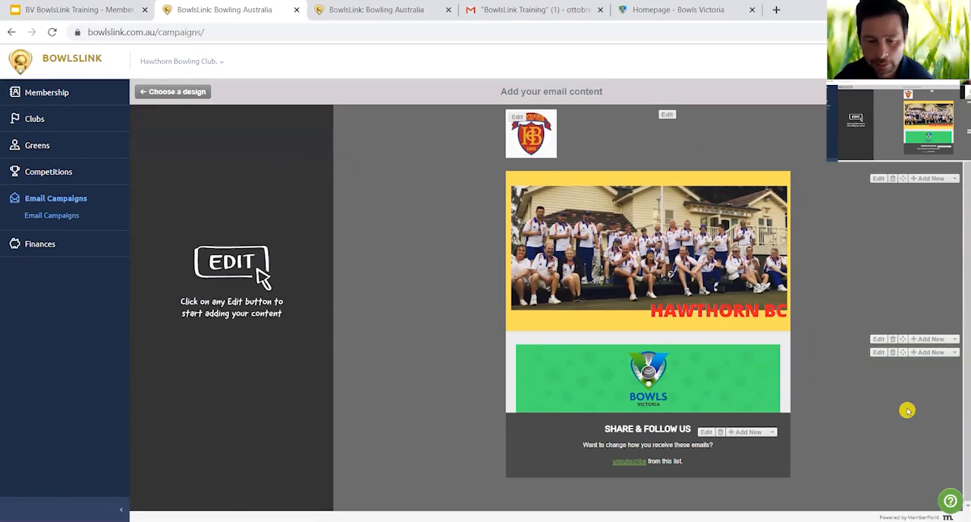
- Add a Dual Images block below the Bowls Victoria banner and replace its first 240 x 100 placeholder with the "hbc closed" picture
left_click(955, 354)
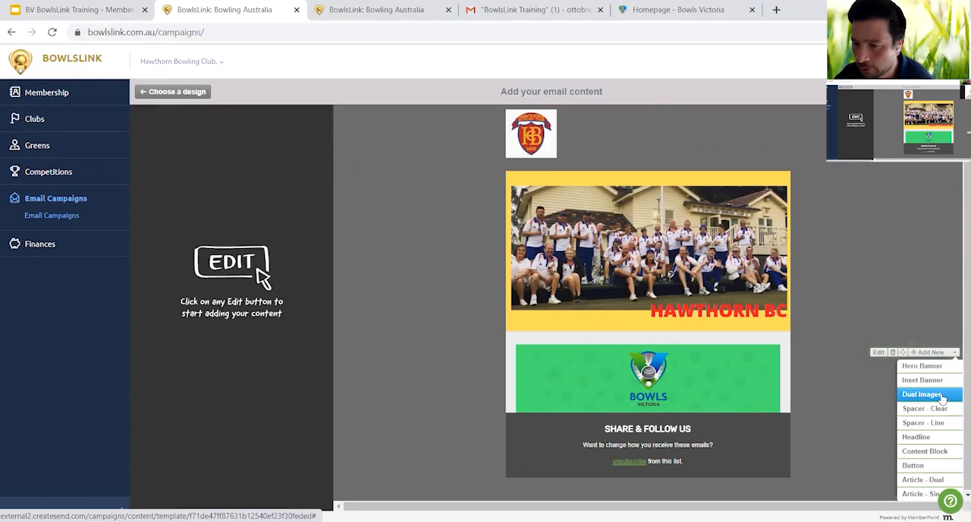
left_click(941, 396)
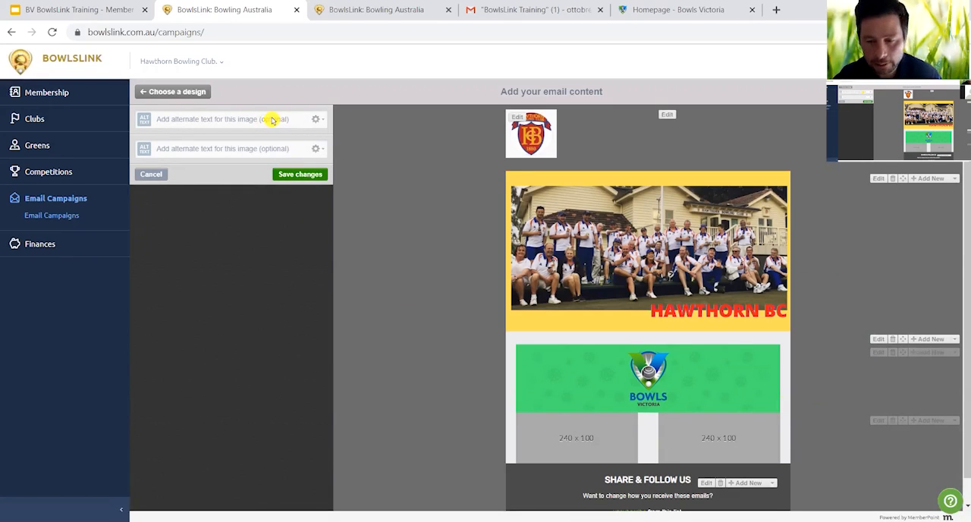
left_click(317, 120)
left_click(284, 148)
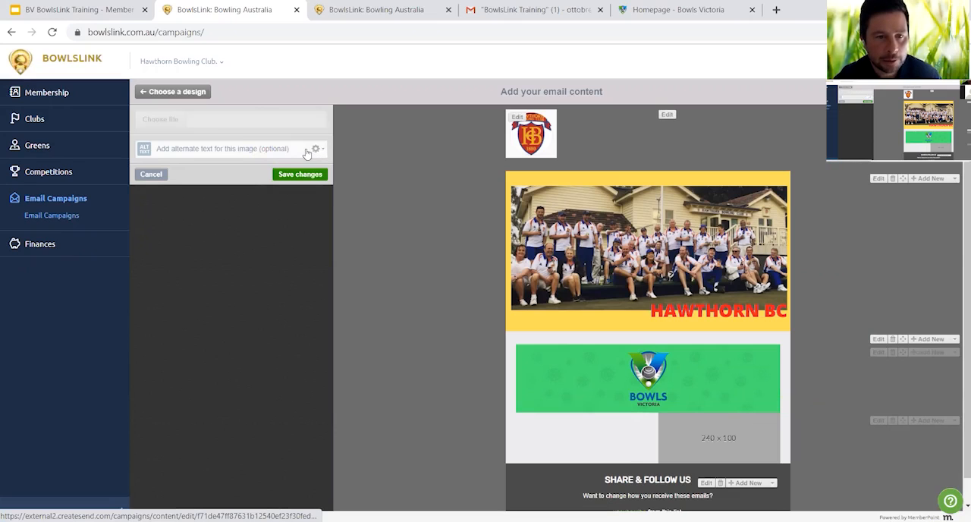
left_click(174, 122)
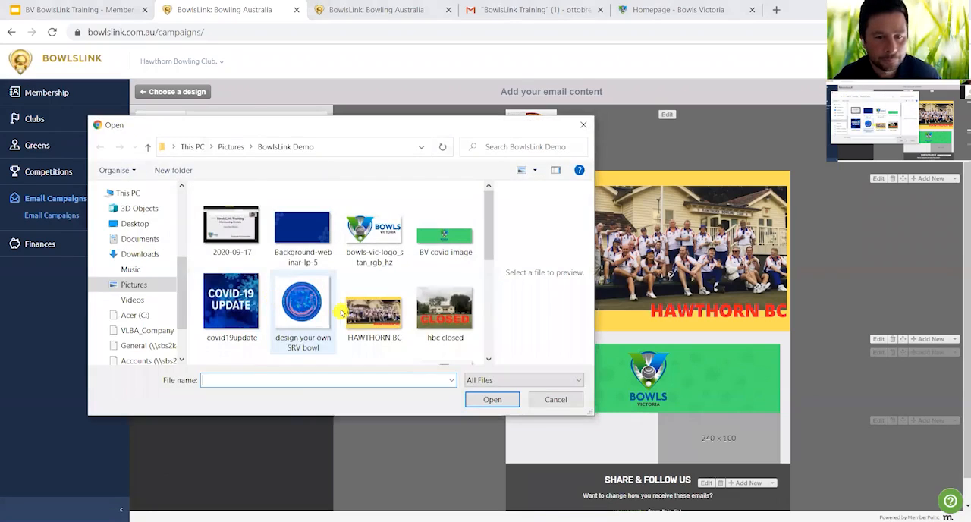
scroll(366, 311, "down", 1)
scroll(365, 311, "up", 1)
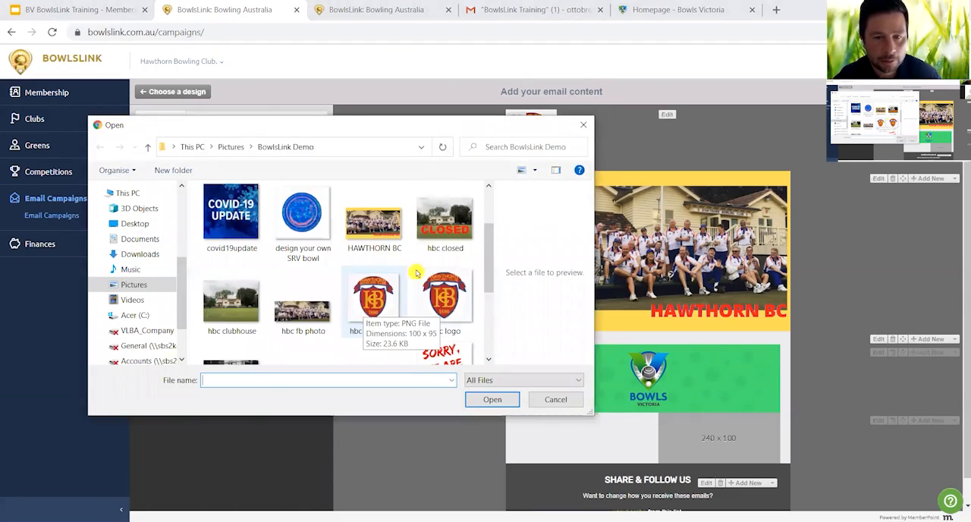
left_click(445, 218)
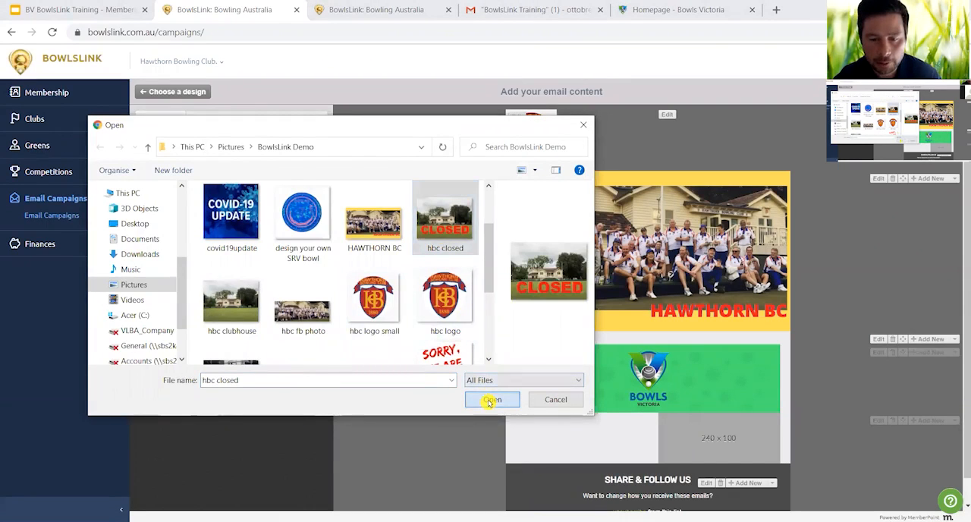
left_click(489, 400)
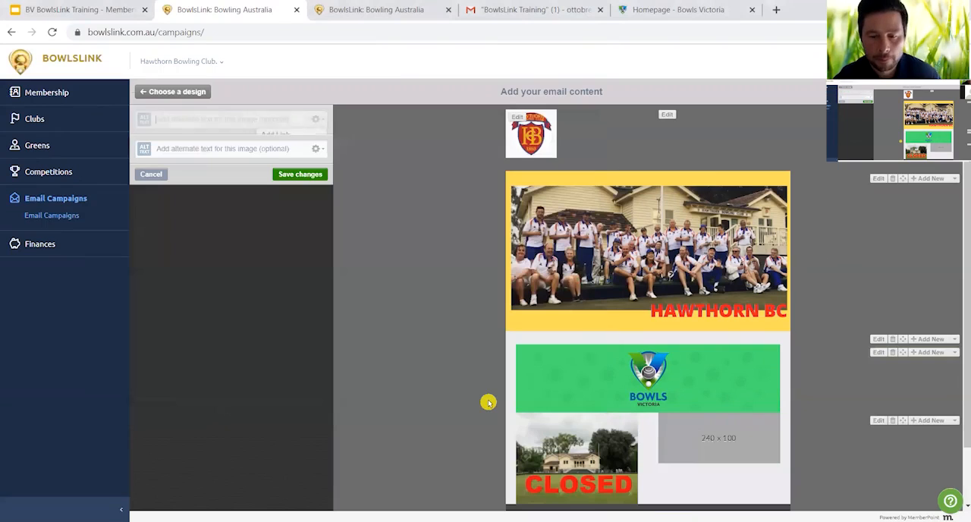
- Replace the second 240 x 100 placeholder of the Dual Images block with the "hbc clubhouse" picture and save the block
scroll(489, 401, "down", 1)
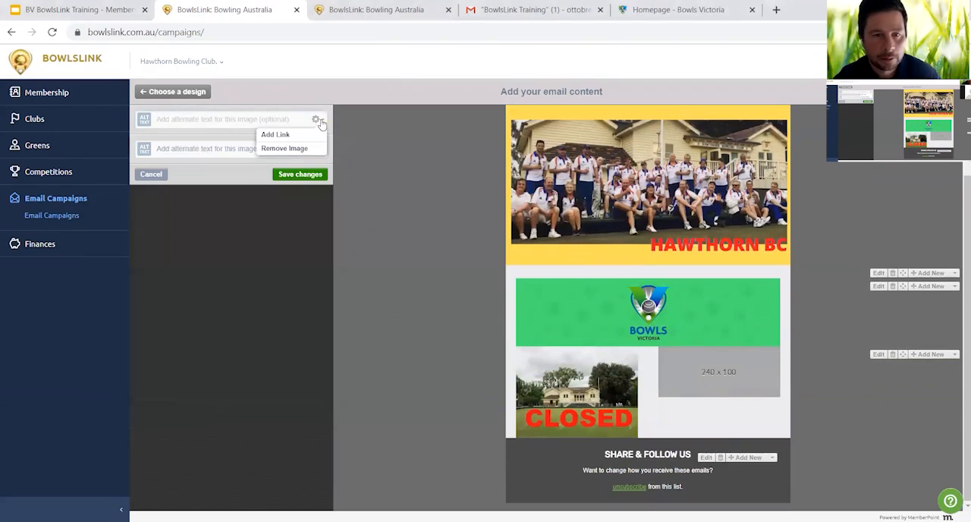
left_click(317, 150)
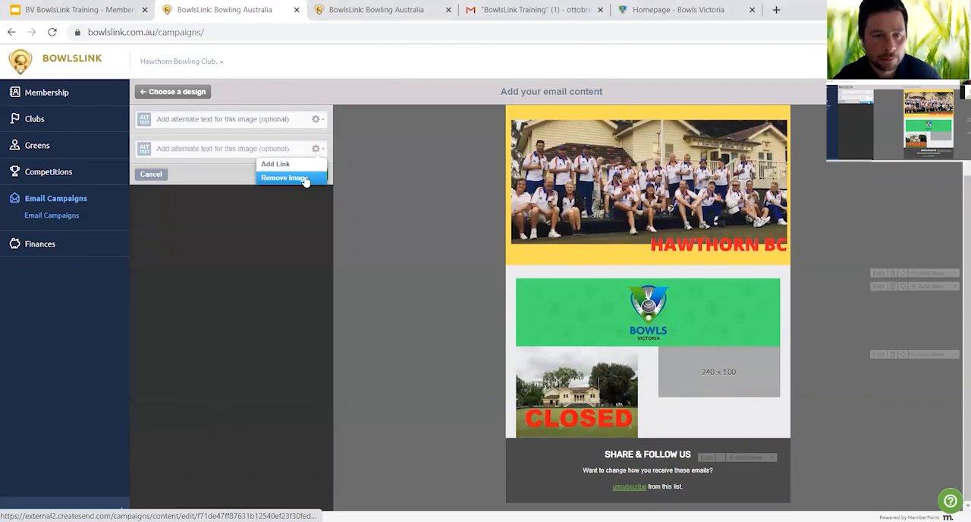
left_click(300, 177)
left_click(160, 151)
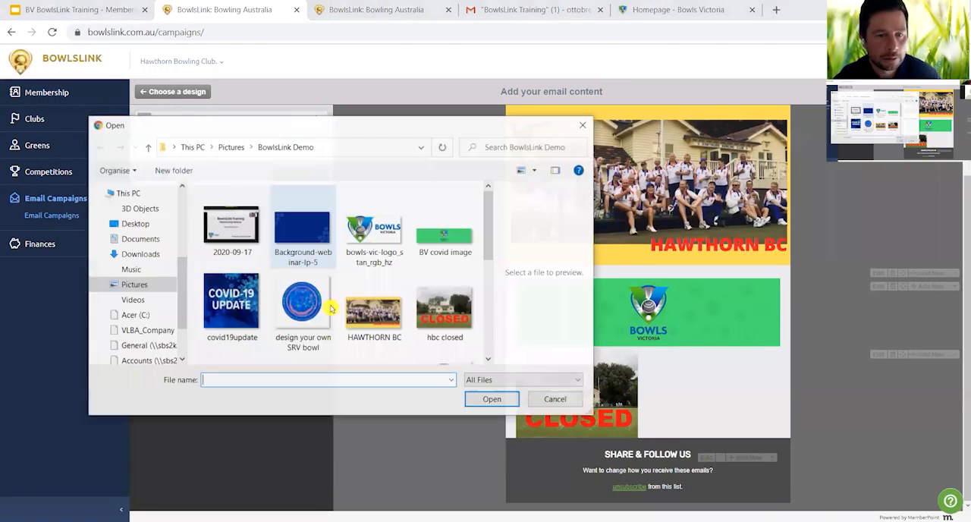
scroll(346, 326, "down", 3)
left_click(237, 244)
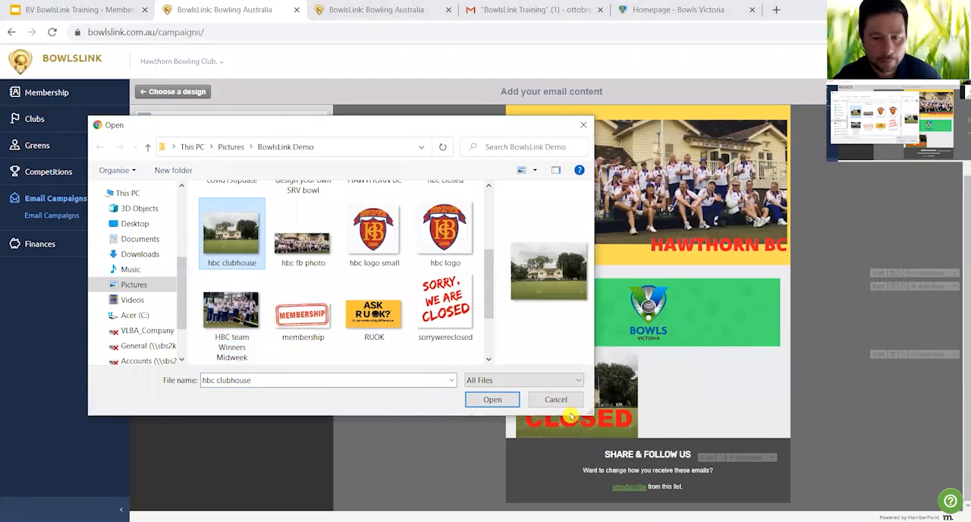
left_click(493, 399)
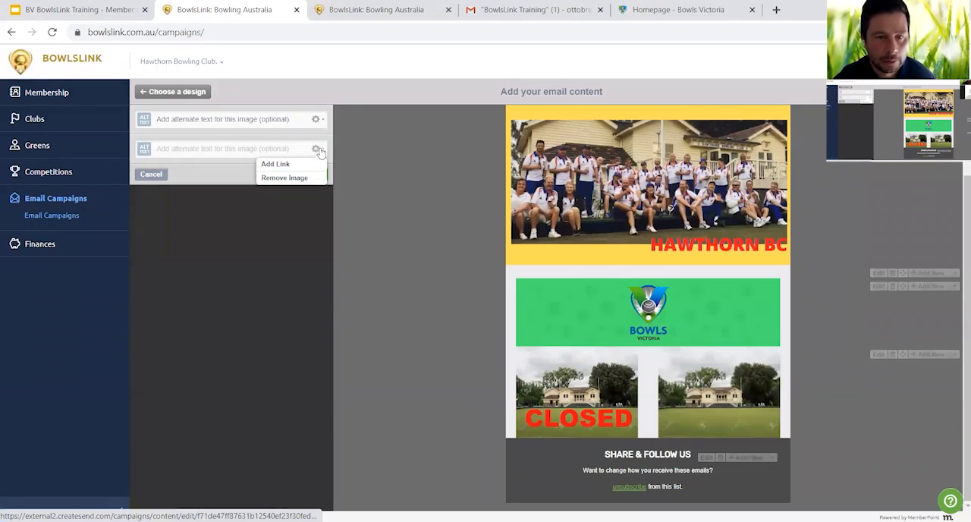
left_click(320, 175)
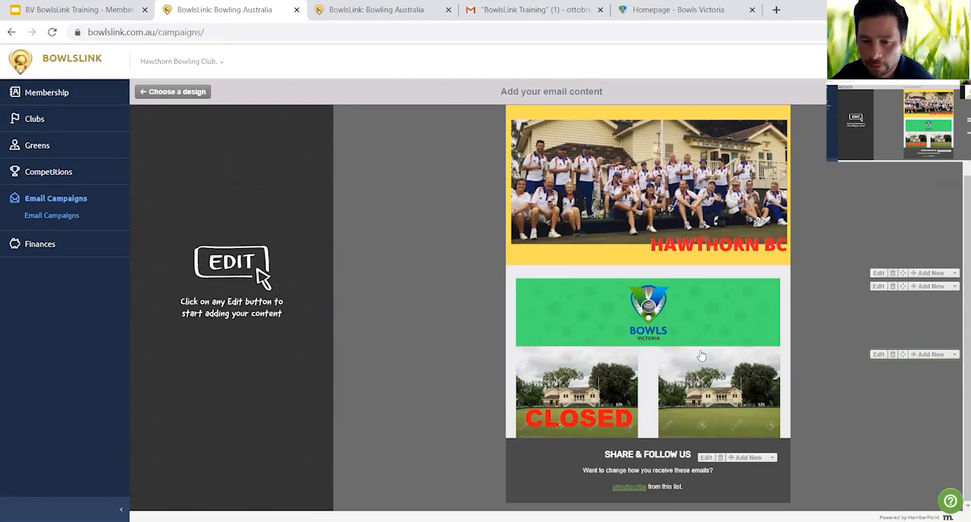
- Insert a clear spacer between the Bowls Victoria banner and the dual clubhouse images, and save it
left_click(955, 288)
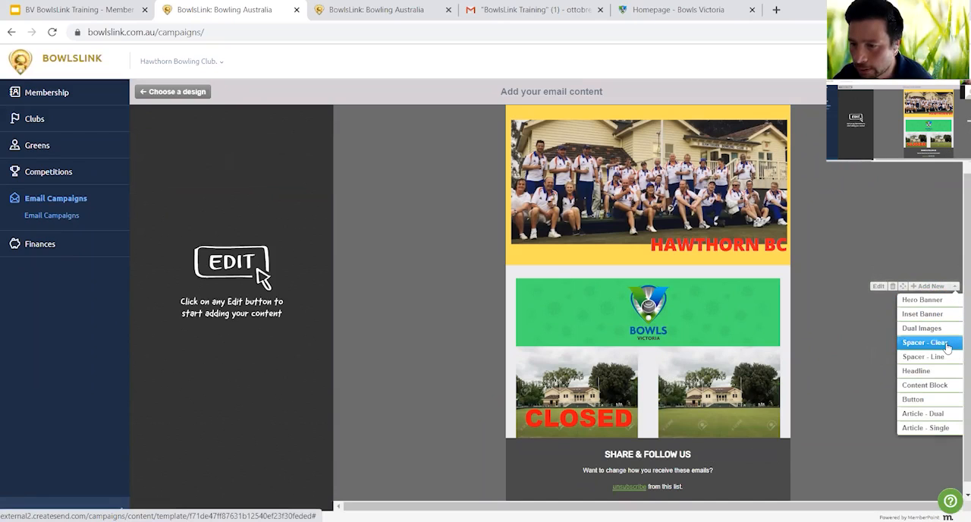
left_click(945, 344)
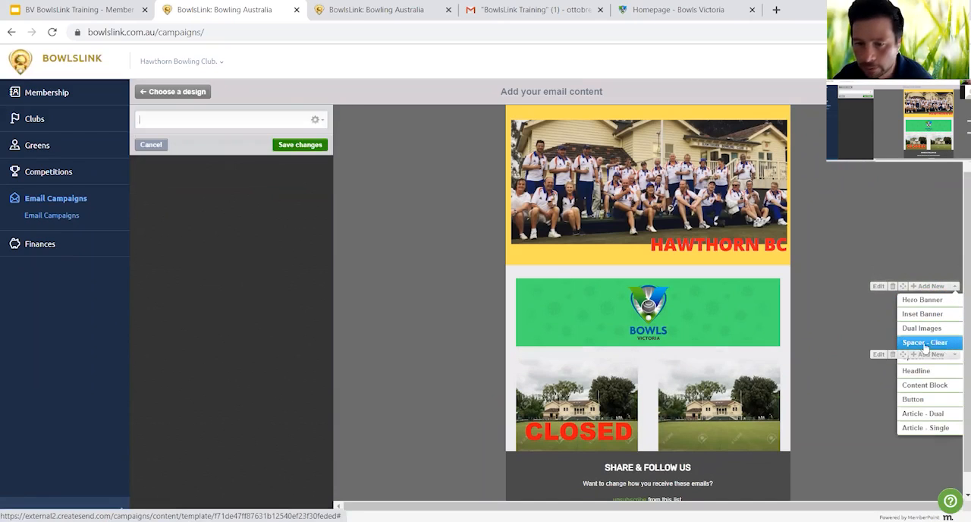
left_click(299, 144)
- Add a line spacer below the dual clubhouse images and save it
scroll(886, 410, "down", 1)
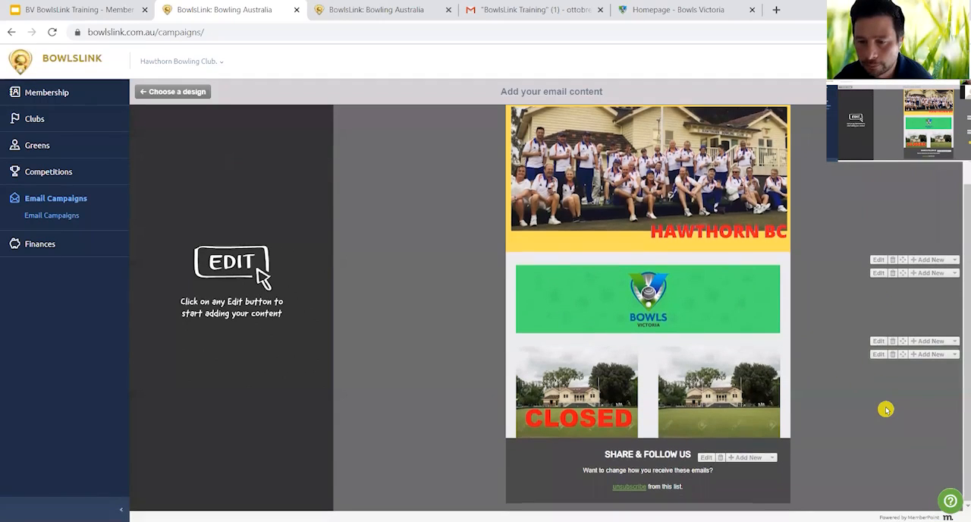
left_click(955, 359)
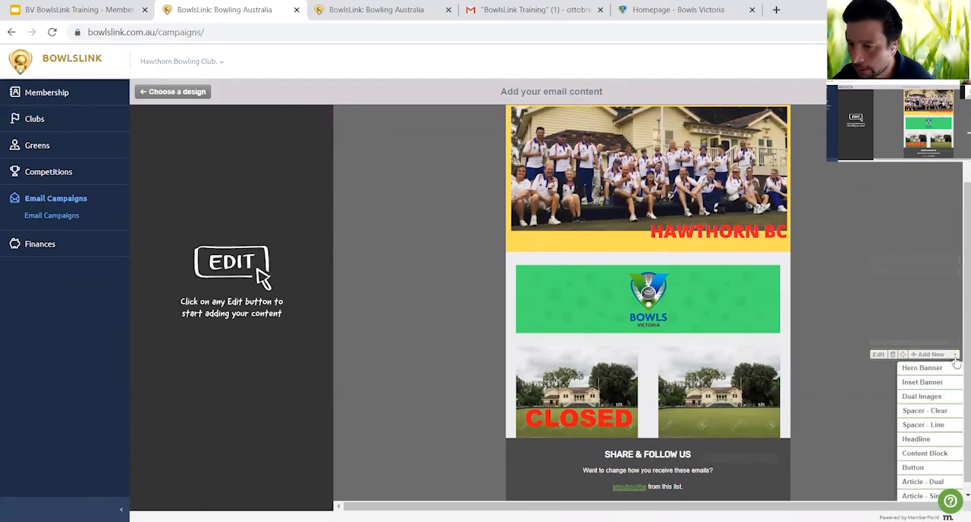
left_click(931, 425)
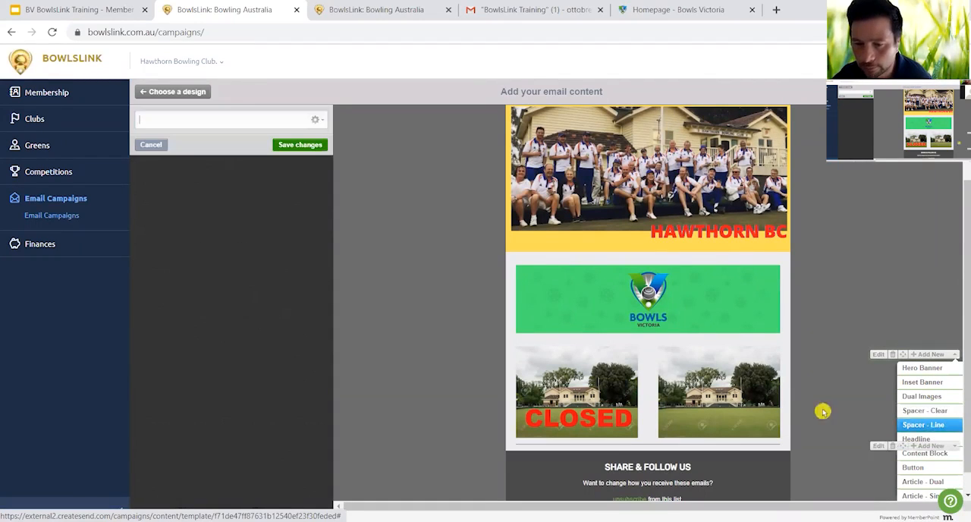
left_click(299, 145)
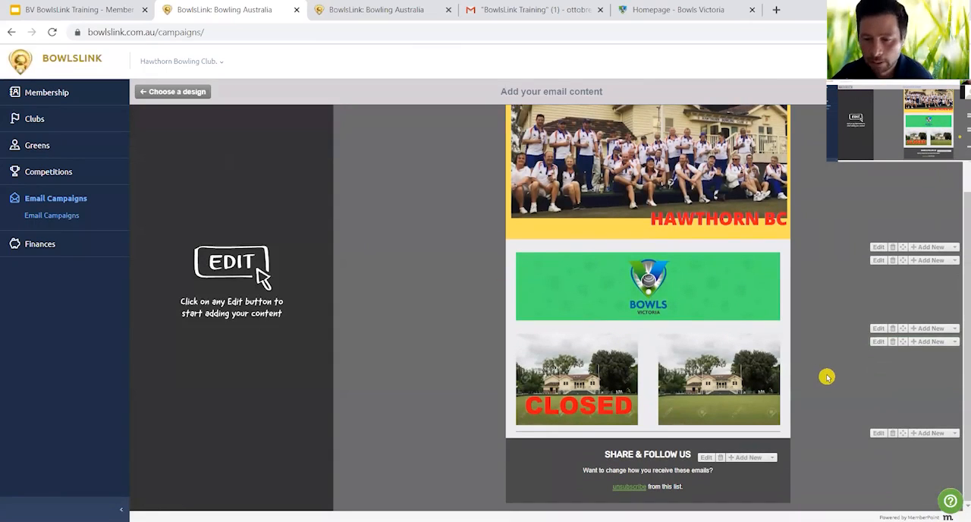
- Add a Headline block below the line spacer, set its text to "Zoom Trivia", and save it
left_click(954, 433)
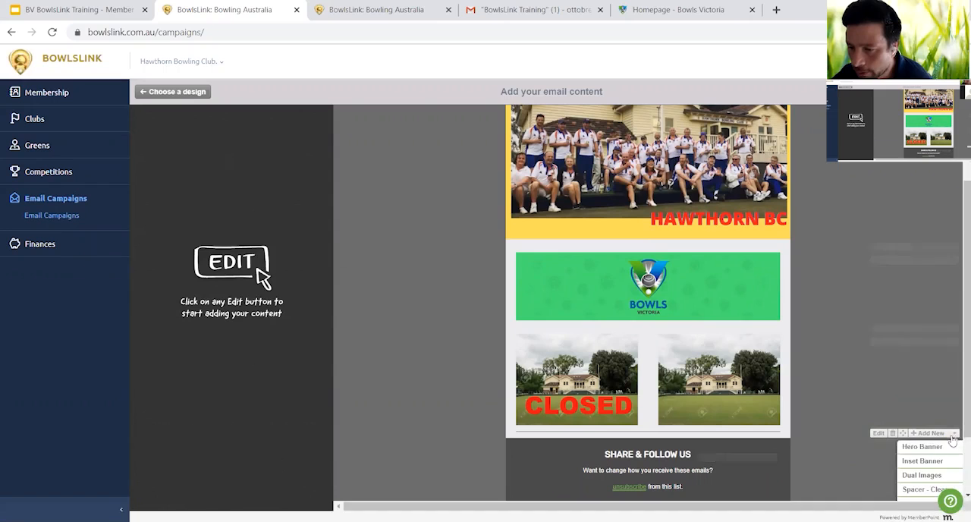
scroll(876, 450, "down", 2)
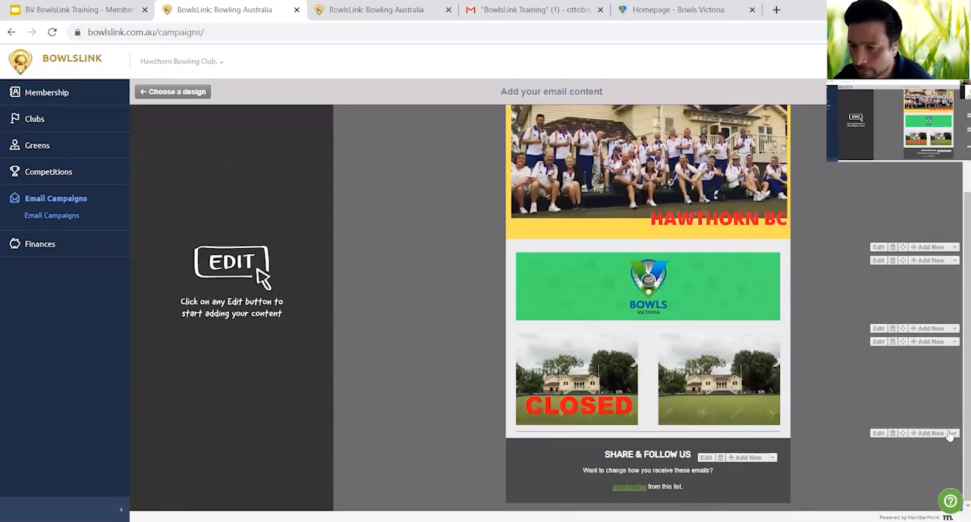
left_click(955, 434)
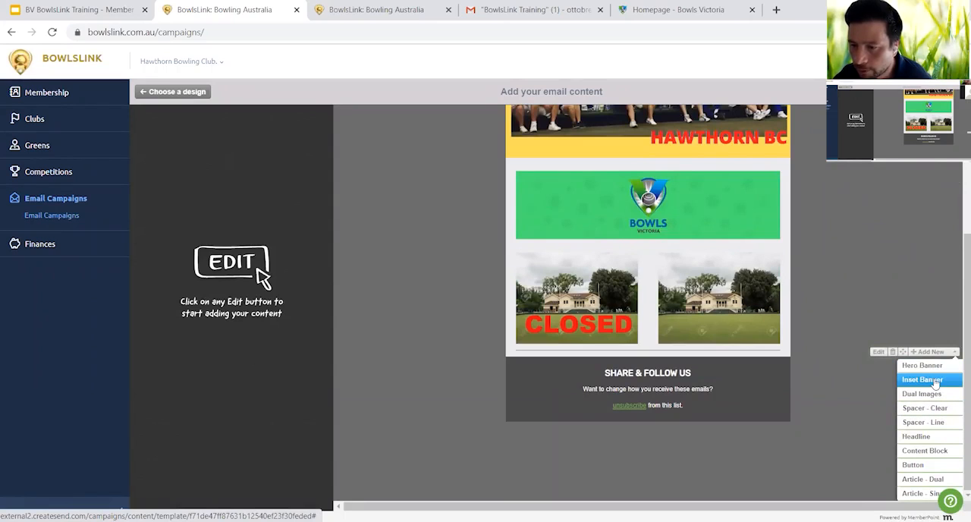
left_click(918, 437)
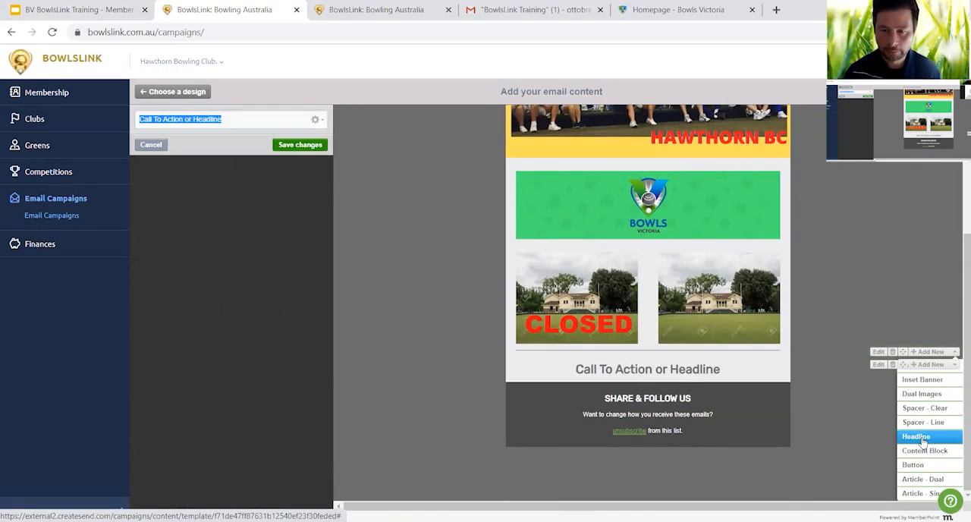
type("Z")
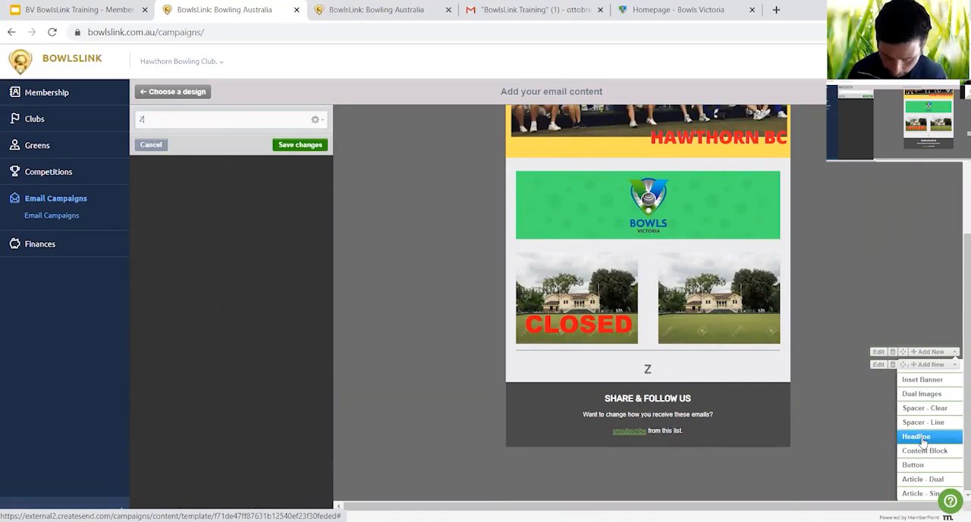
type("oom Triv")
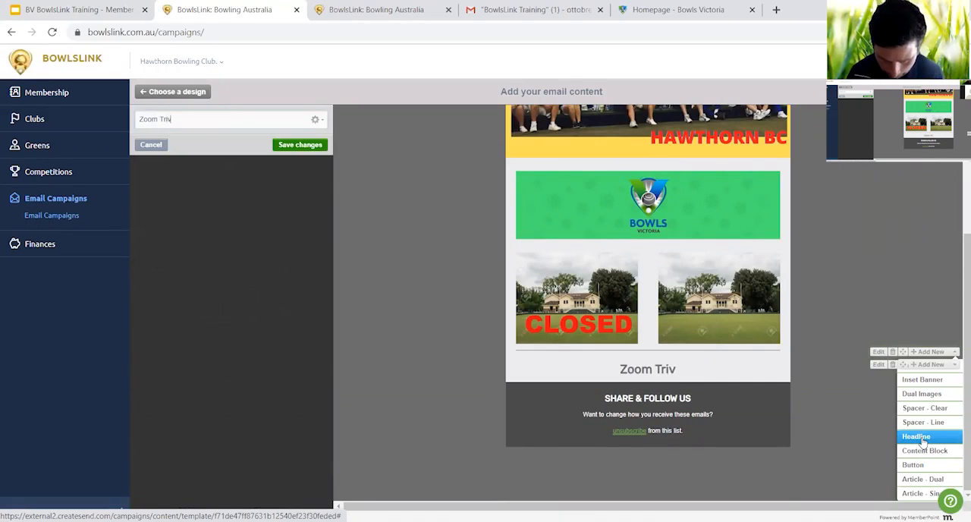
type("ia")
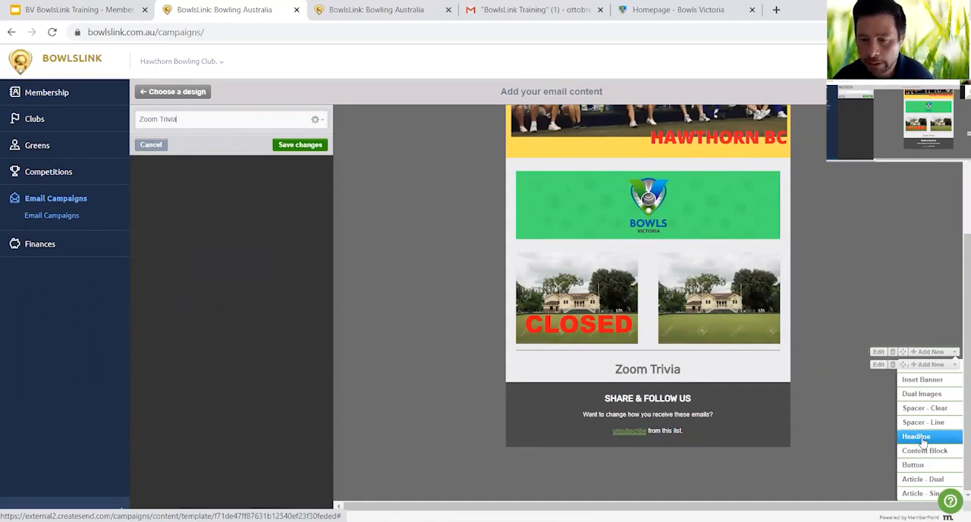
left_click(317, 121)
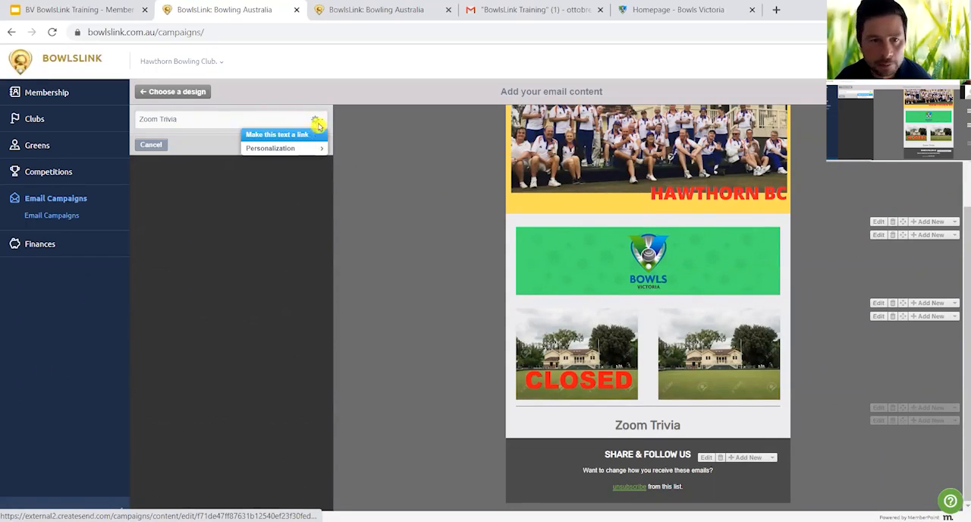
left_click(315, 119)
left_click(317, 147)
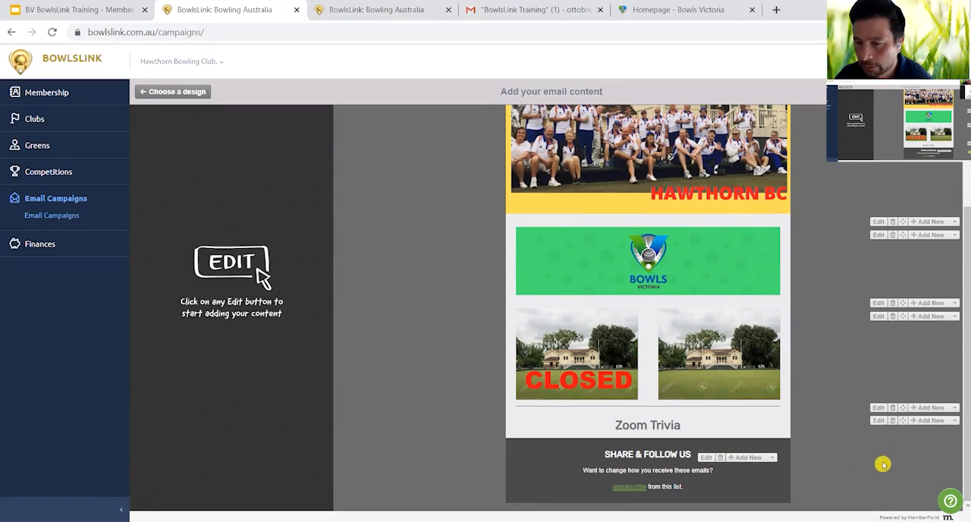
- Add a Content Block below the Zoom Trivia headline and left-align all of its placeholder text
left_click(953, 422)
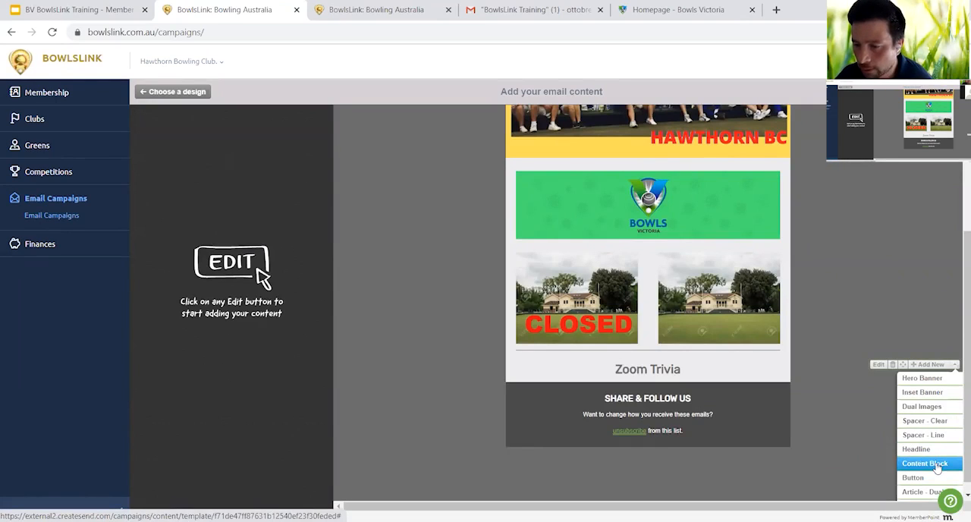
left_click(938, 463)
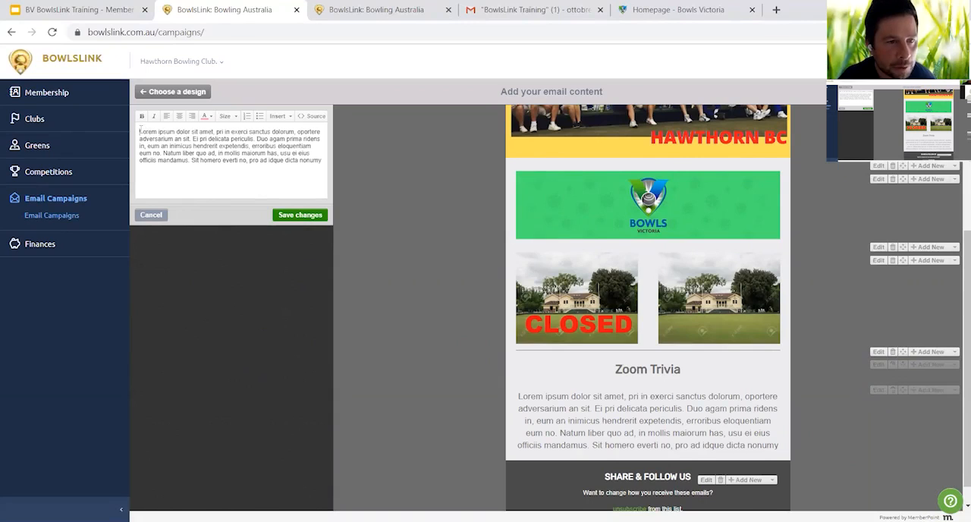
left_click_drag(139, 131, 307, 167)
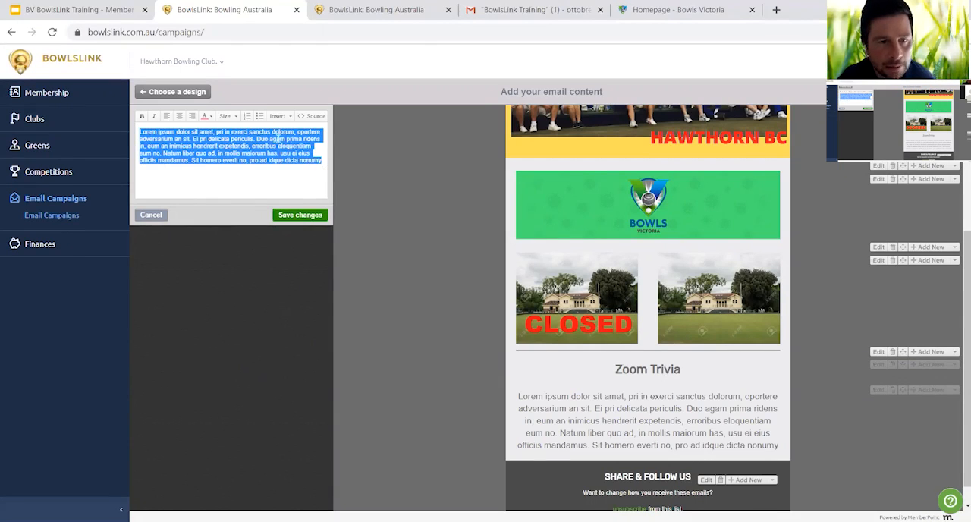
left_click(166, 117)
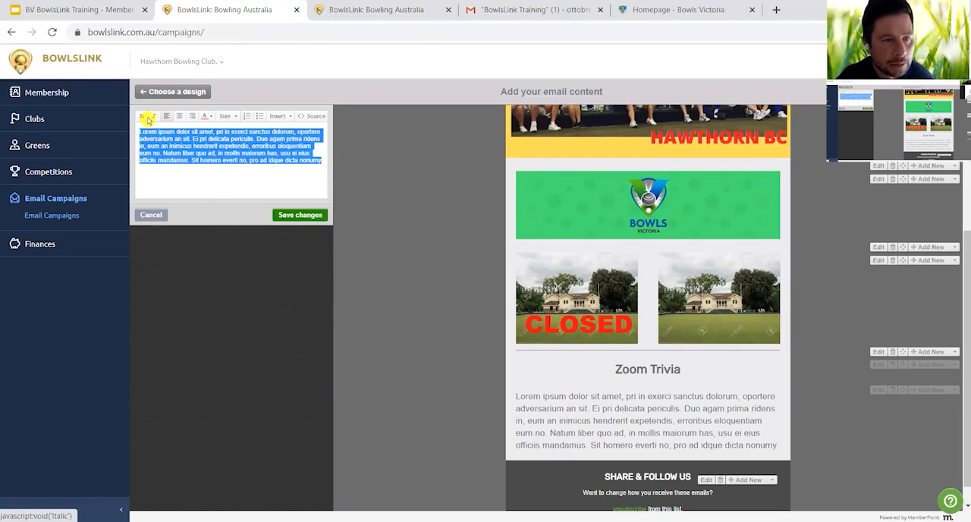
- Colour the first word, "Lorem", of the content block's text red
left_click(162, 153)
double_click(148, 131)
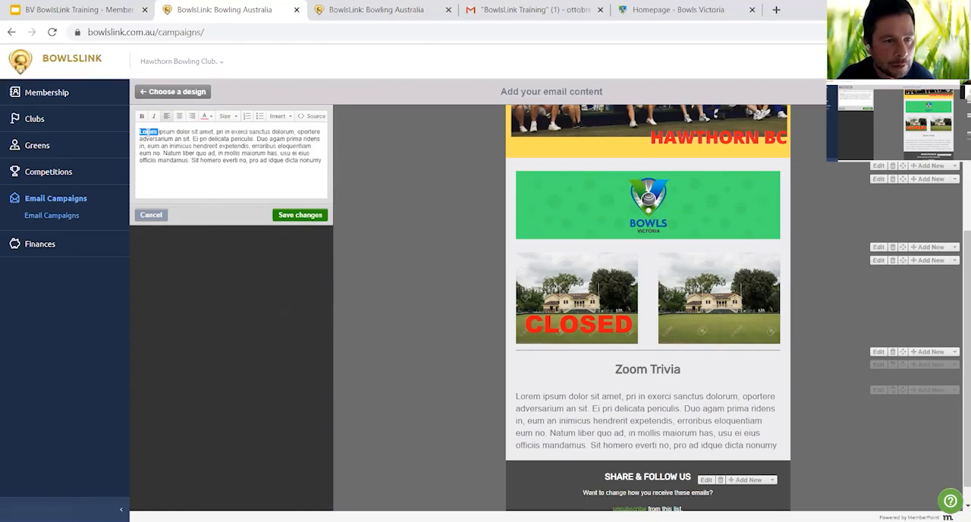
left_click(205, 116)
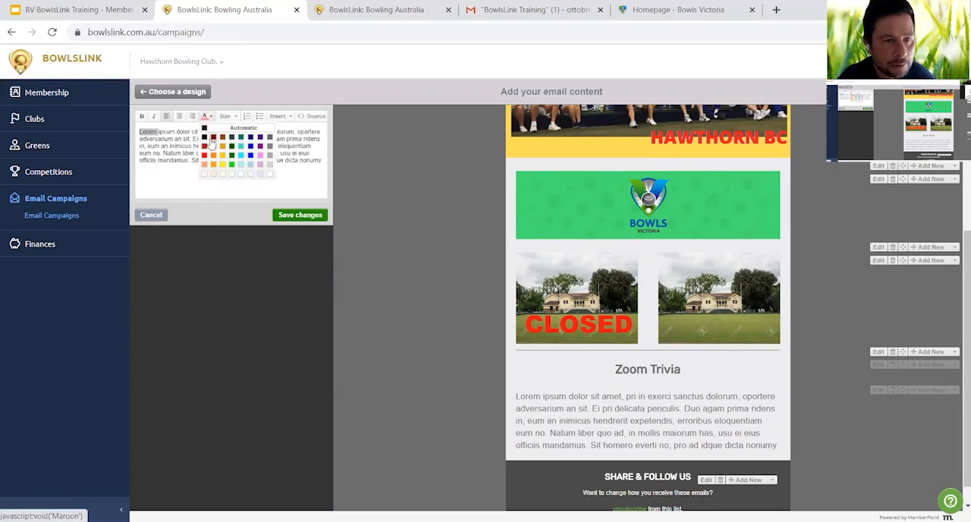
left_click(204, 156)
left_click(207, 147)
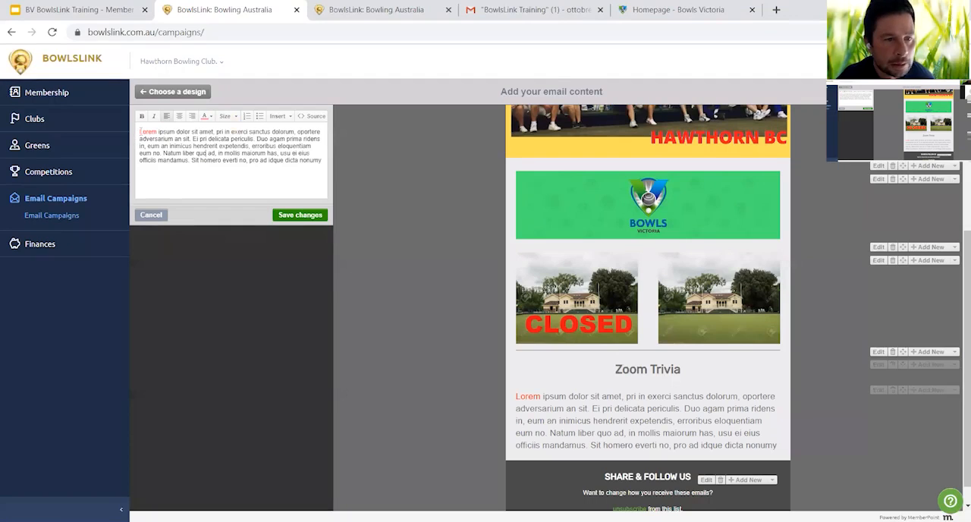
- Set all of the content block's text to size 16 and save the block
double_click(140, 133)
left_click_drag(158, 135, 323, 166)
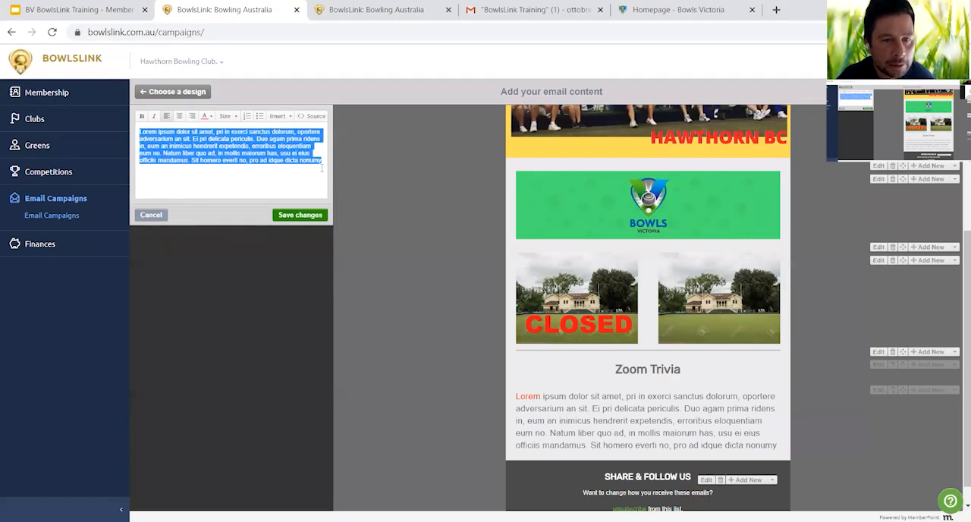
left_click(229, 116)
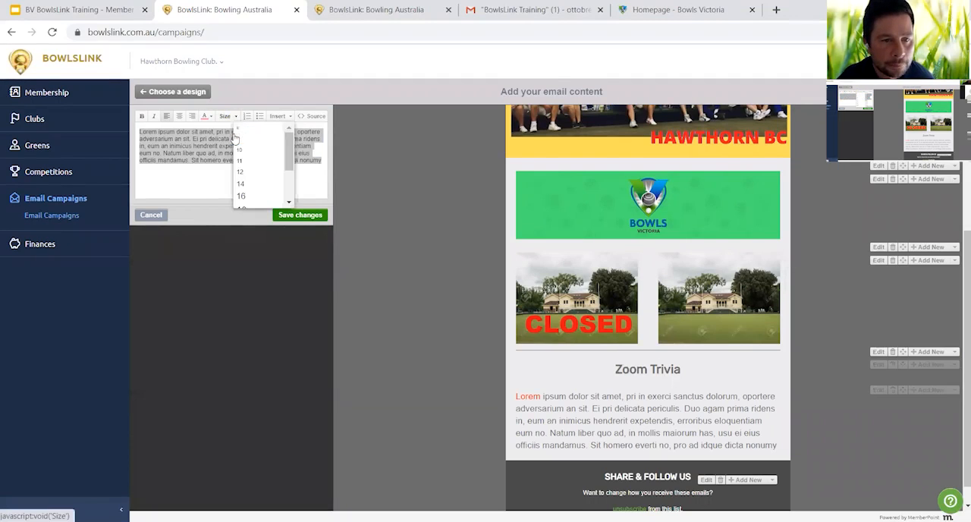
left_click(250, 196)
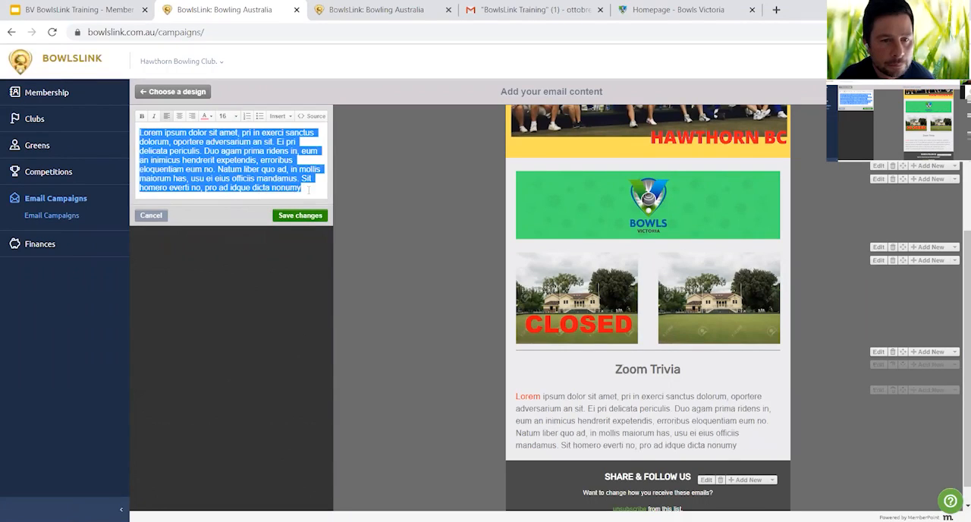
left_click(308, 190)
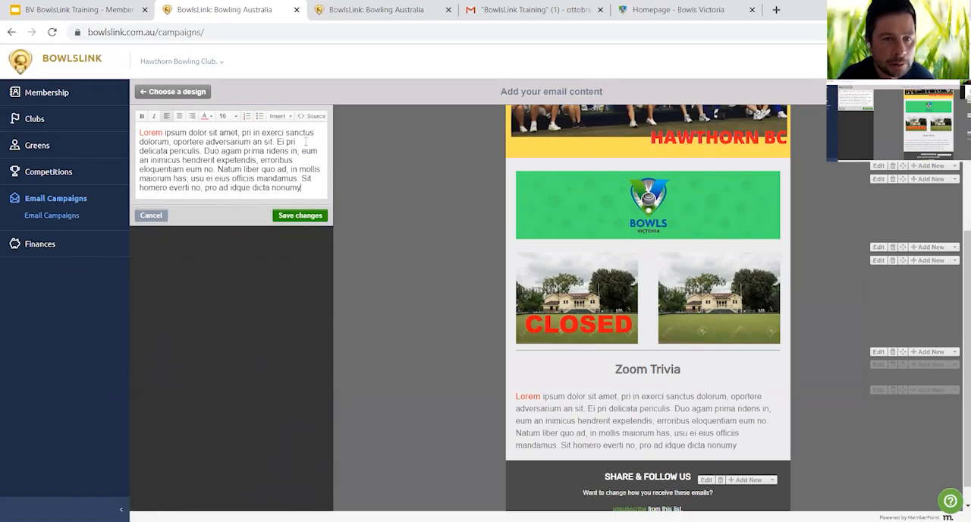
left_click(301, 216)
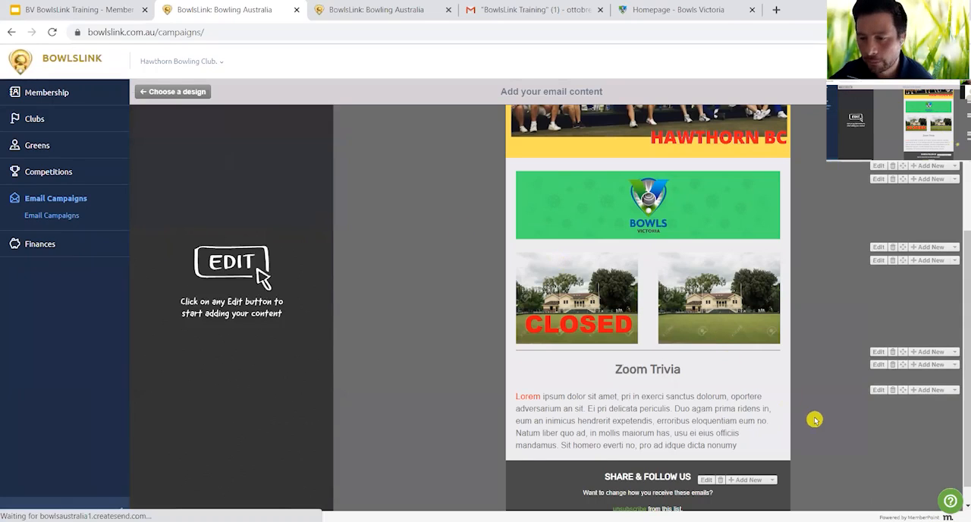
- Add a Button block below the content block and set its label to "Click Here"
scroll(863, 422, "down", 1)
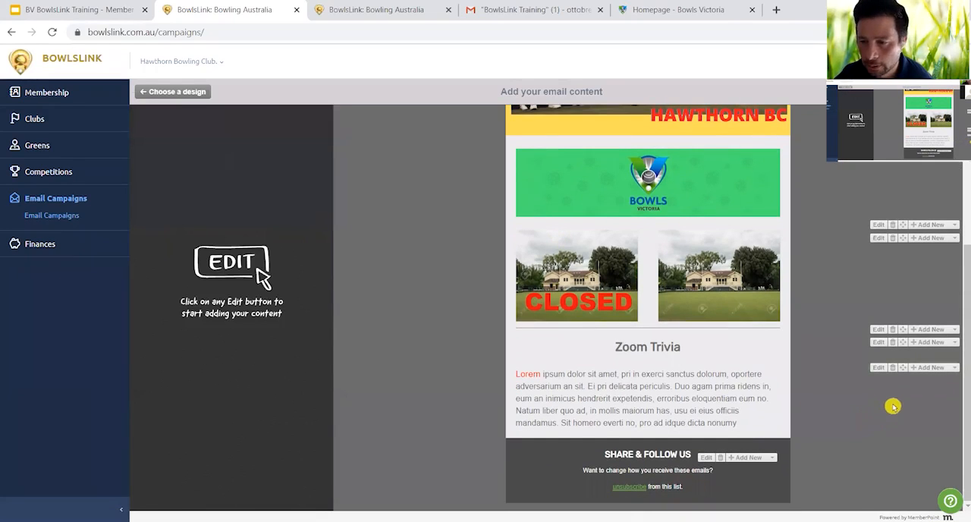
left_click(952, 369)
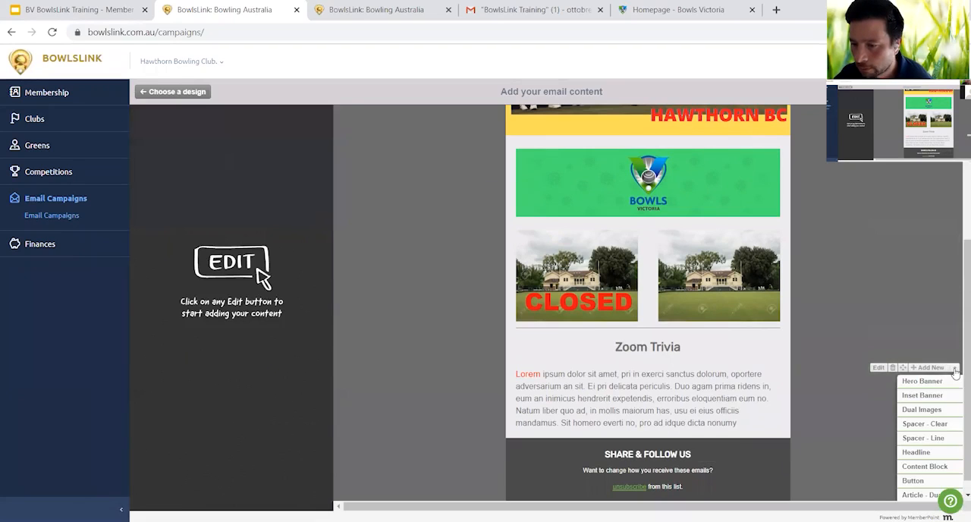
scroll(932, 399, "down", 1)
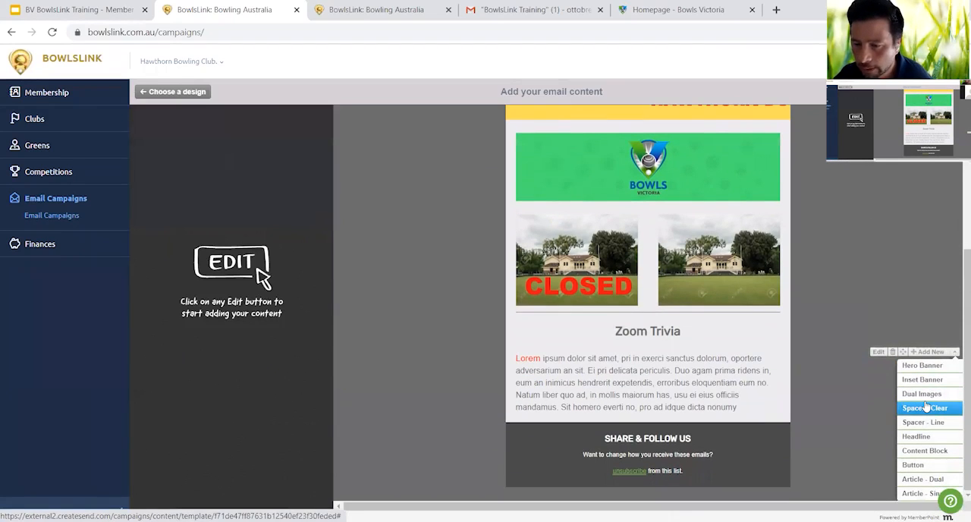
left_click(915, 465)
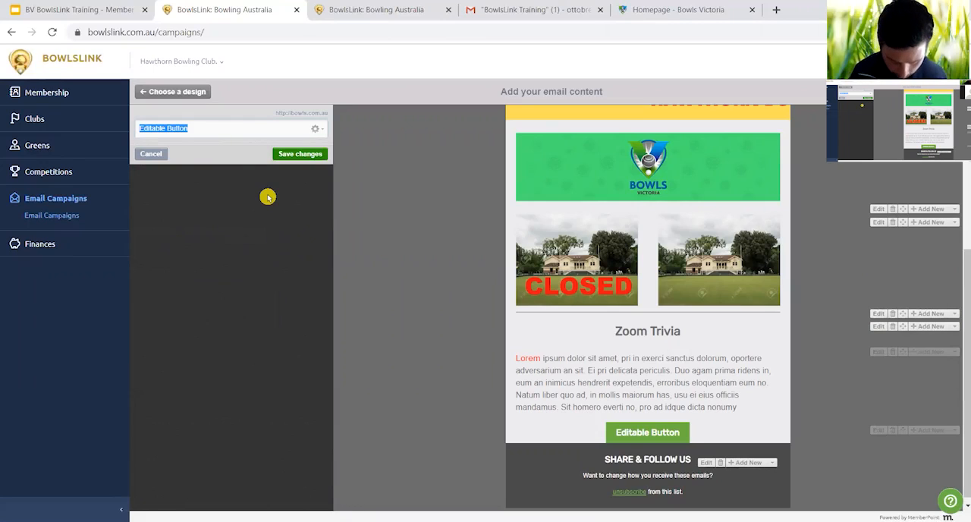
type("Click He")
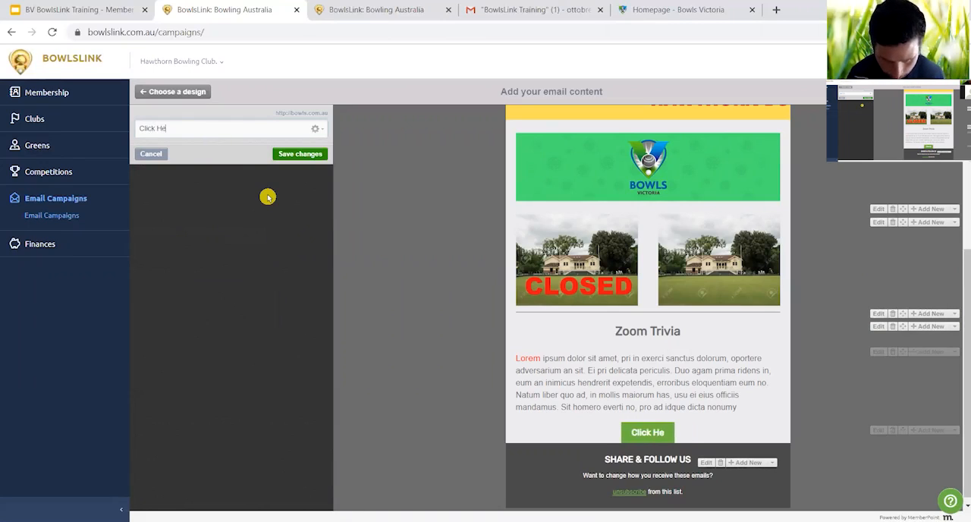
type("re")
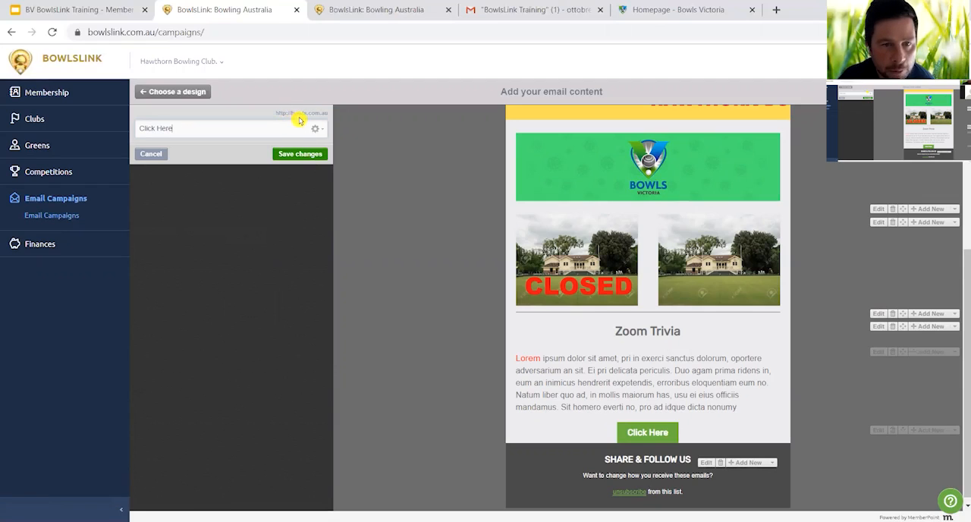
- Review the Click Here button's link address, leave the link dialog, and save the button
left_click(315, 128)
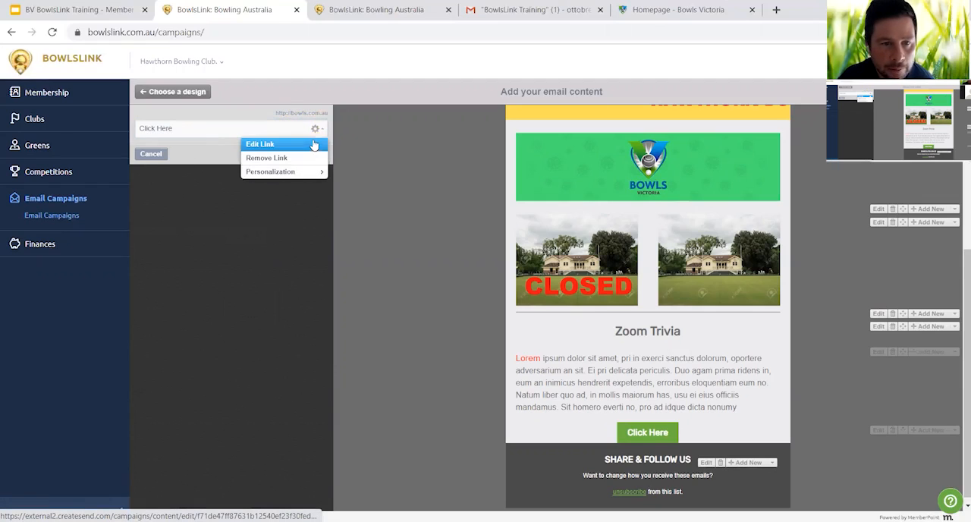
left_click(312, 144)
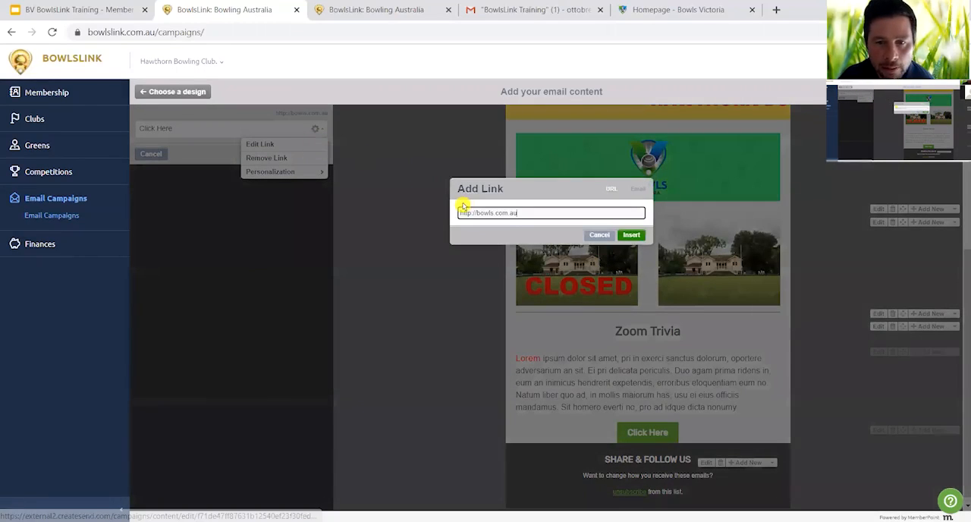
left_click(597, 235)
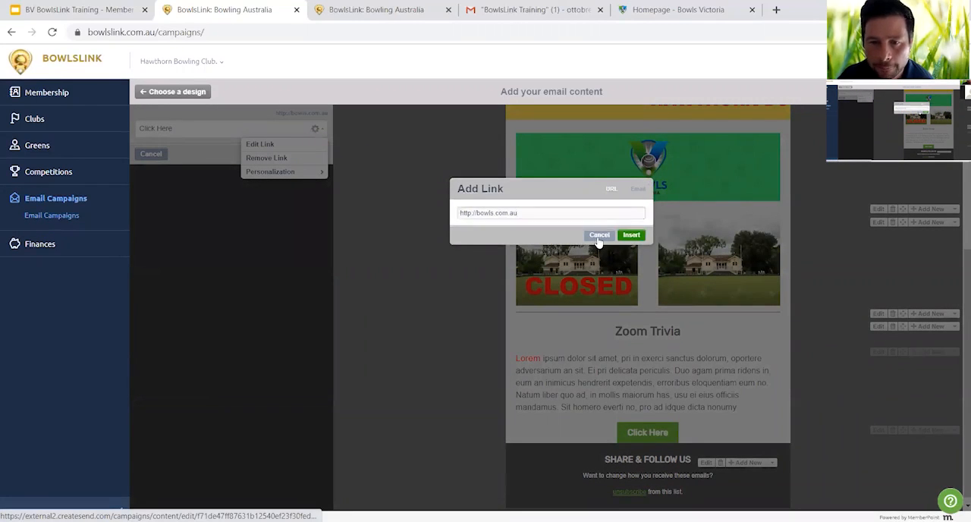
left_click(319, 157)
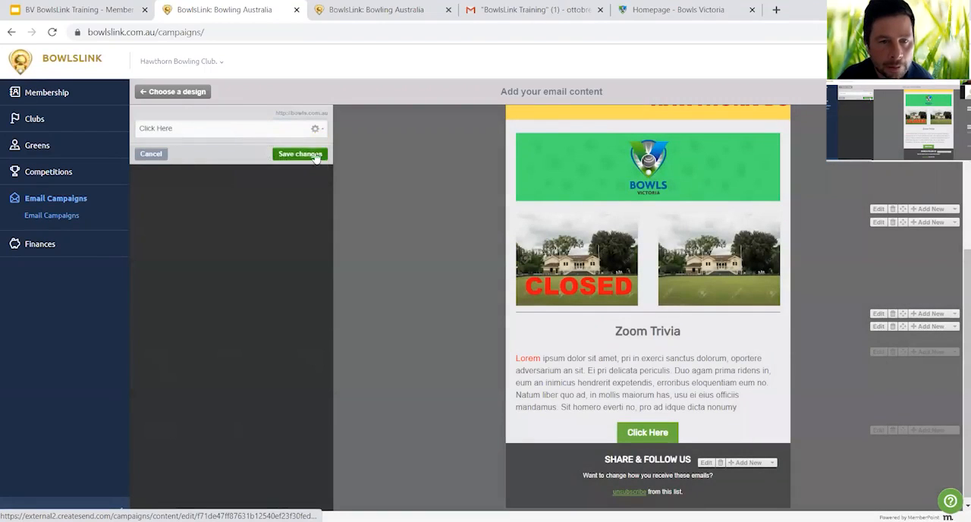
left_click(319, 155)
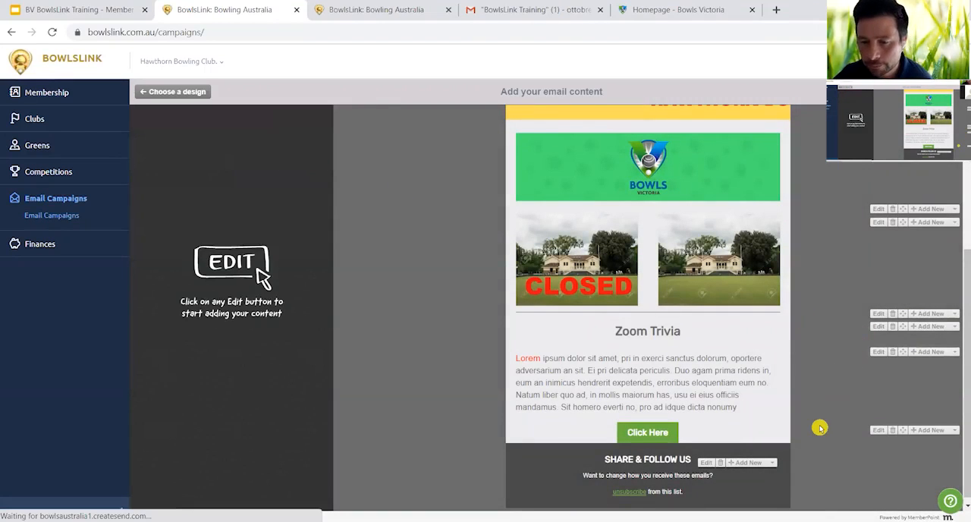
- Add a Spacer - Line block below the Click Here button and save it
left_click(955, 431)
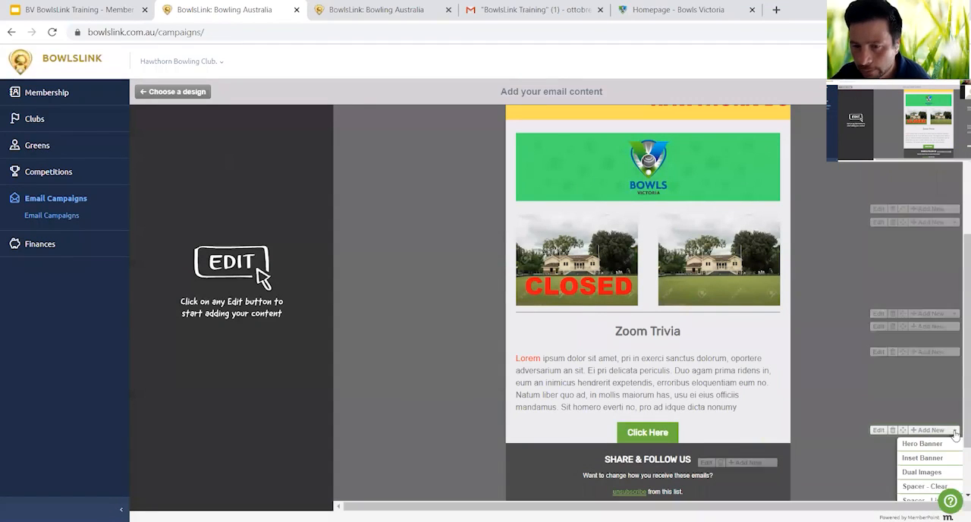
scroll(939, 459, "down", 2)
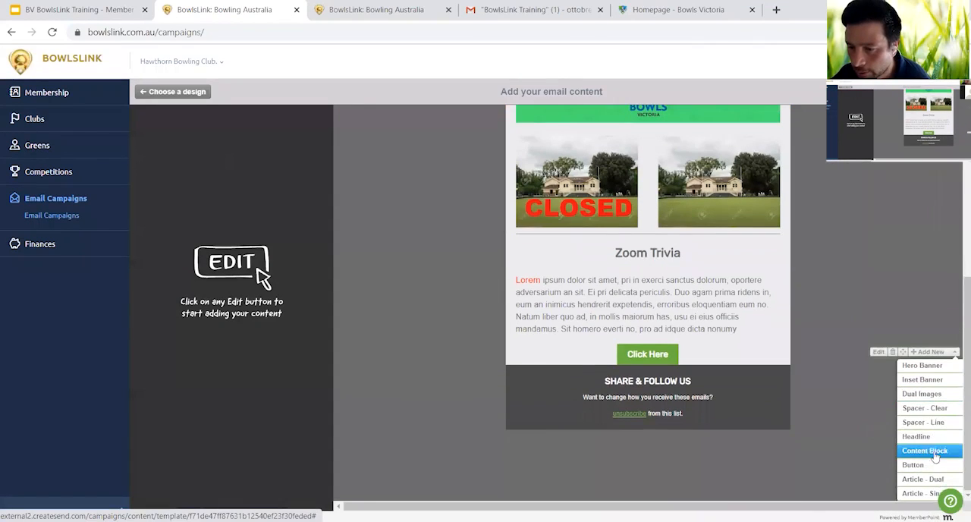
left_click(931, 424)
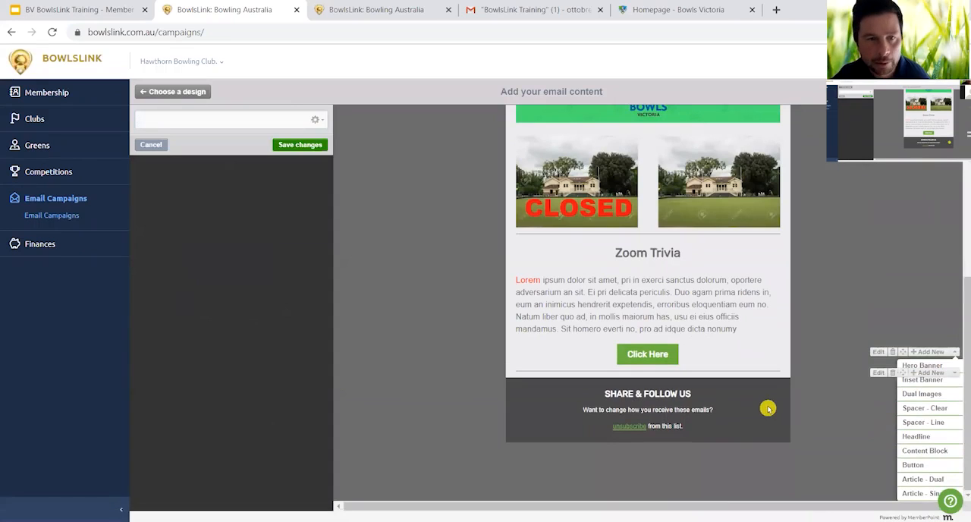
left_click(323, 144)
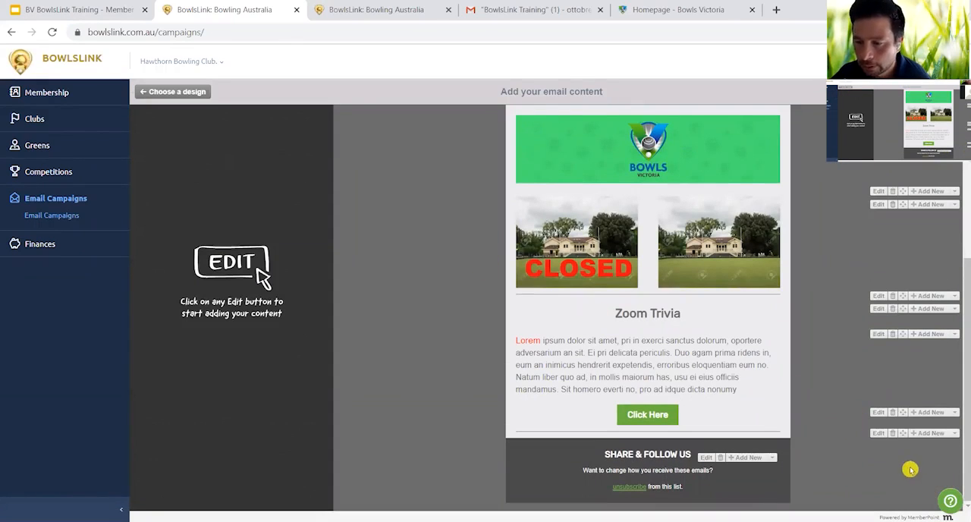
- Add an Article - Dual block below the line spacer that follows the Click Here button
left_click(954, 433)
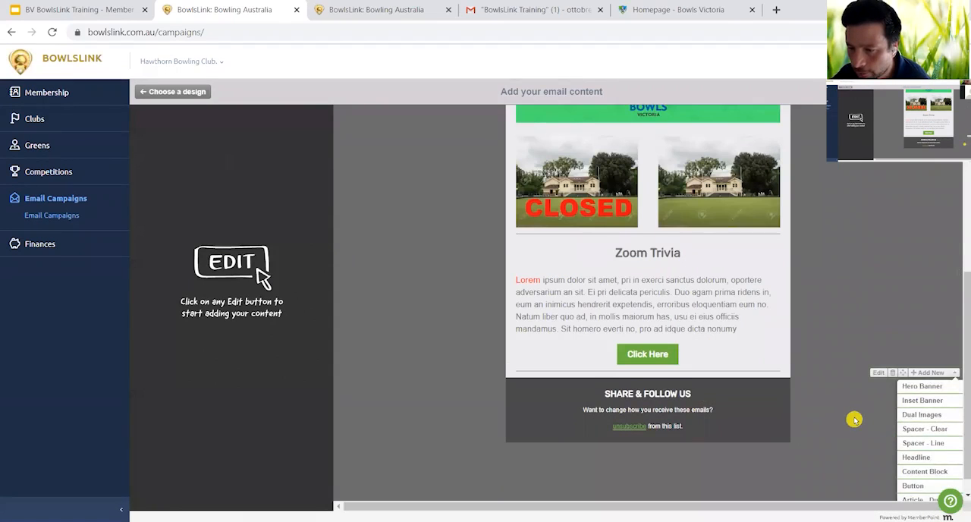
scroll(857, 419, "down", 1)
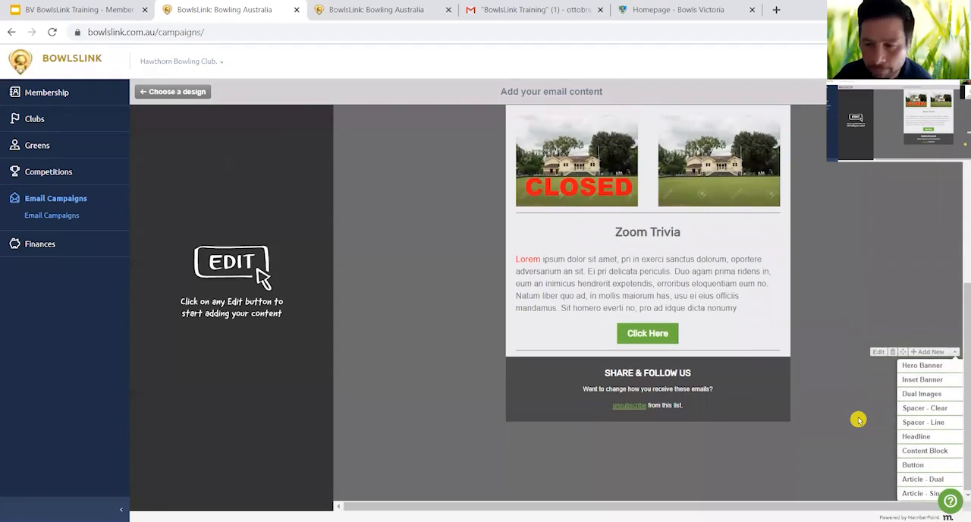
scroll(871, 423, "up", 1)
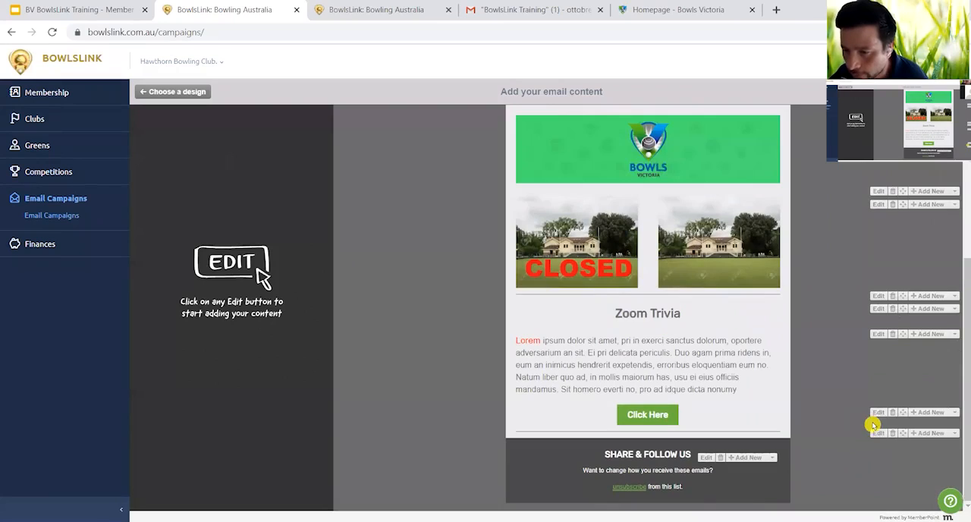
left_click(955, 433)
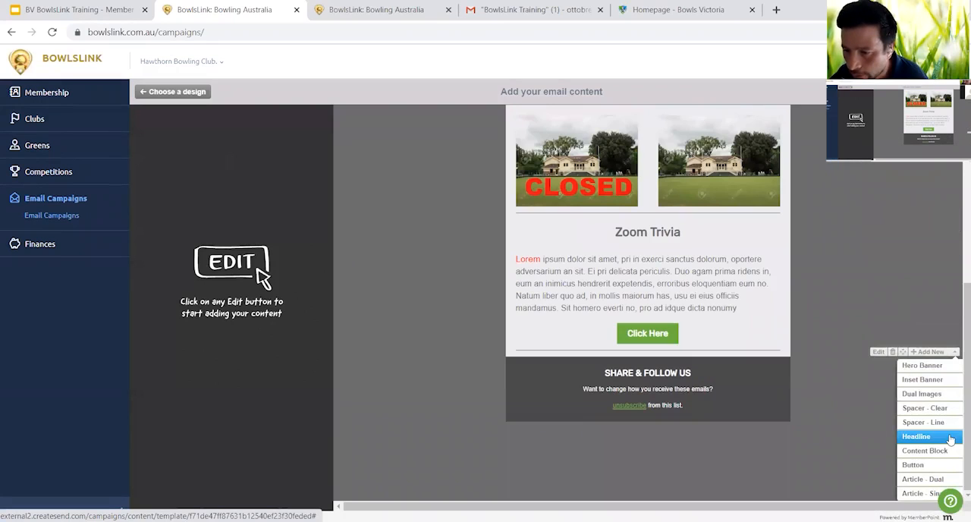
left_click(943, 480)
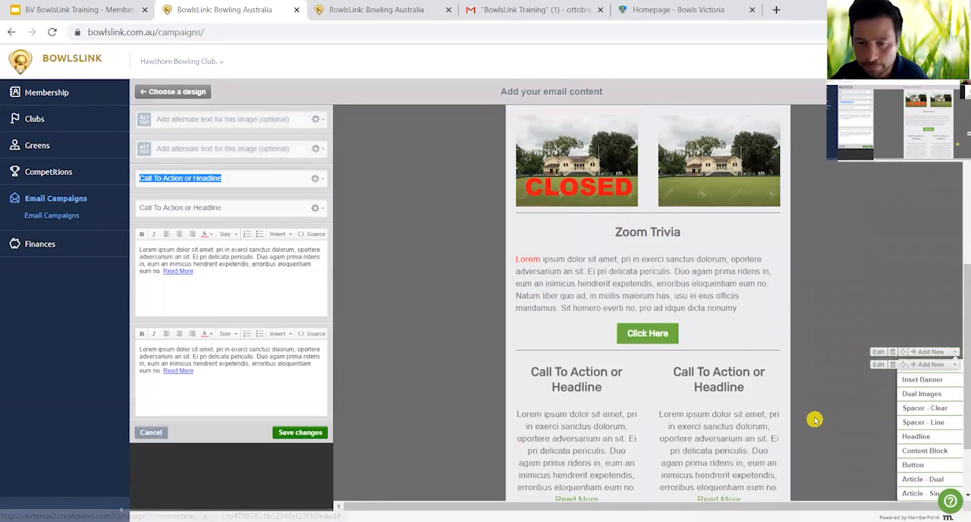
scroll(814, 419, "down", 2)
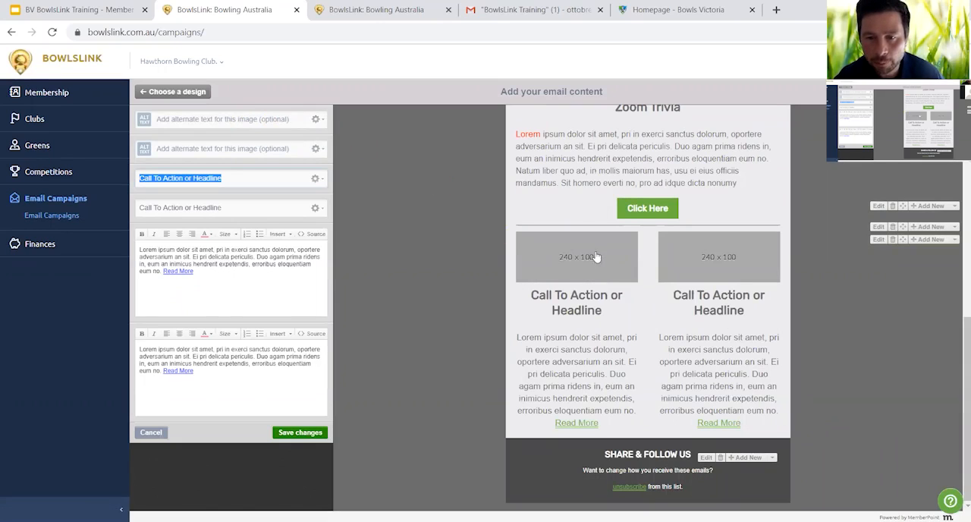
- Replace the dual article's first placeholder image with the covid19update picture from the BowlsLink Demo folder
left_click(317, 121)
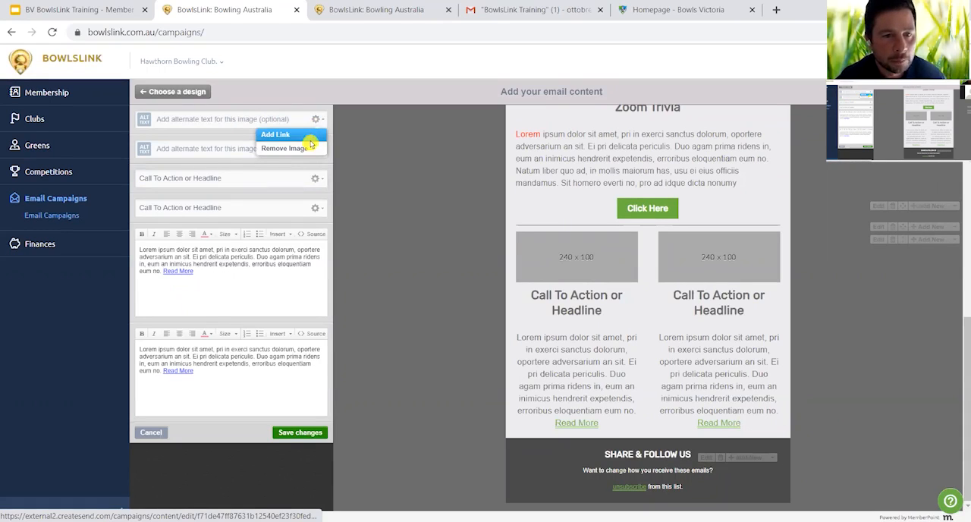
left_click(306, 149)
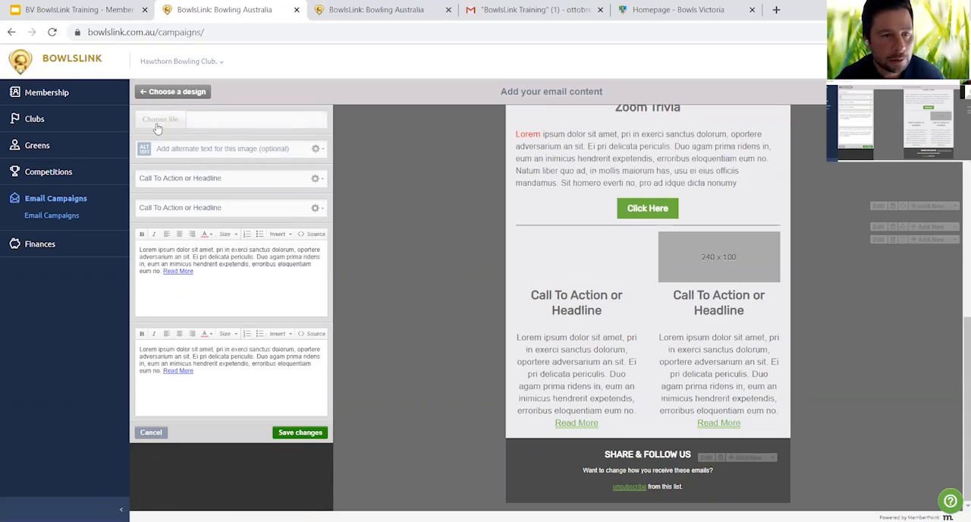
left_click(155, 125)
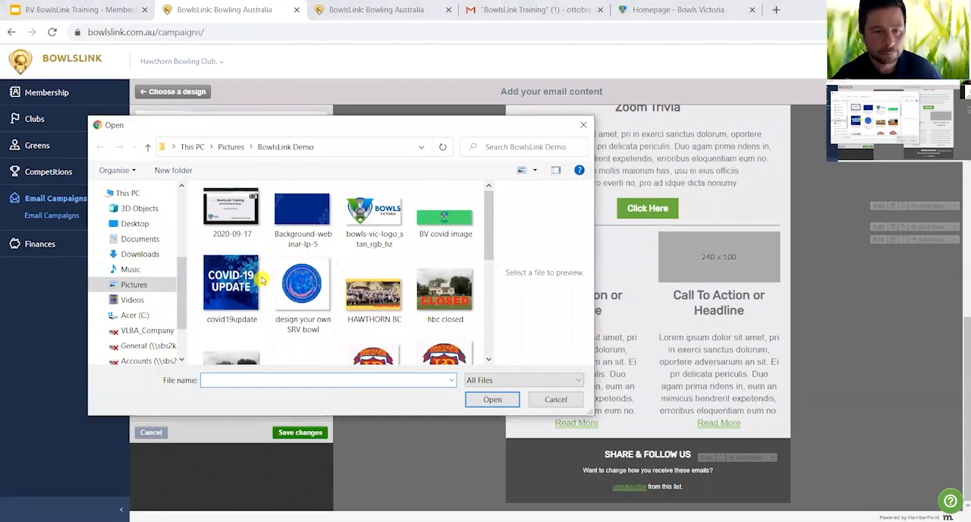
left_click(237, 284)
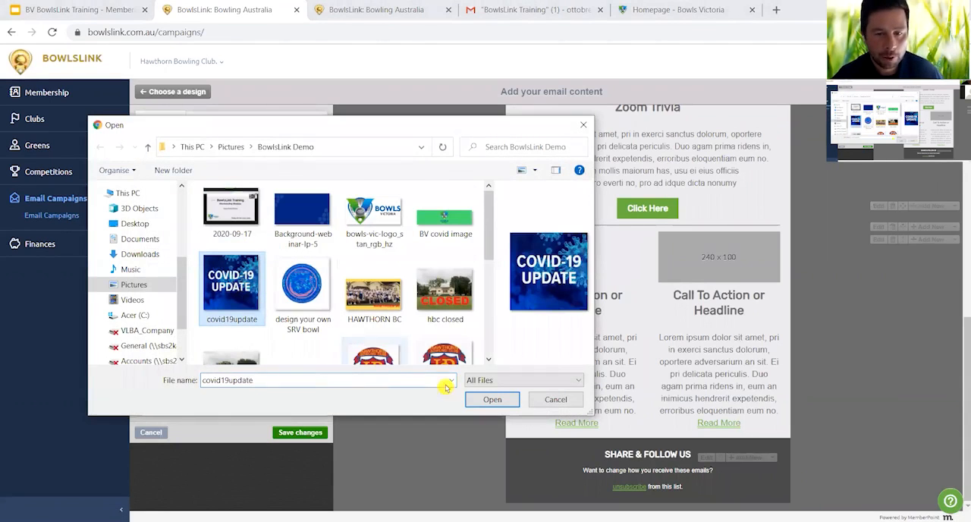
left_click(491, 400)
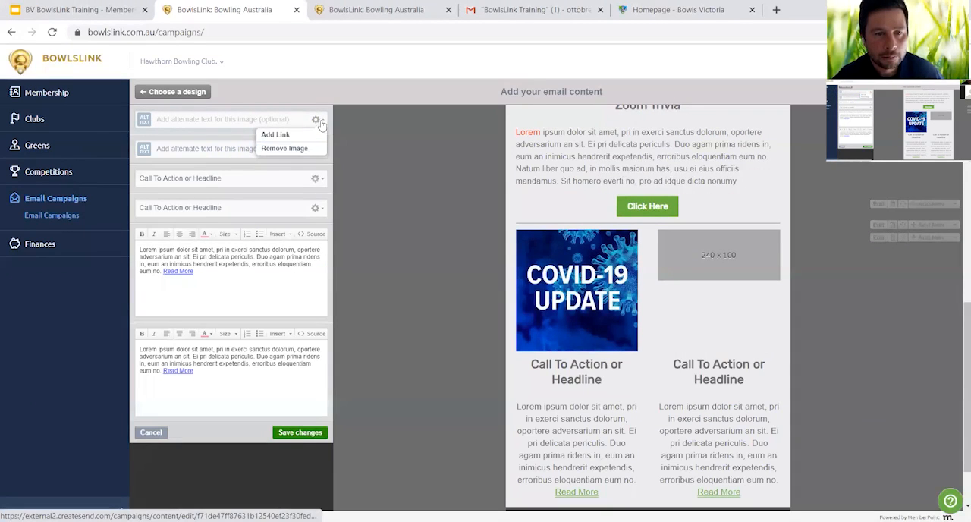
- Replace the dual article's second placeholder image with the "design your own SRV bowl" picture
left_click(316, 152)
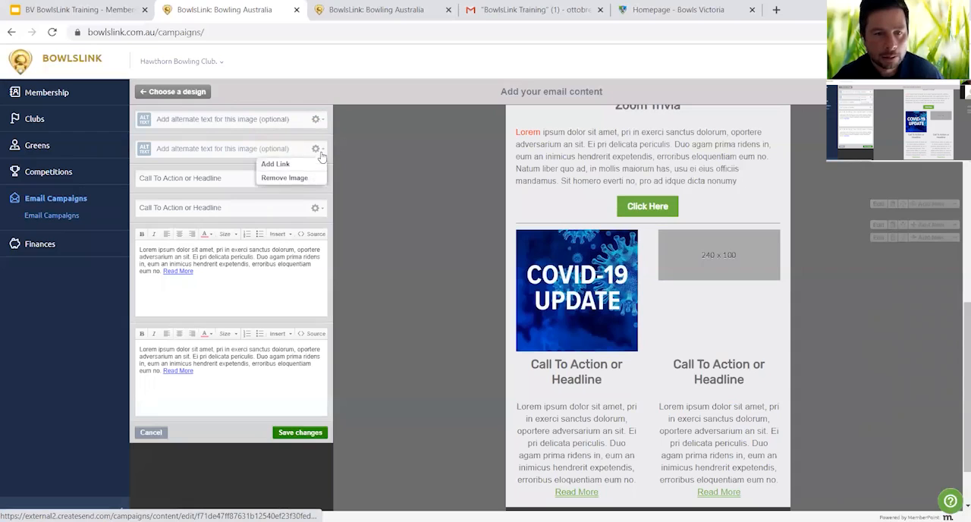
left_click(302, 177)
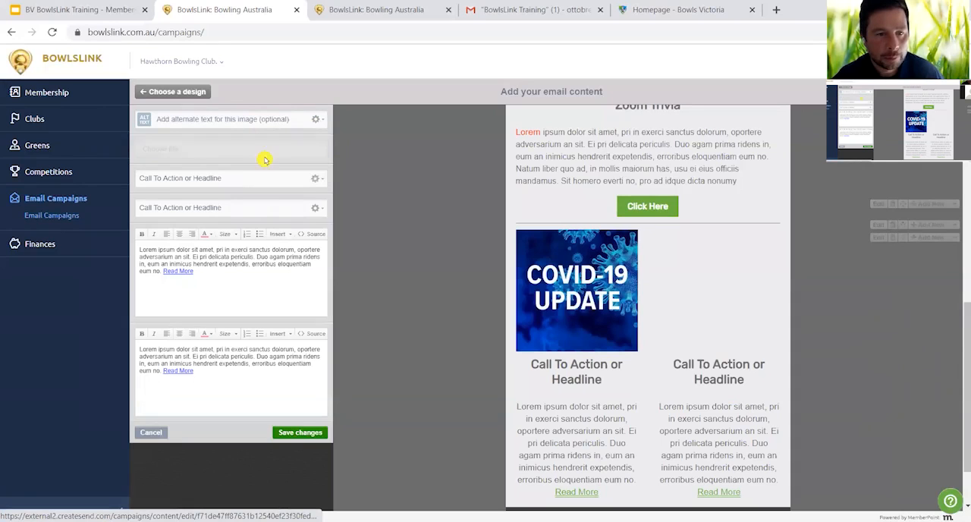
left_click(169, 150)
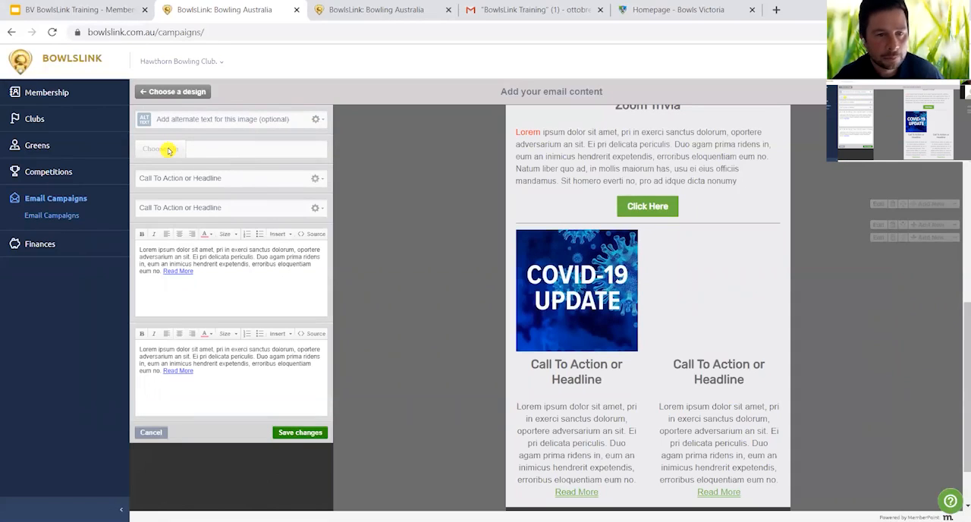
left_click(302, 287)
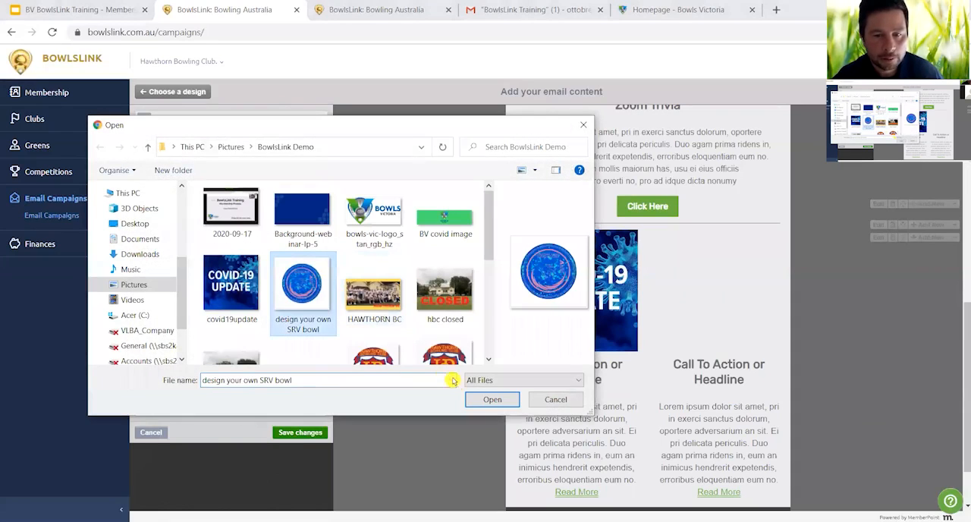
left_click(485, 400)
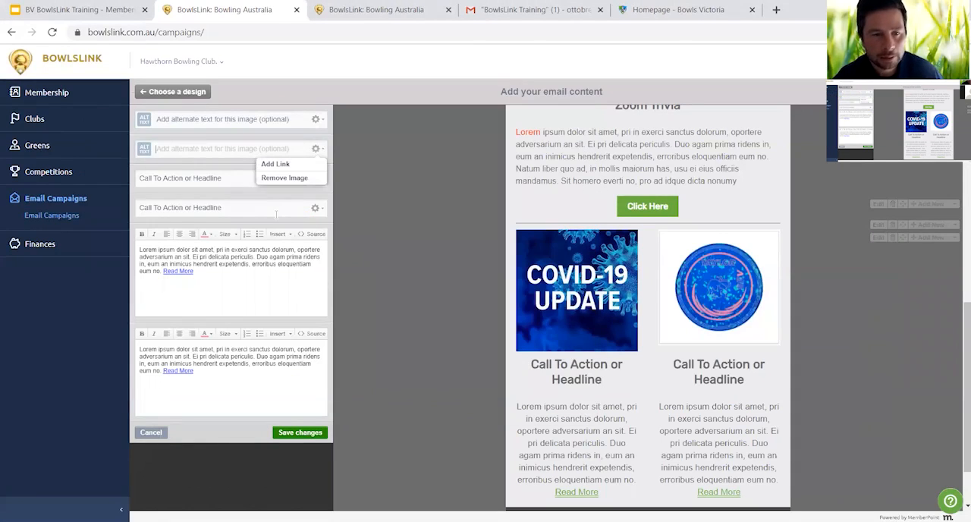
- Set the dual article's first headline to "Covid Update" and its second headline to "Club Bowls"
left_click(165, 177)
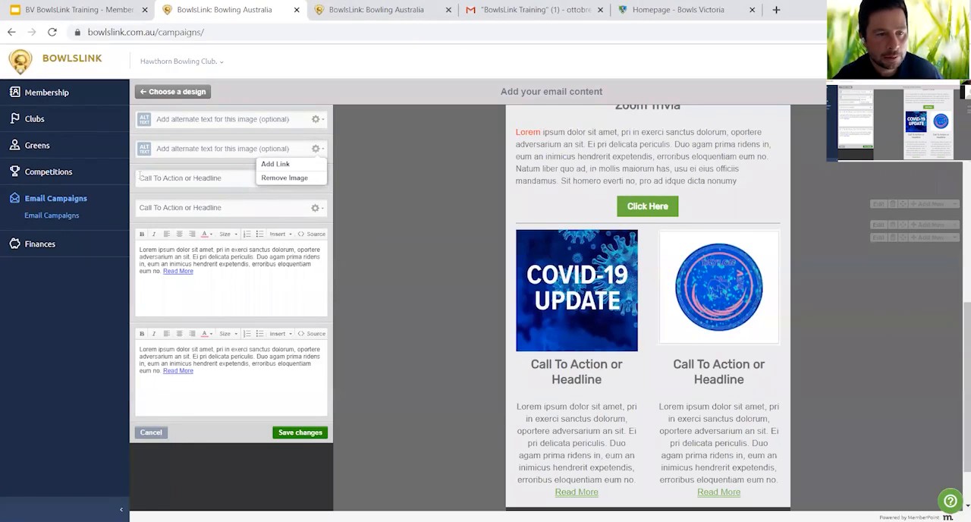
left_click_drag(140, 176, 230, 180)
type("C")
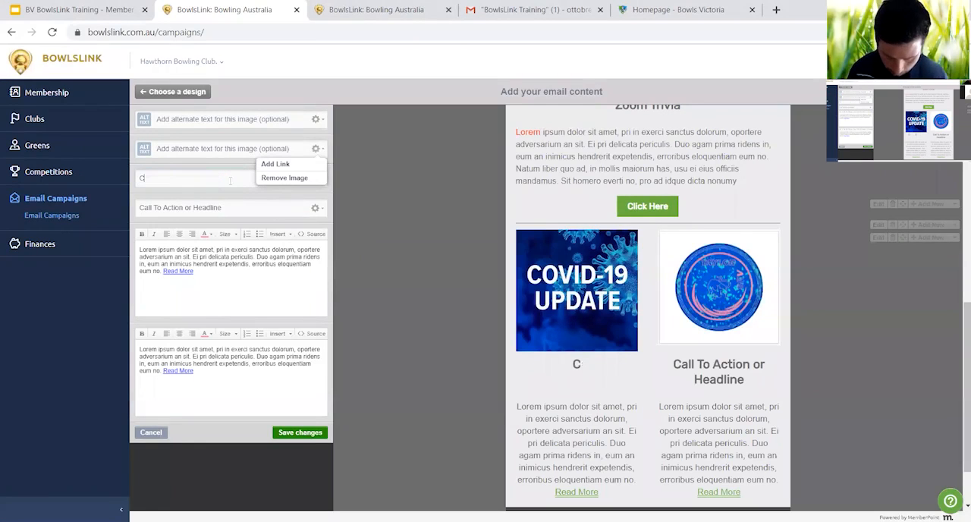
type("ovid Update")
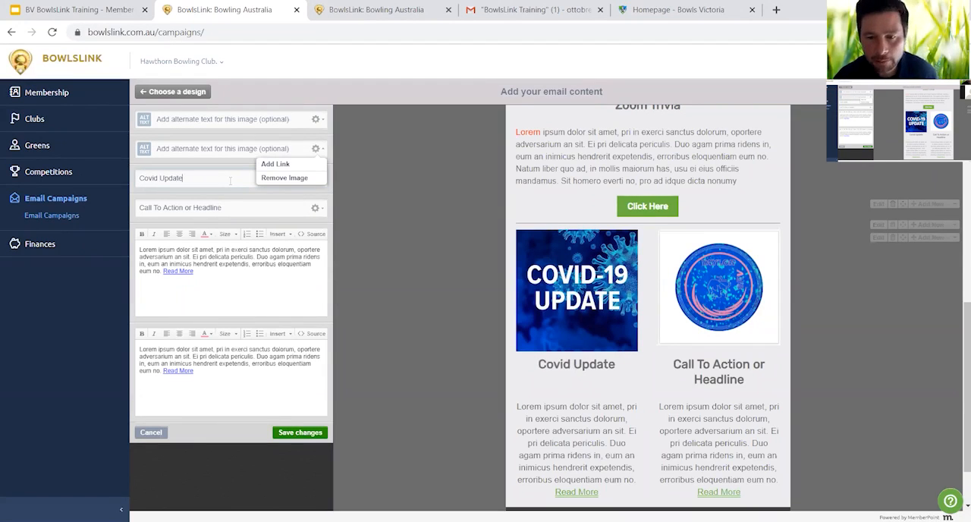
left_click_drag(141, 208, 233, 213)
type("Cl")
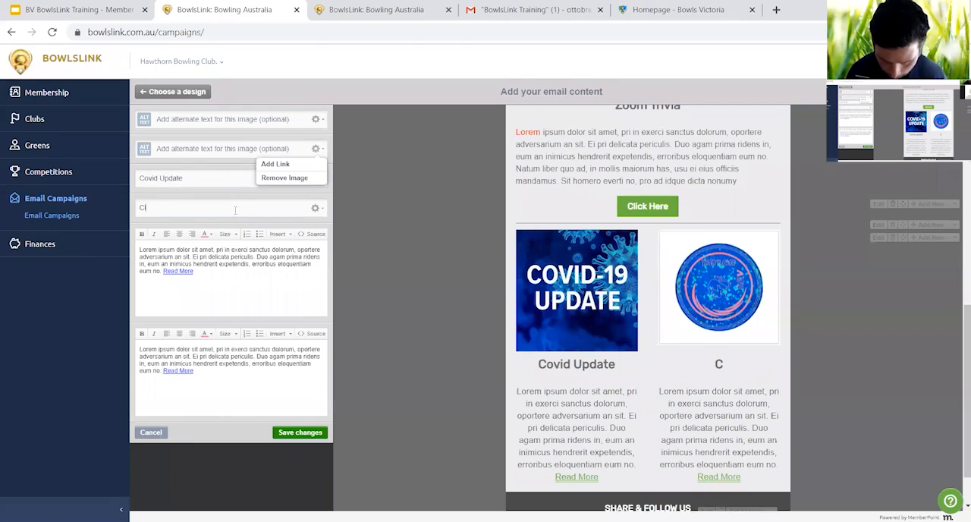
type("ub Bowls")
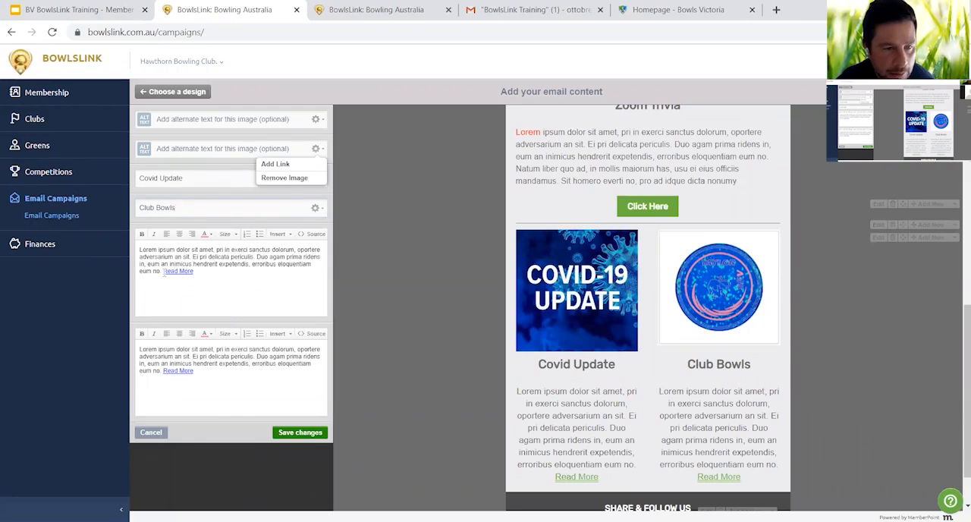
- Look at the insert options for the first article's Read More text and save the dual article's changes
left_click_drag(163, 273, 195, 273)
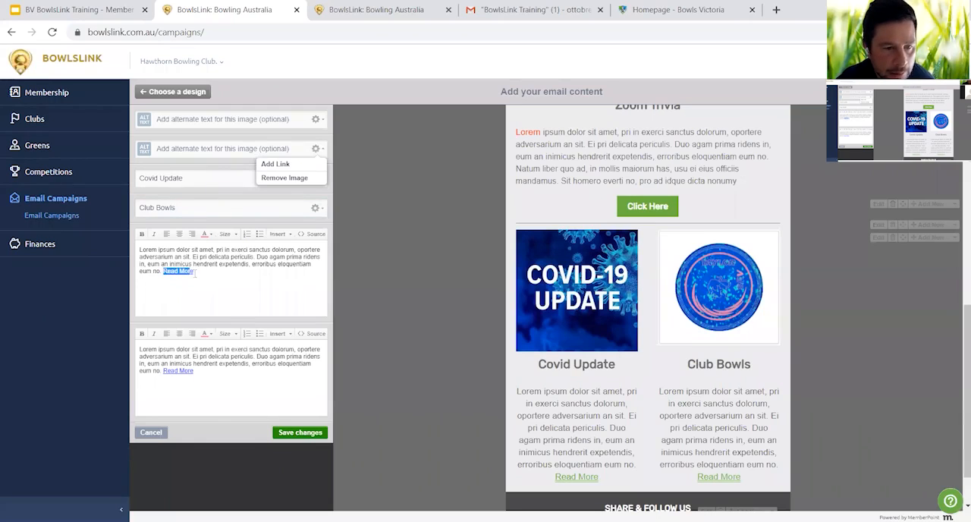
left_click(289, 237)
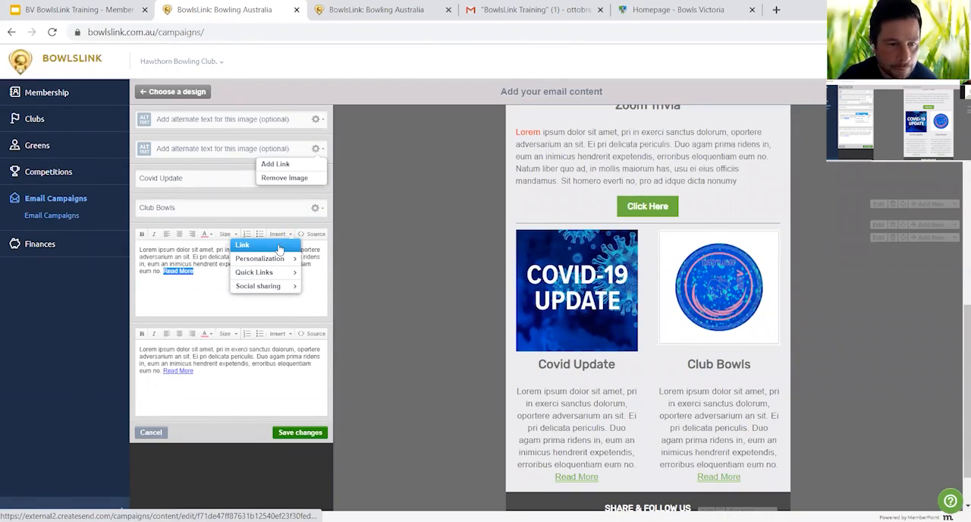
left_click(213, 277)
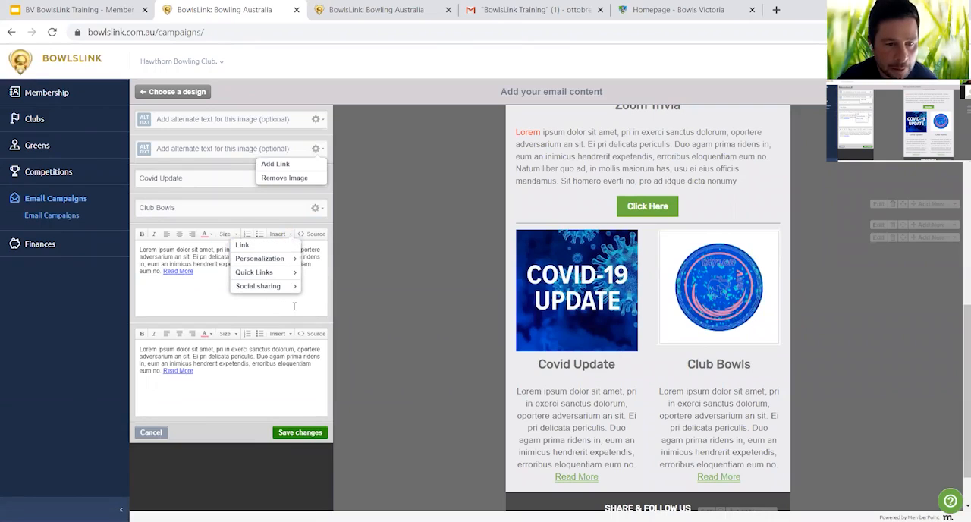
left_click(290, 238)
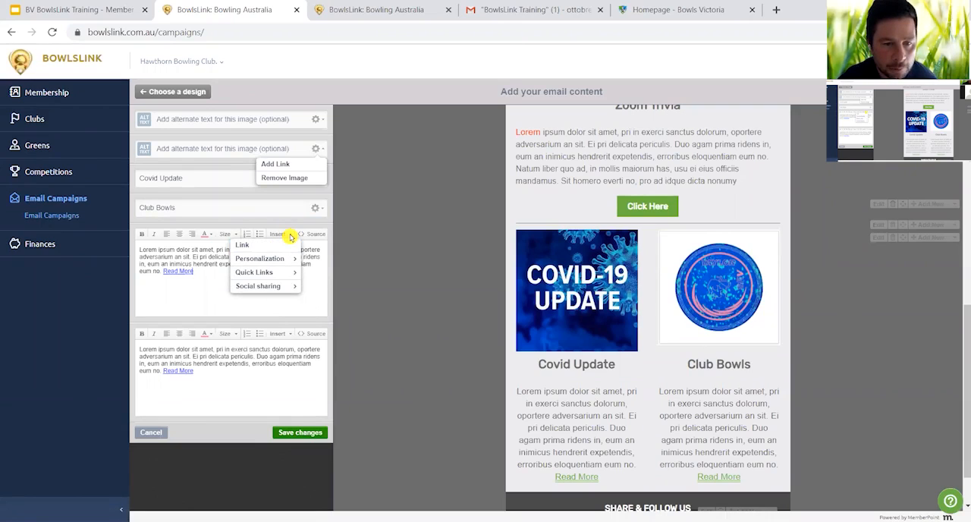
left_click(304, 434)
- Add an Article - Single block below the Covid Update and Club Bowls dual article
scroll(841, 425, "down", 1)
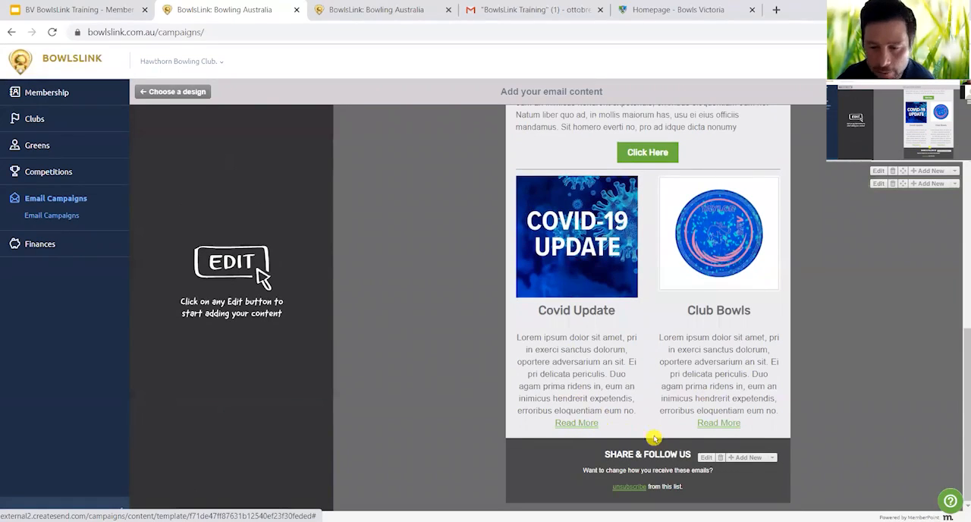
scroll(810, 425, "up", 3)
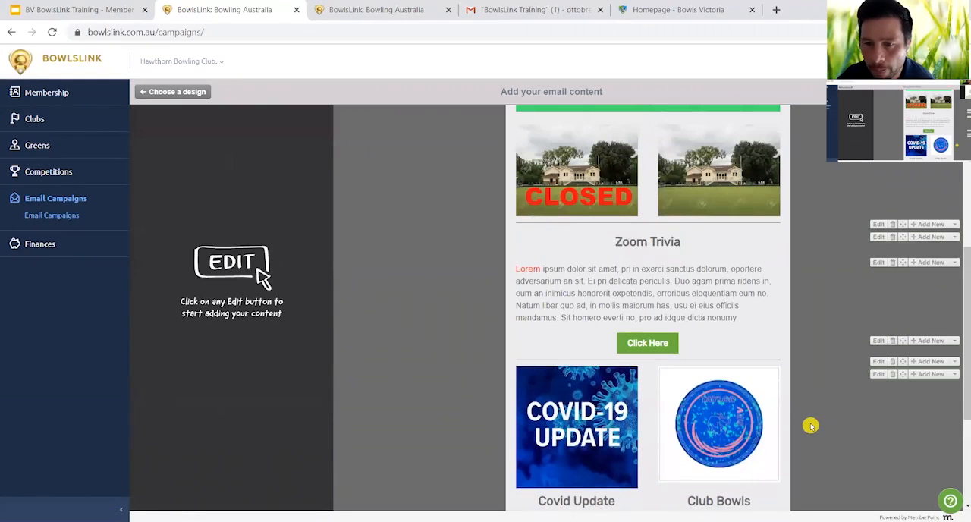
scroll(809, 425, "up", 2)
scroll(810, 425, "down", 5)
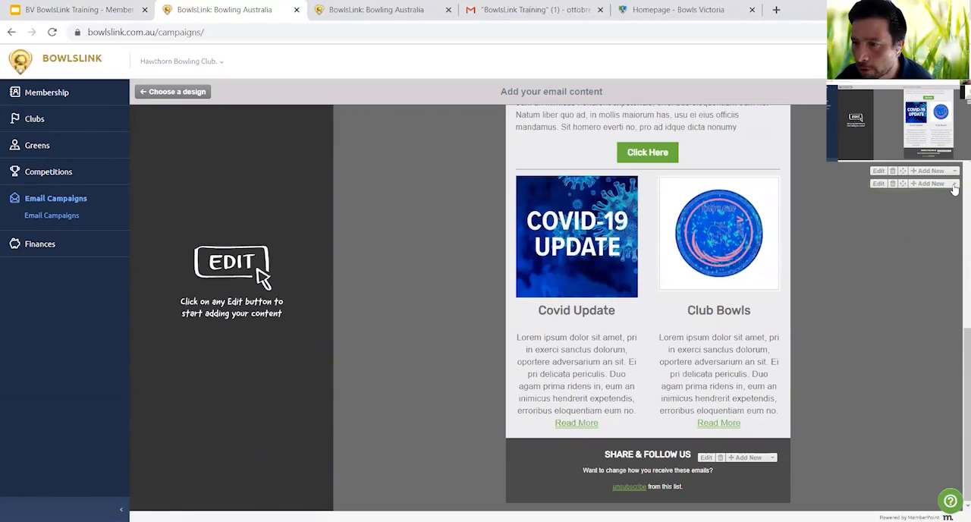
left_click(954, 185)
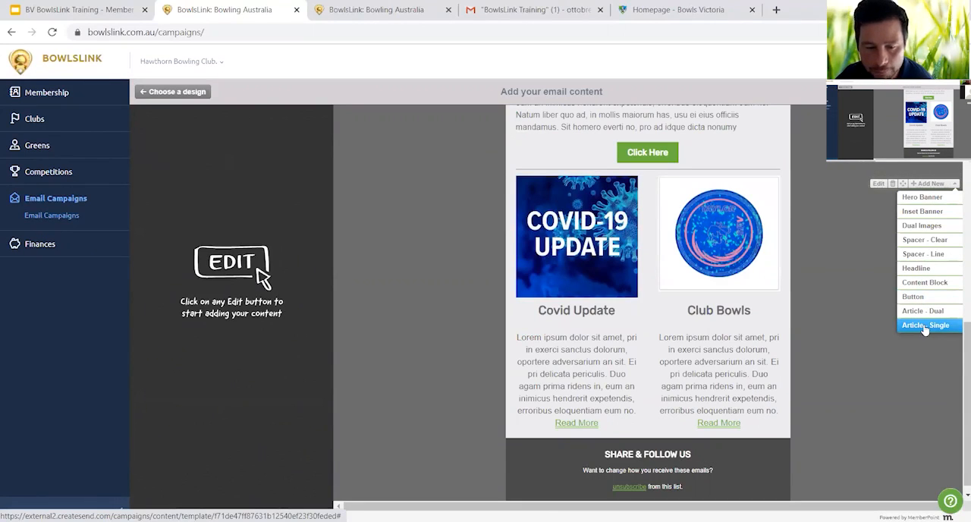
left_click(926, 327)
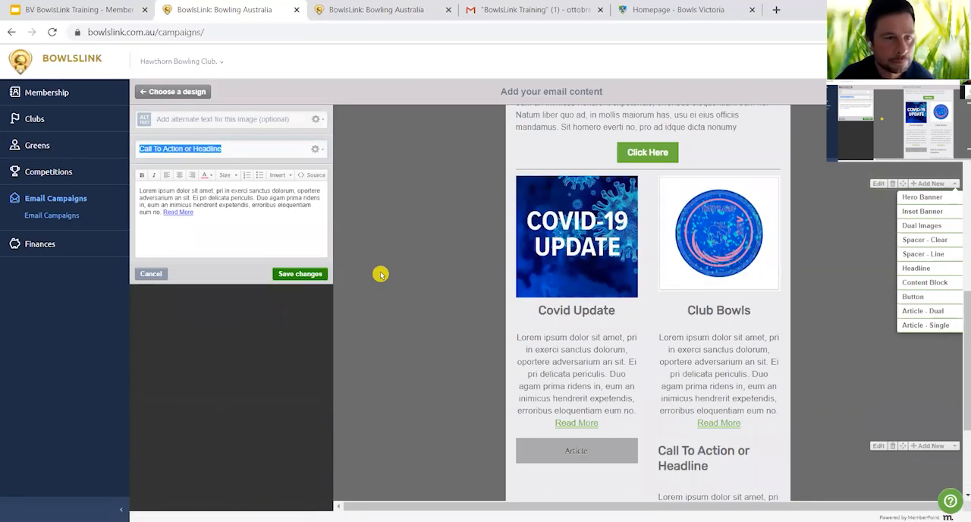
- Replace the single article's placeholder image with the RUOK picture from the BowlsLink Demo folder
scroll(817, 358, "down", 3)
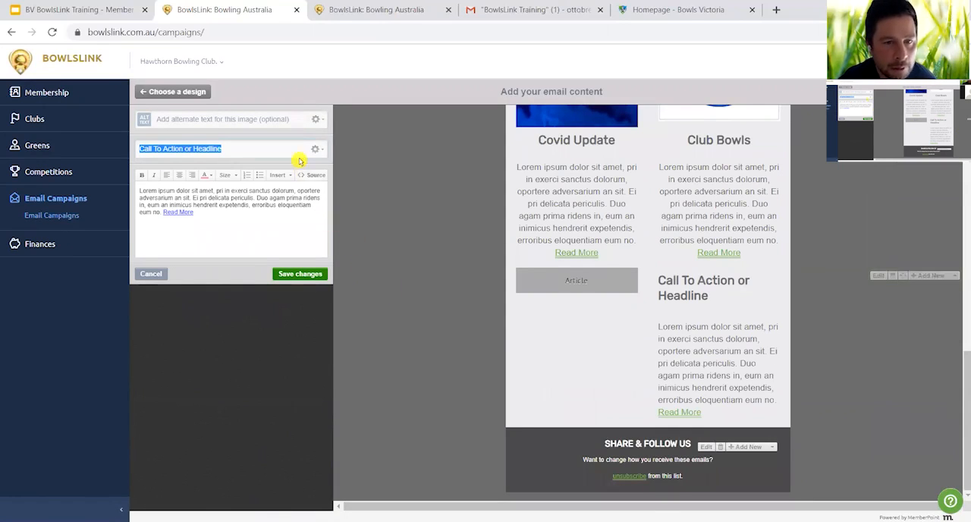
left_click(318, 122)
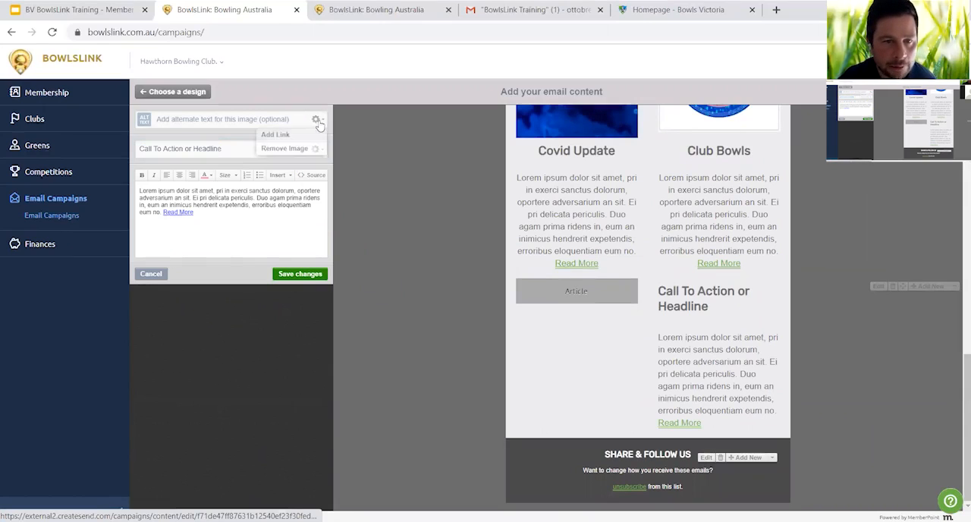
left_click(302, 144)
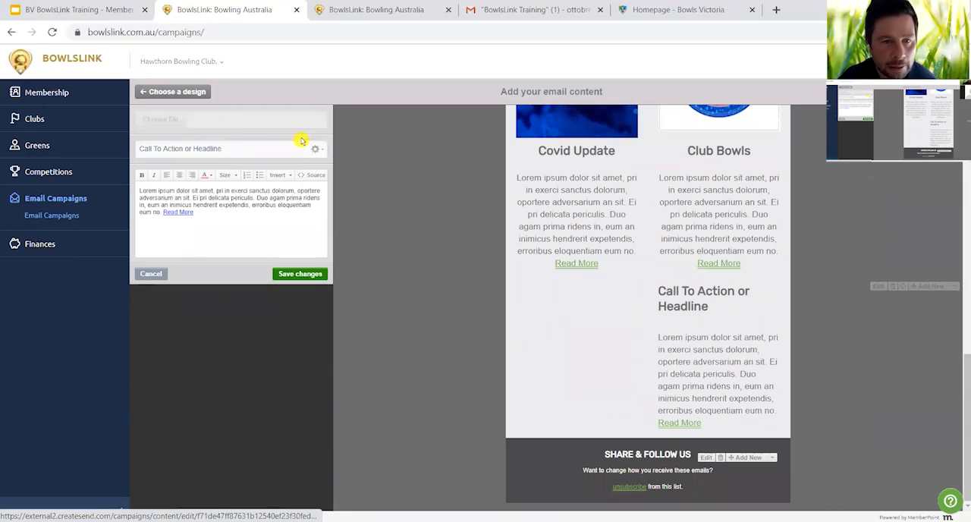
left_click(171, 121)
scroll(290, 235, "down", 5)
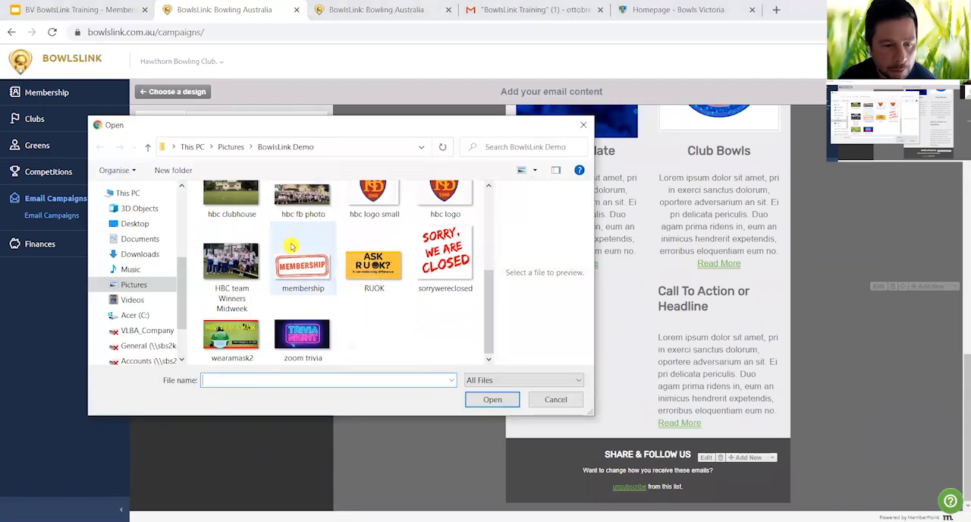
left_click(374, 267)
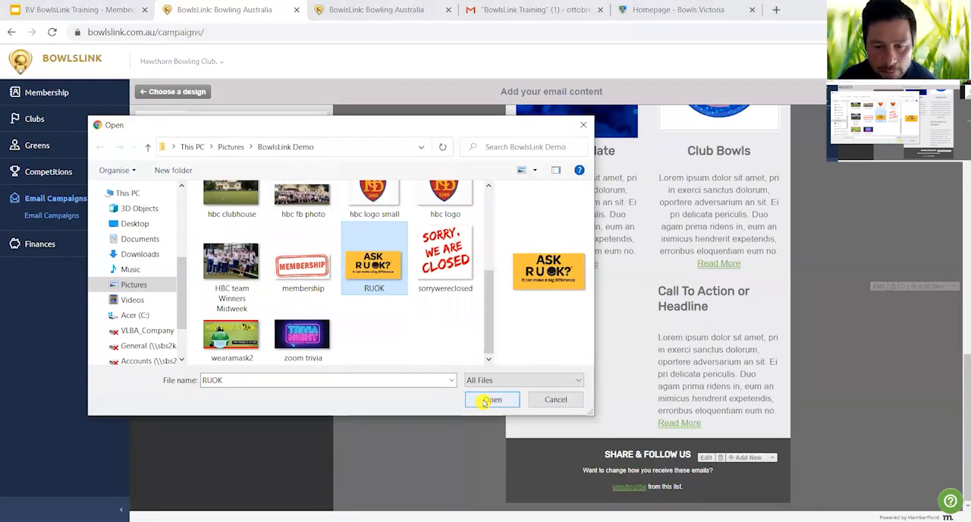
left_click(485, 400)
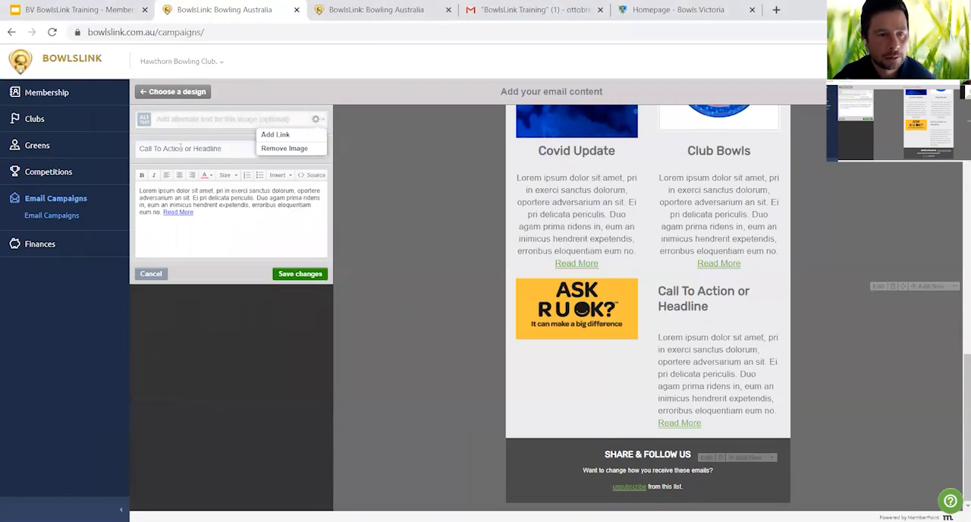
- Set the single article's headline to "RUOK? Day" and save the article's changes
double_click(179, 148)
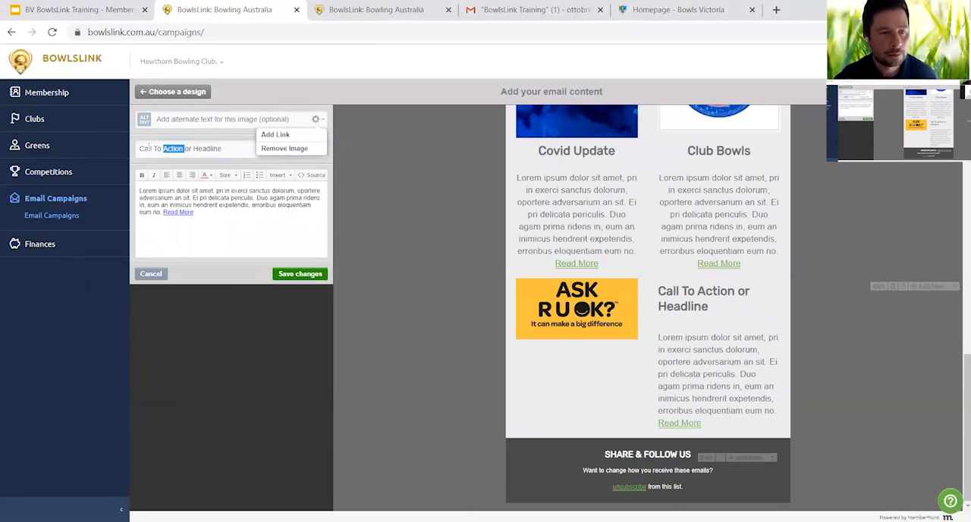
left_click_drag(138, 148, 229, 150)
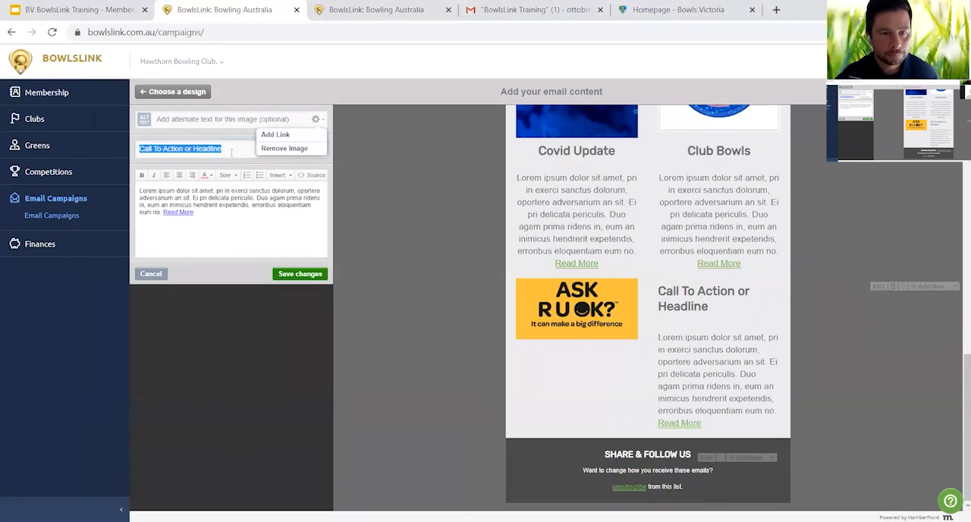
left_click(316, 119)
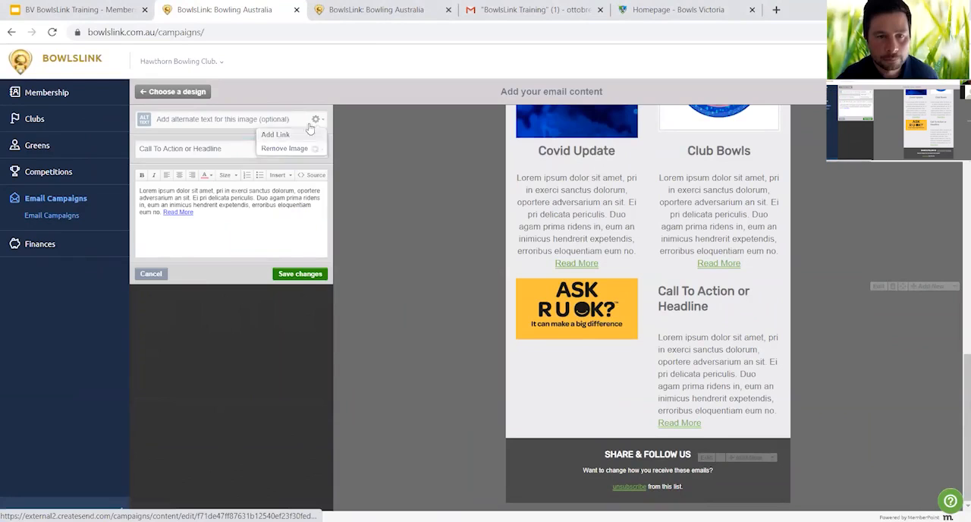
triple_click(140, 149)
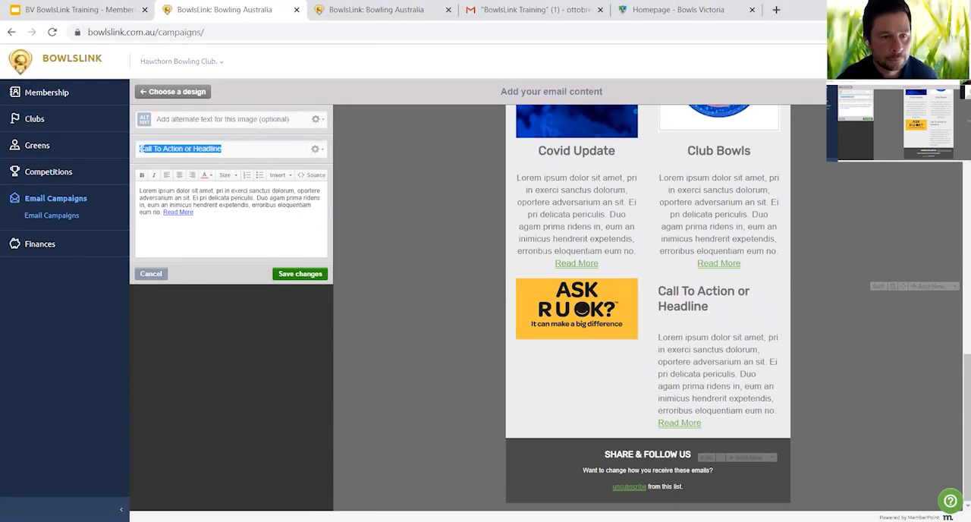
type("RU")
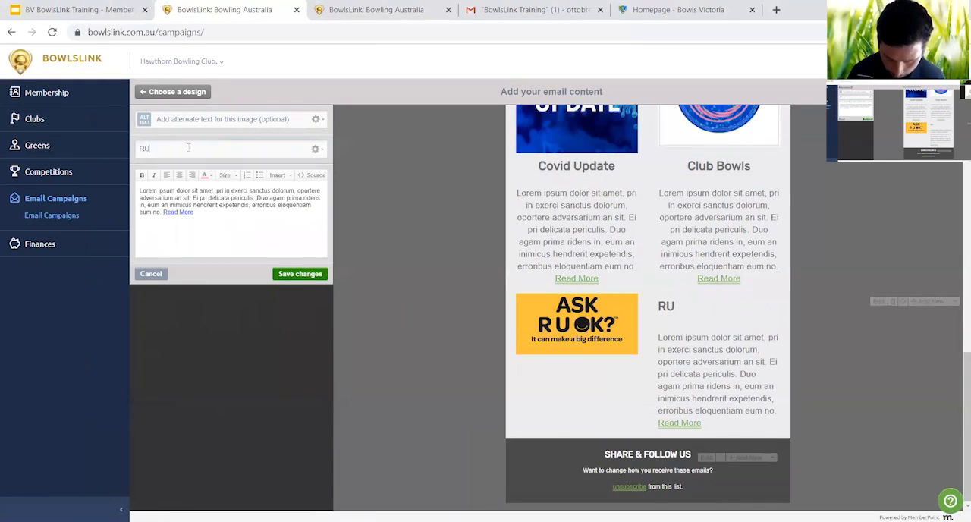
type("OK?")
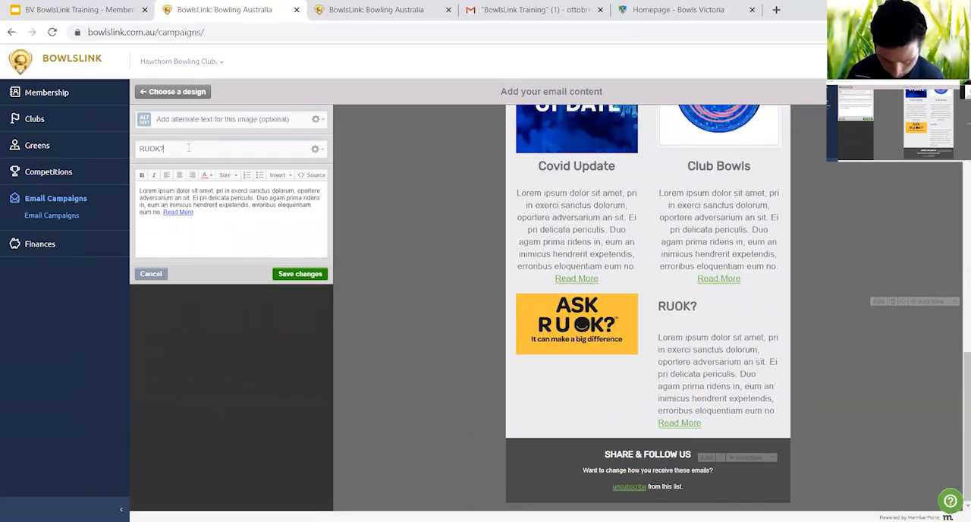
type(" Day")
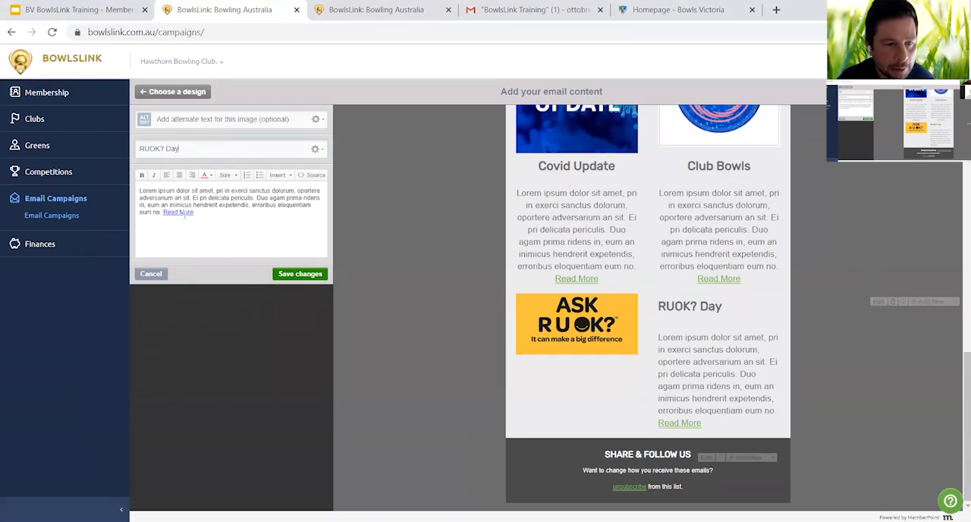
left_click(299, 279)
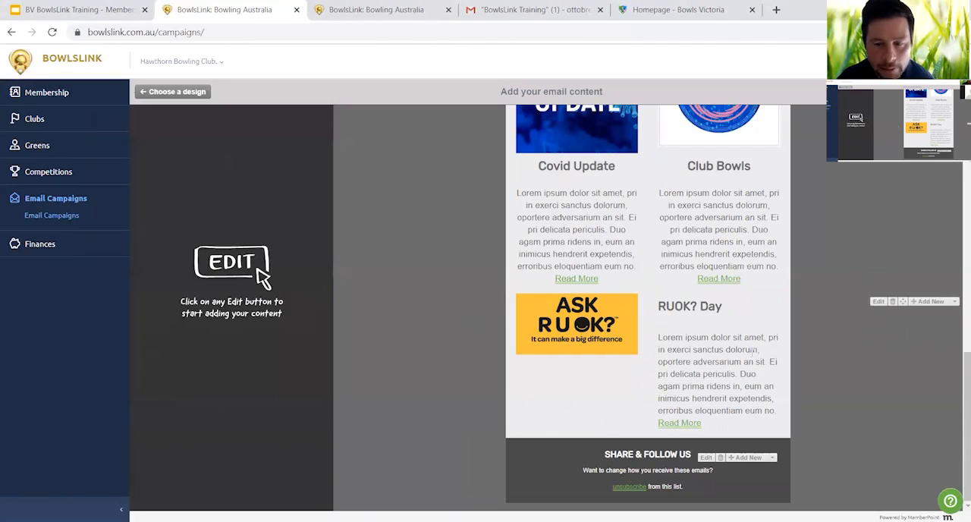
- Review the whole newsletter layout from the club logo and banners down to the Share & Follow Us footer
scroll(848, 362, "up", 8)
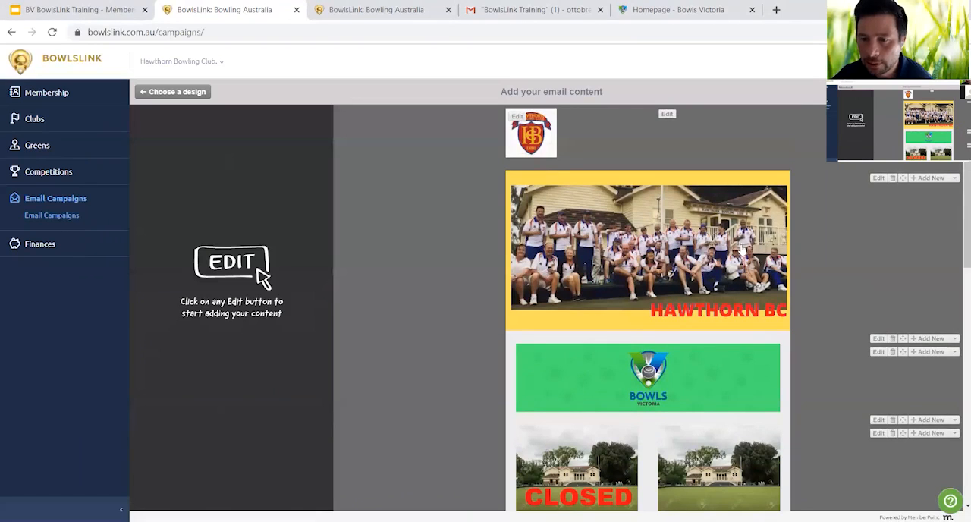
scroll(796, 285, "down", 3)
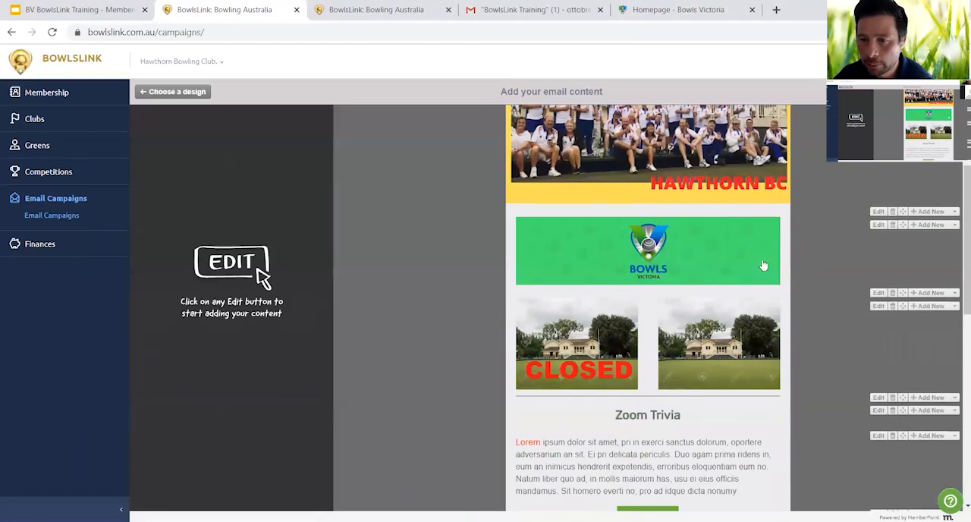
scroll(810, 314, "down", 1)
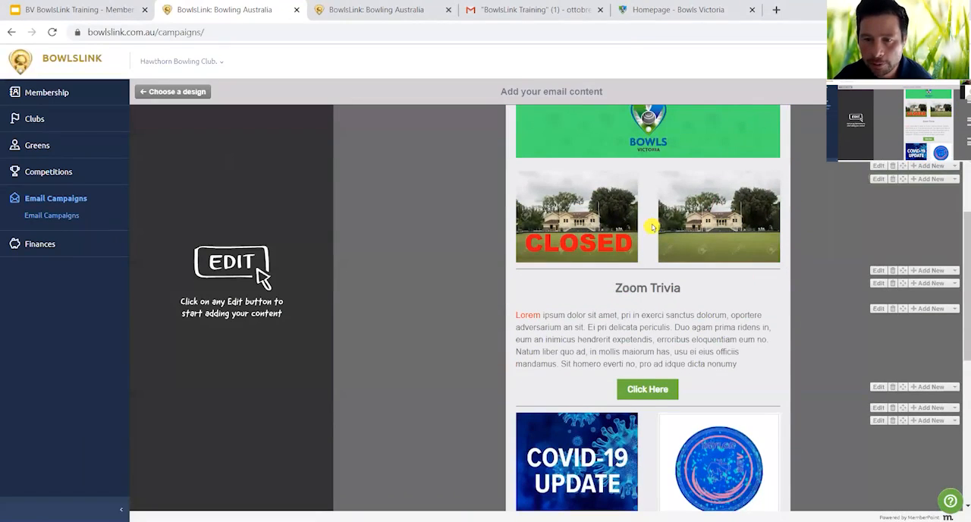
scroll(807, 314, "down", 1)
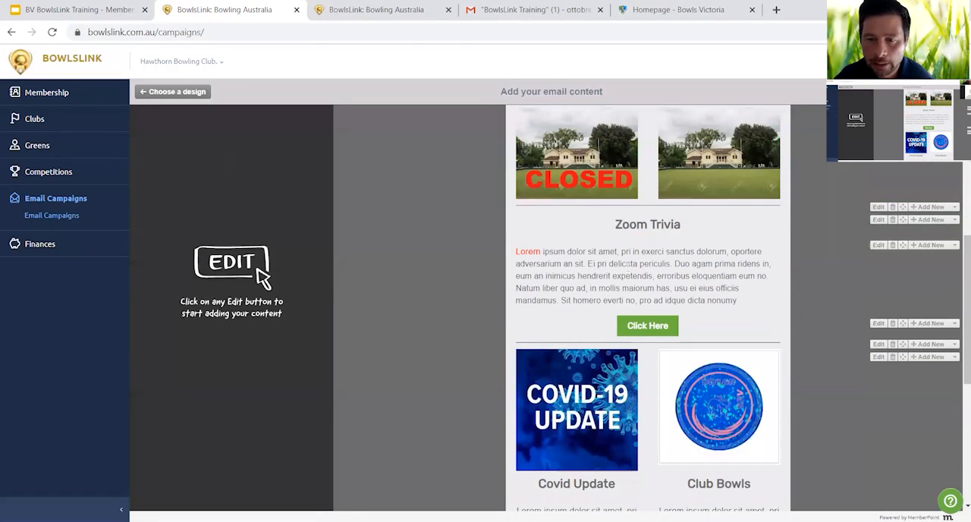
scroll(671, 282, "down", 2)
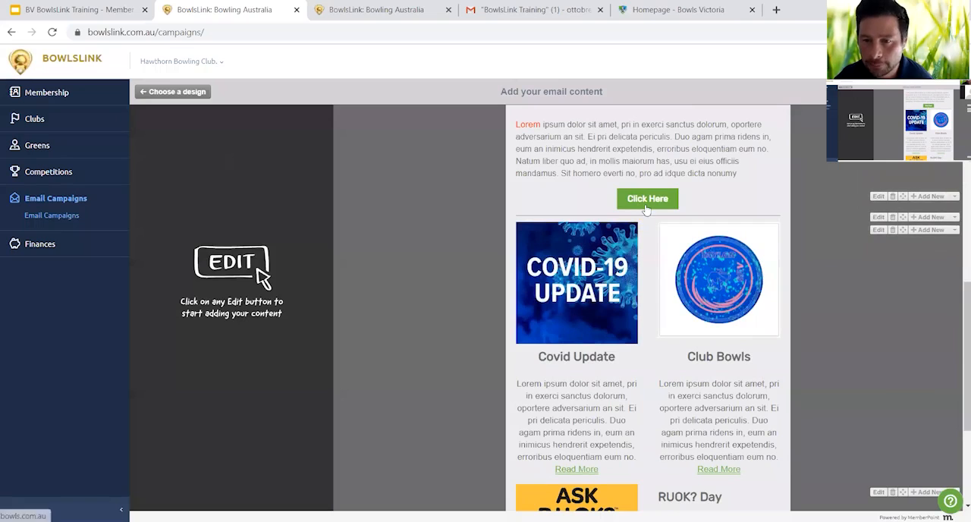
scroll(456, 241, "down", 2)
scroll(457, 240, "up", 1)
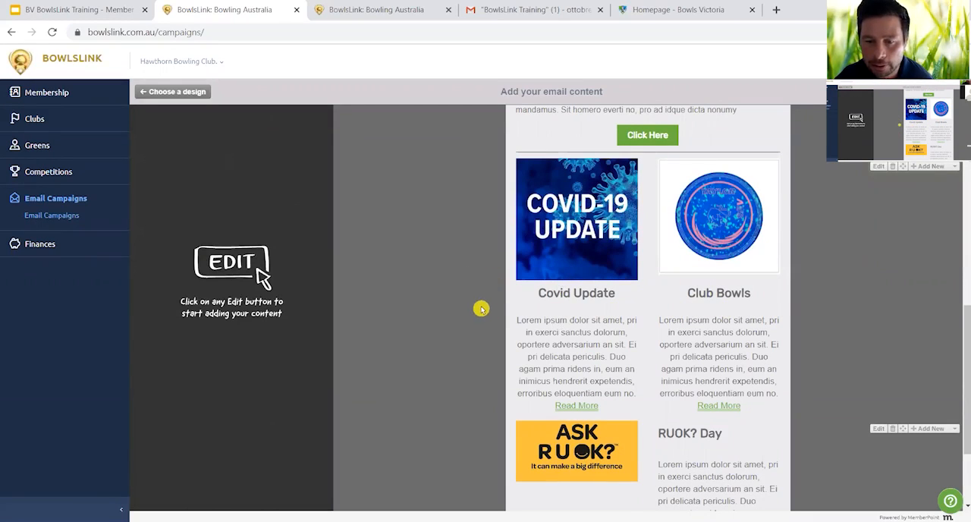
scroll(481, 308, "down", 2)
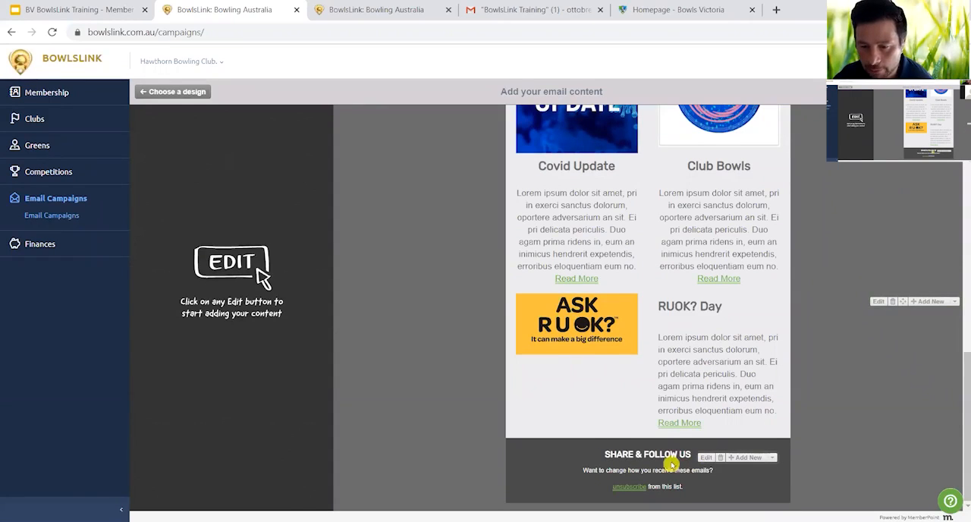
- Open the Share & Follow Us footer heading for editing, inspect its link and personalization options, and save it
left_click(705, 458)
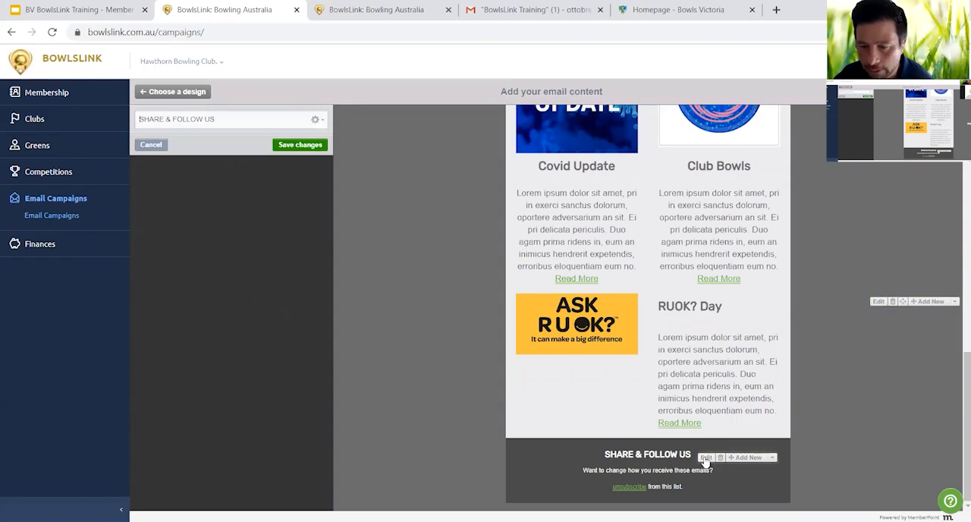
left_click(320, 122)
mouse_move(310, 152)
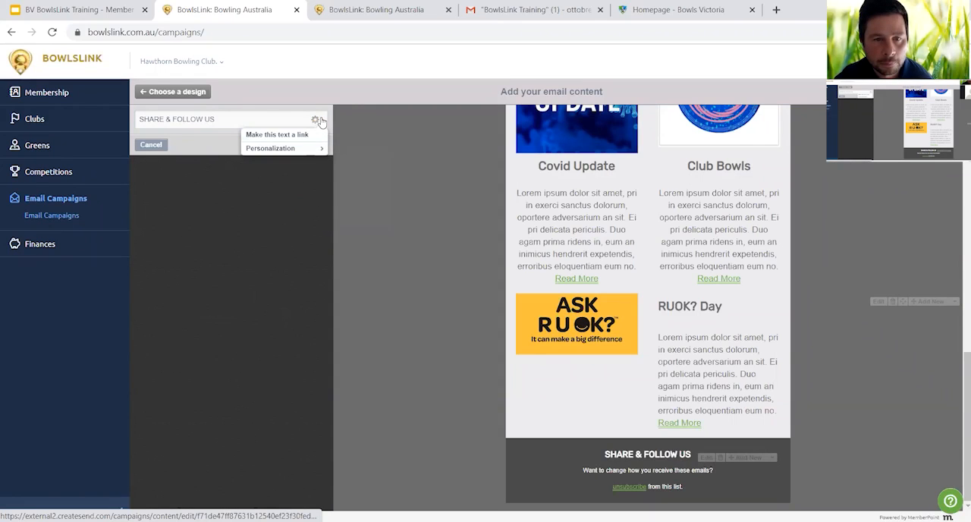
left_click(315, 120)
left_click(302, 145)
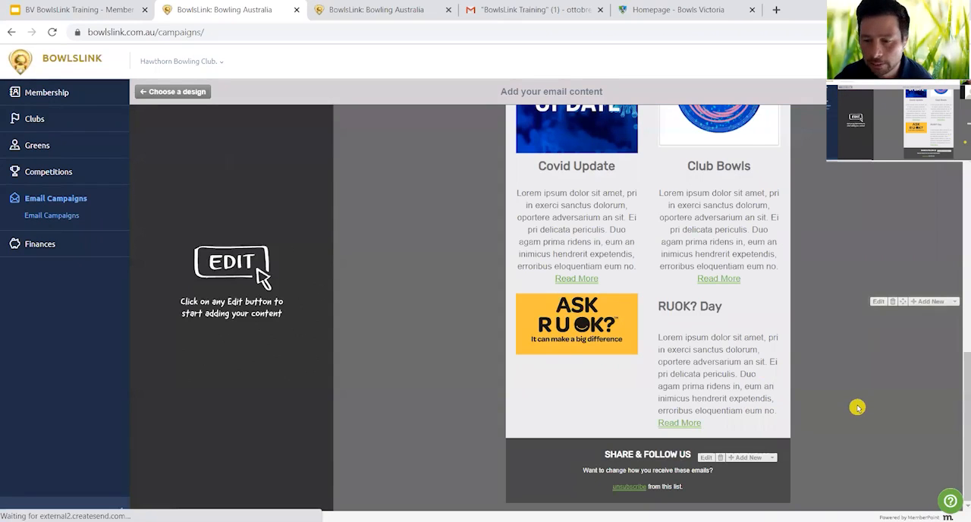
- Preview the newsletter email and examine its layout from the club logo and banners down to the footer
scroll(857, 408, "up", 10)
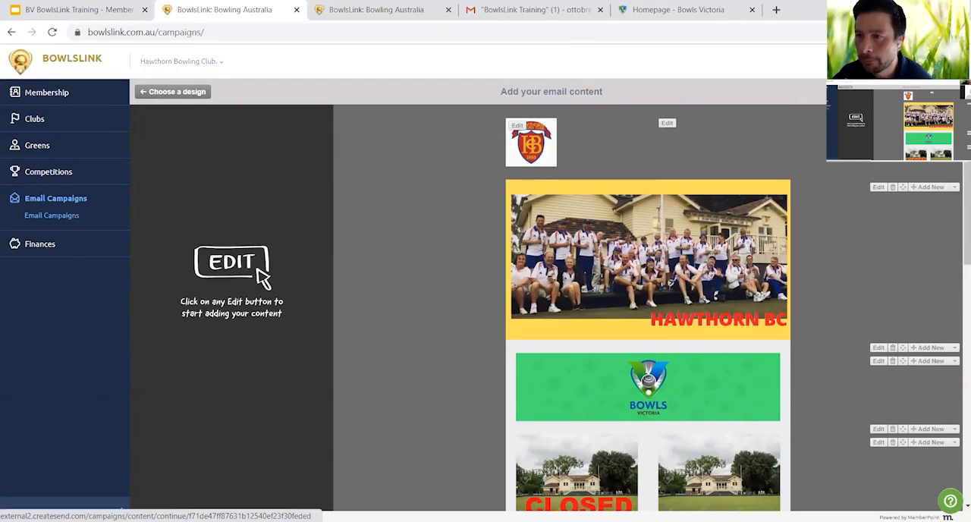
left_click(926, 92)
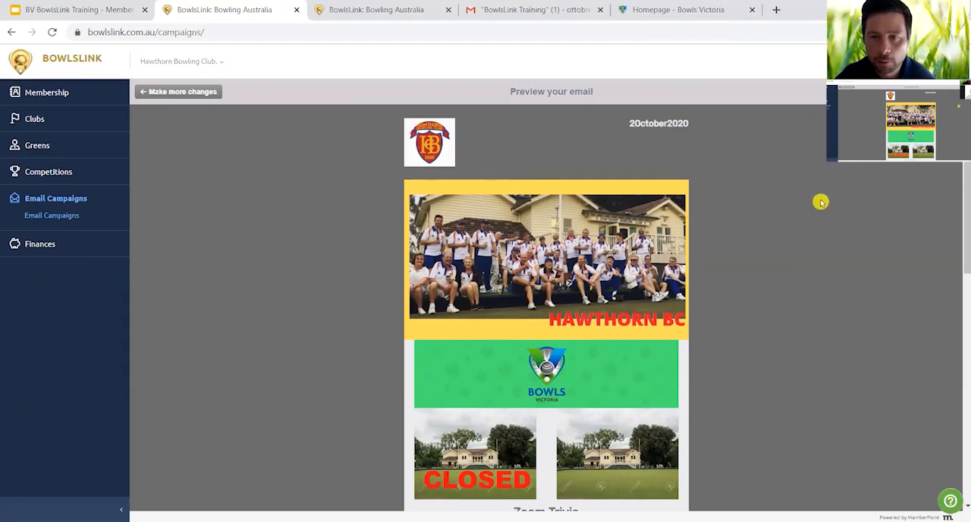
scroll(806, 248, "down", 1)
scroll(806, 249, "down", 1)
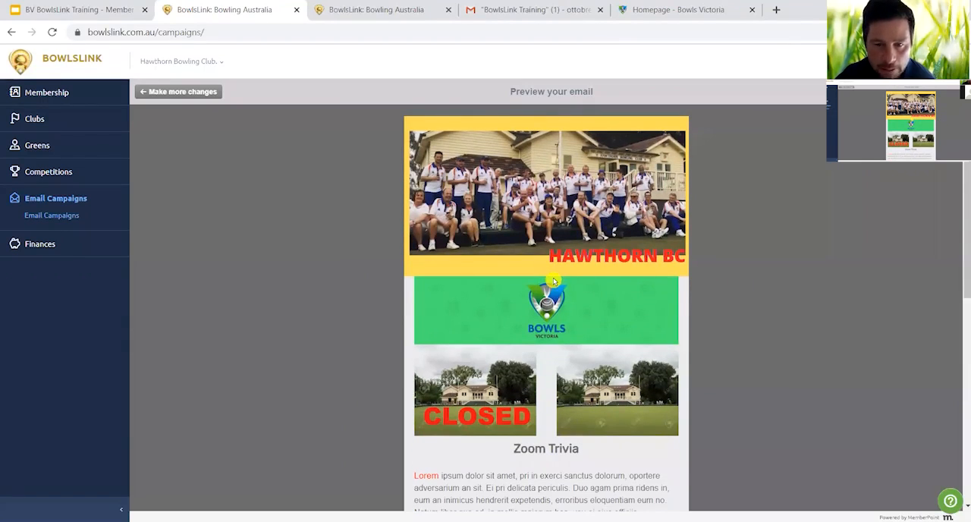
scroll(731, 304, "down", 4)
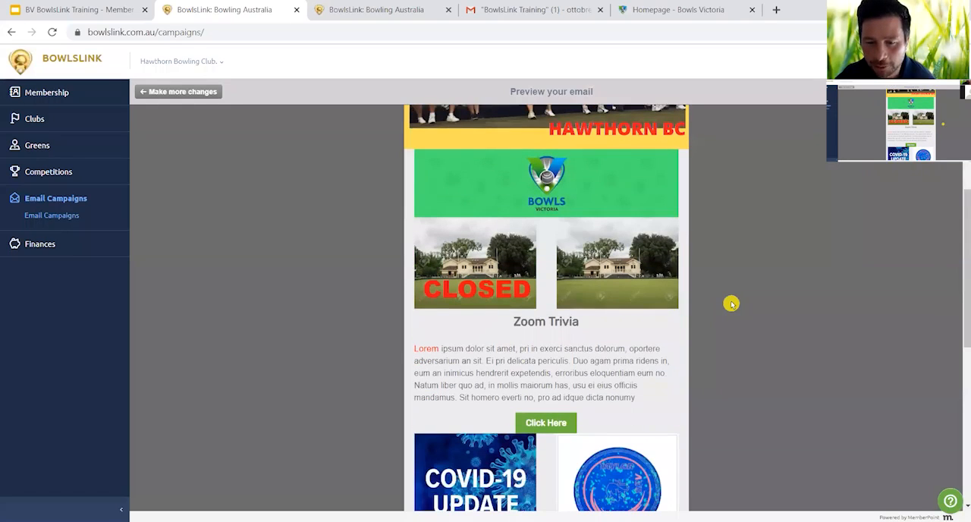
scroll(731, 303, "down", 2)
scroll(732, 303, "down", 4)
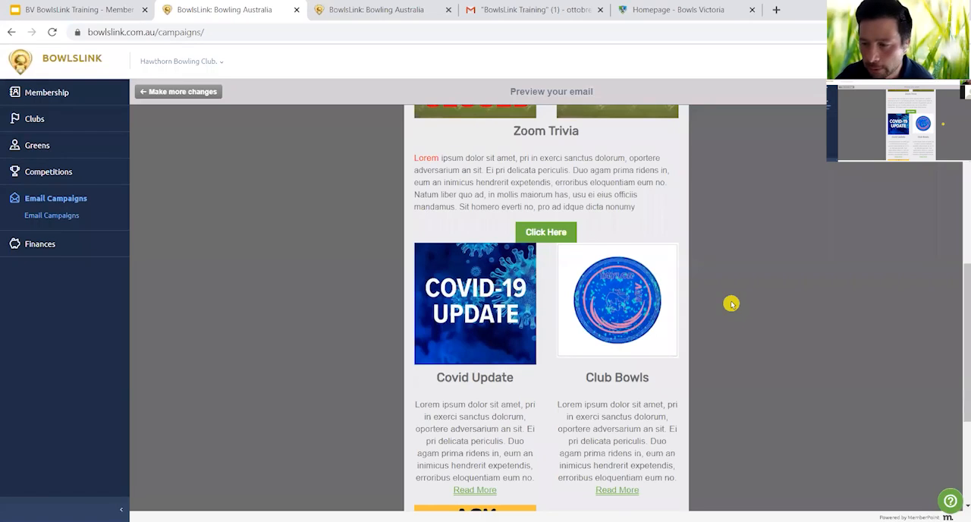
scroll(731, 304, "down", 2)
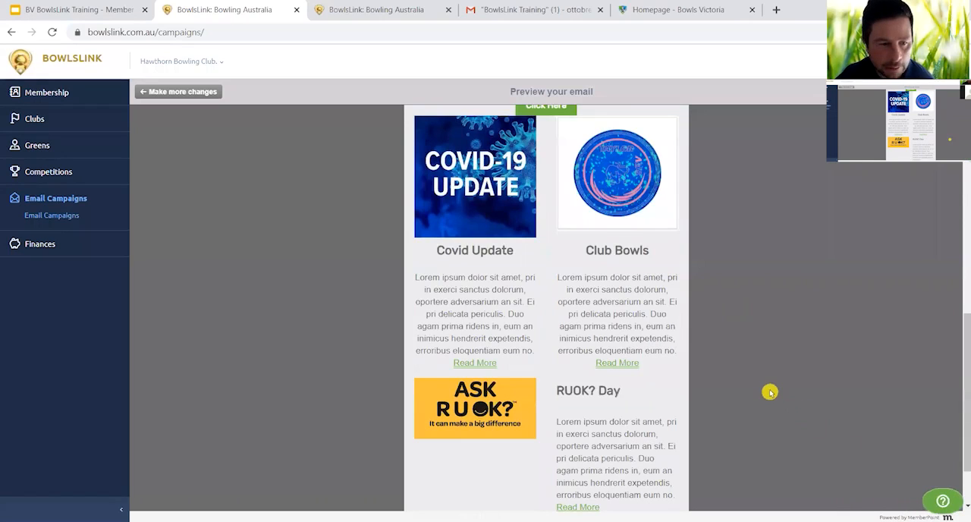
scroll(756, 383, "down", 1)
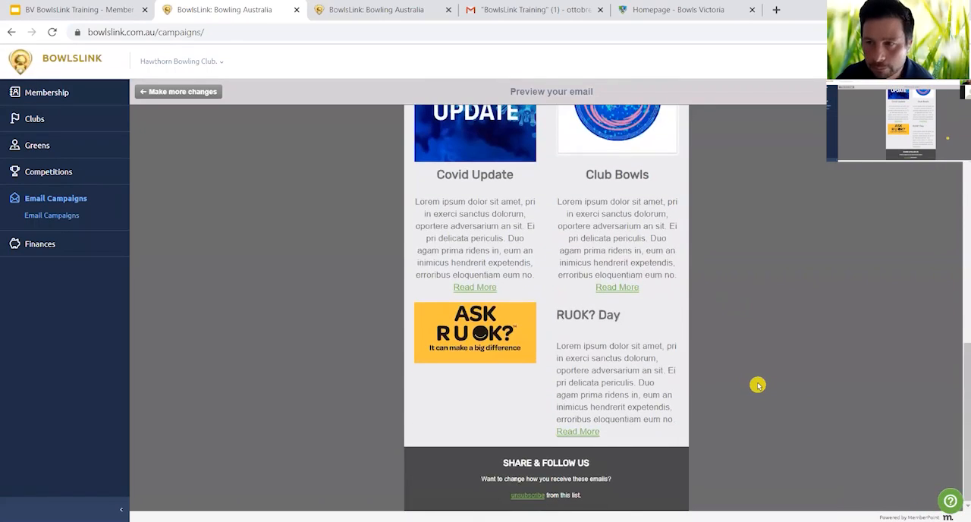
scroll(756, 385, "up", 8)
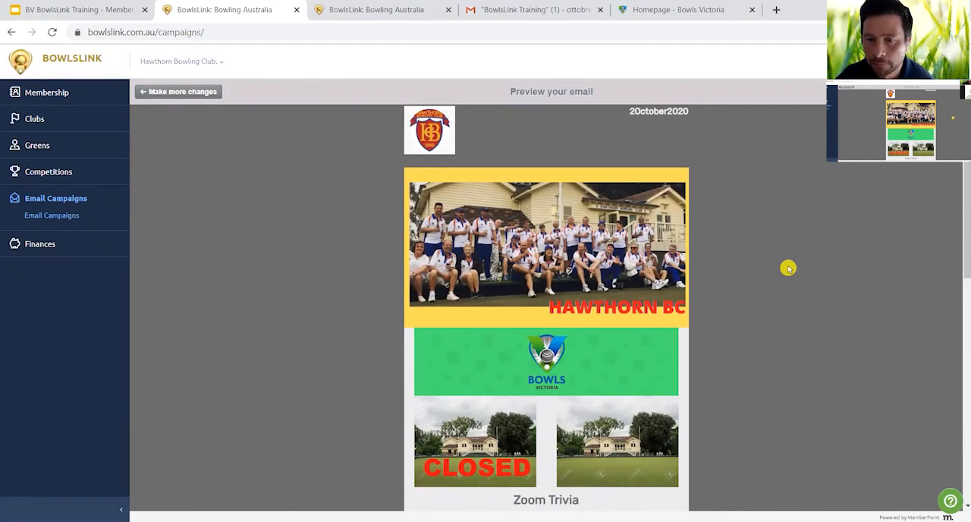
scroll(788, 267, "down", 3)
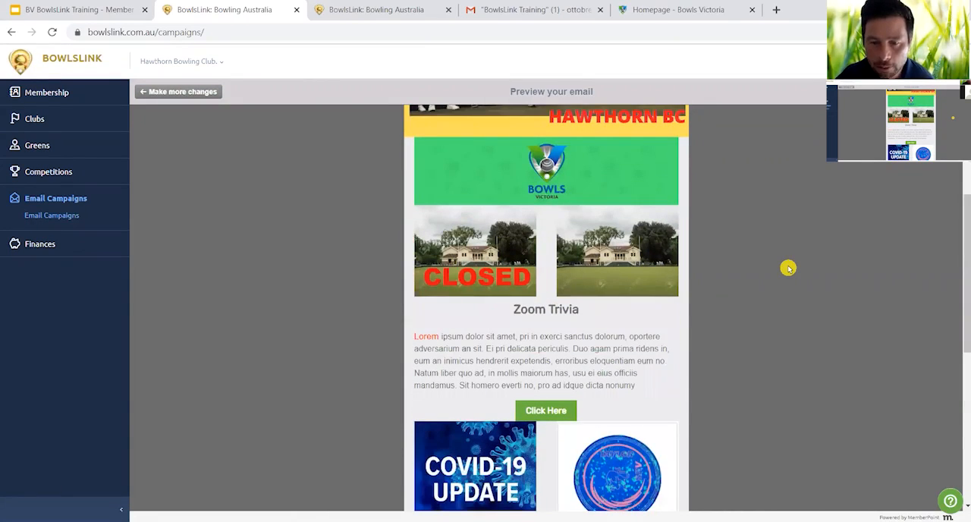
scroll(787, 266, "up", 3)
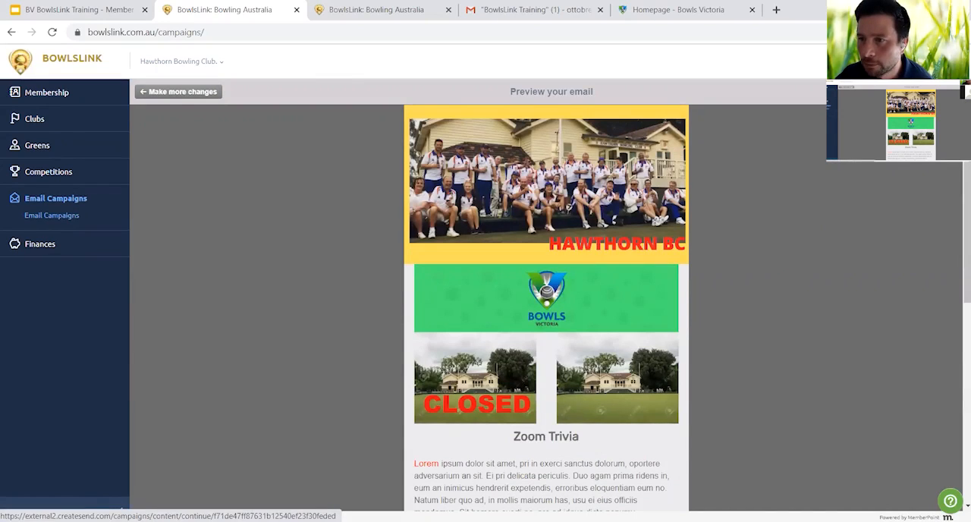
- Choose the Email Campaign Channel: All Members list as the campaign's recipients and continue to the campaign snapshot
left_click(931, 92)
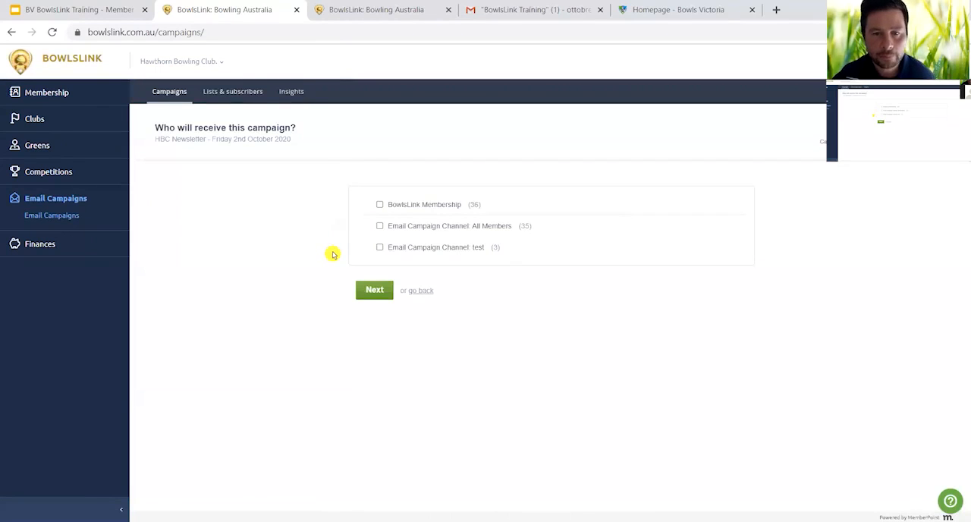
left_click(379, 226)
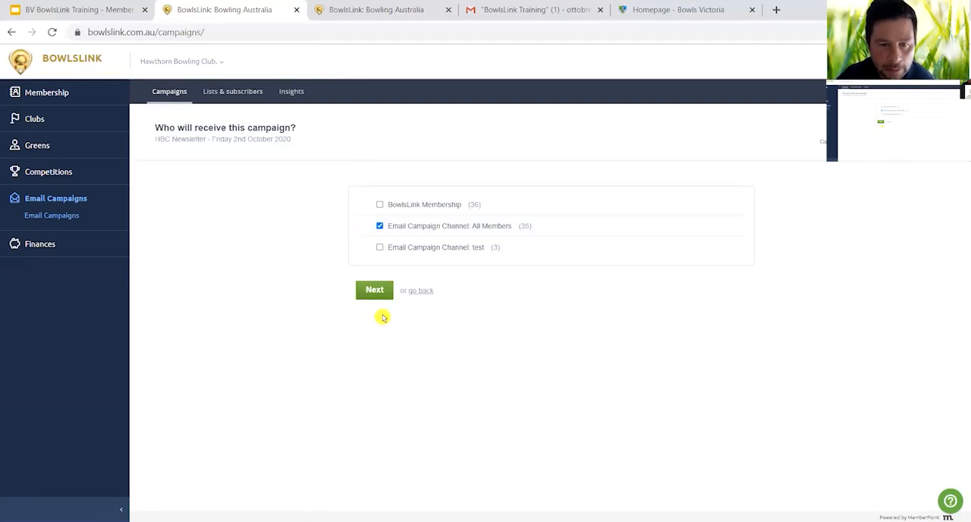
left_click(375, 290)
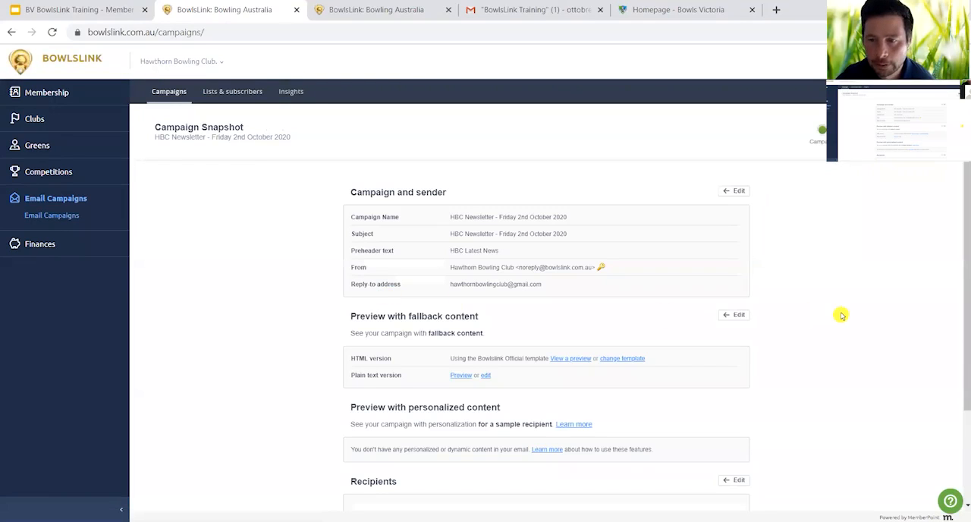
- Send a quick test of the campaign from its snapshot to the recently used test email address
scroll(840, 315, "down", 3)
scroll(840, 315, "up", 3)
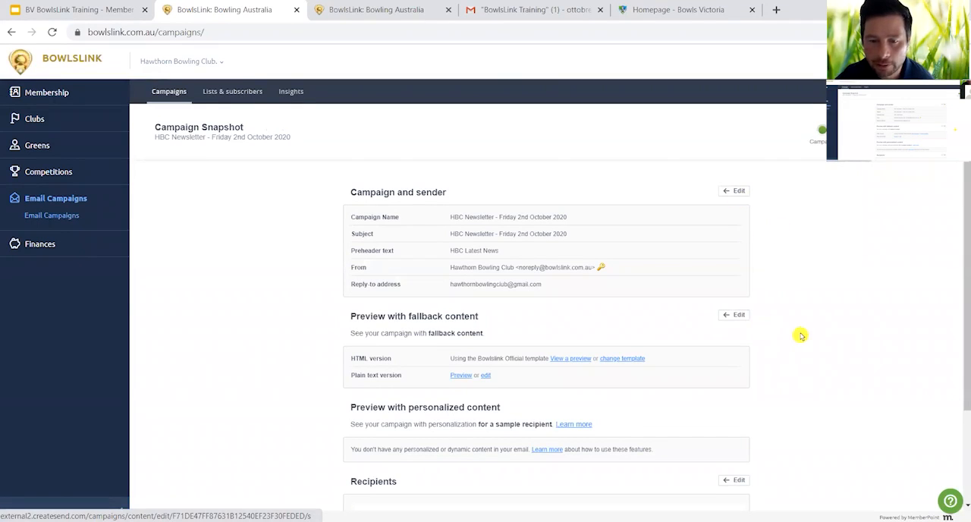
scroll(801, 335, "down", 3)
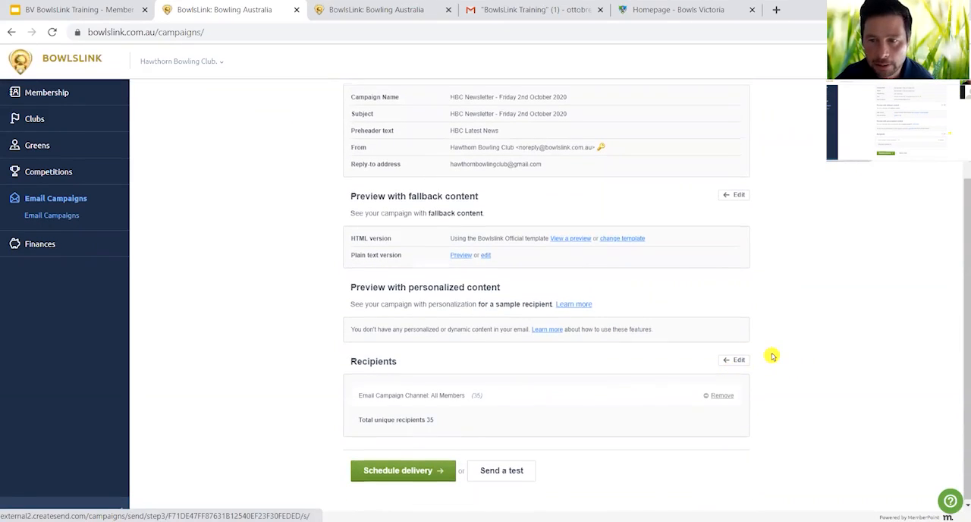
scroll(769, 334, "up", 3)
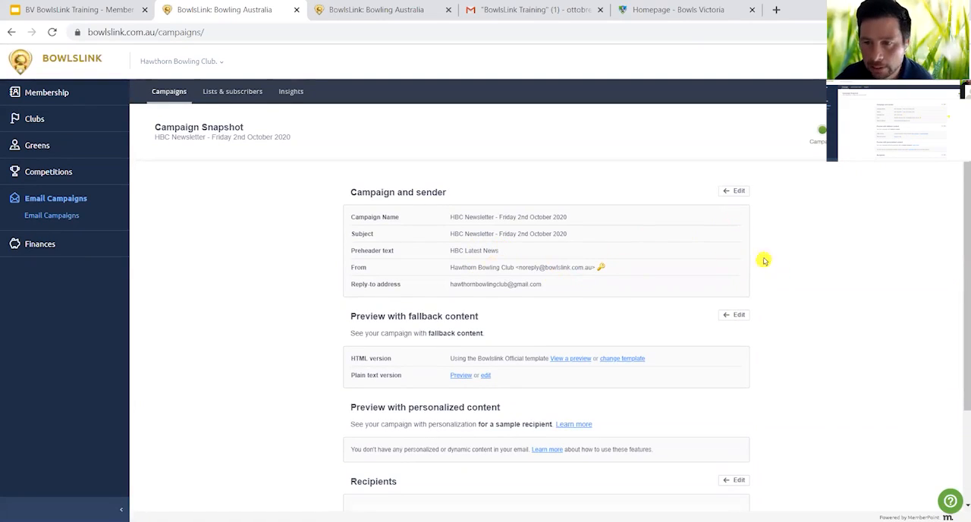
scroll(803, 308, "down", 3)
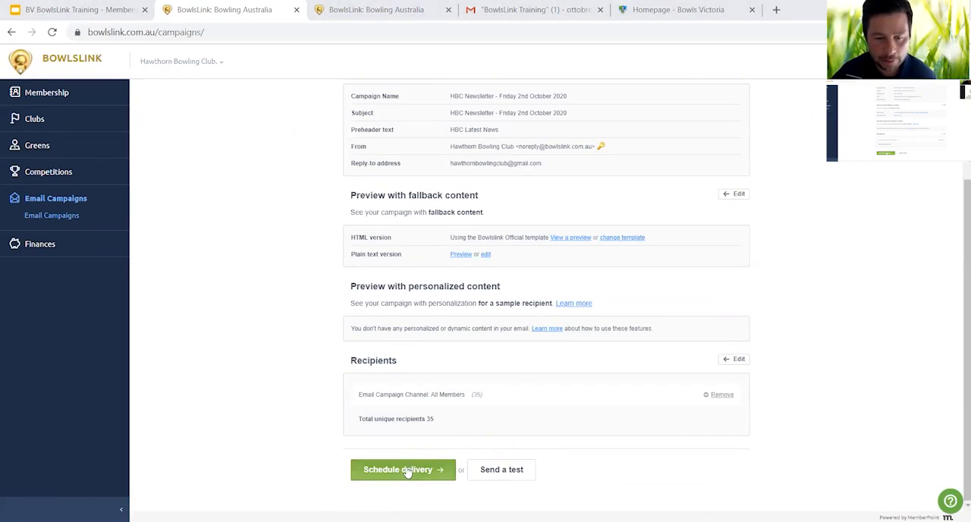
left_click(510, 476)
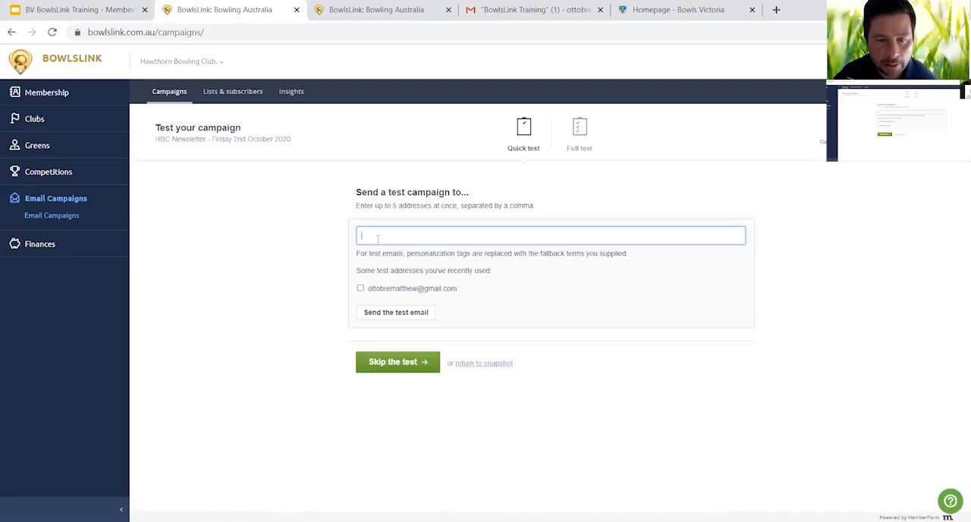
left_click(361, 288)
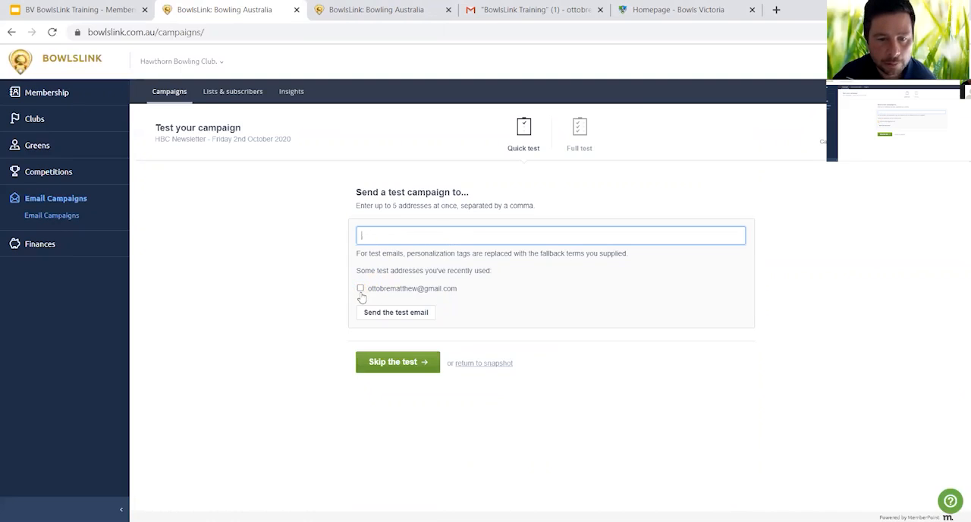
left_click(360, 289)
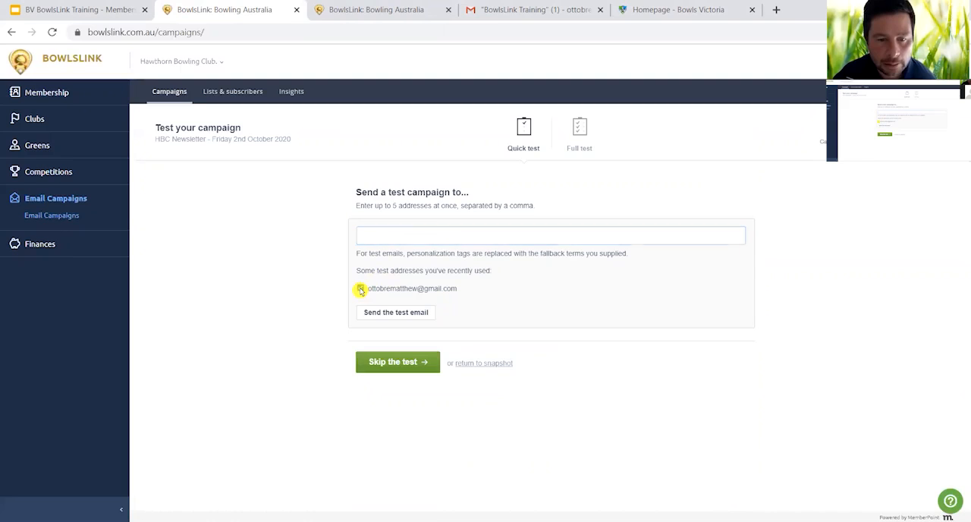
left_click(398, 318)
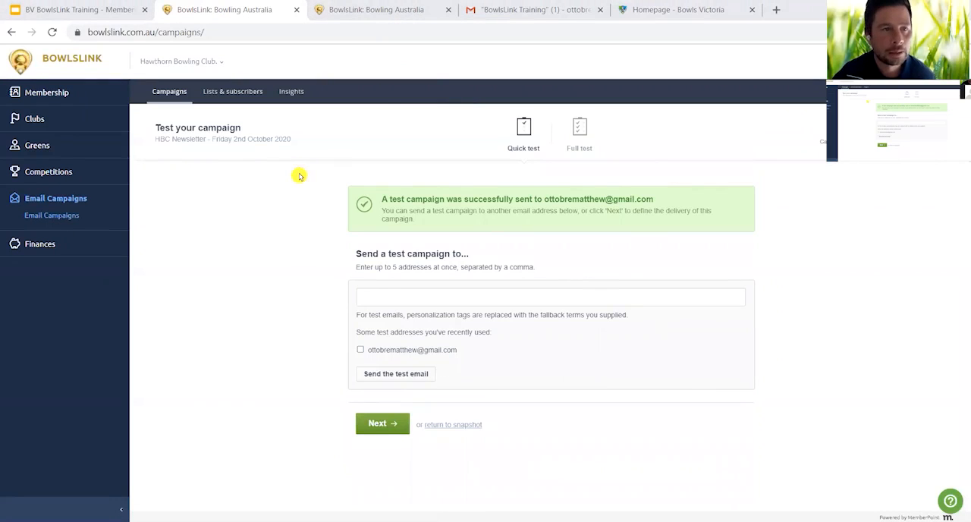
- Switch to Gmail, open the "BowlsLink Test - Preview" email and examine how the newsletter appears from logo to footer
left_click(519, 12)
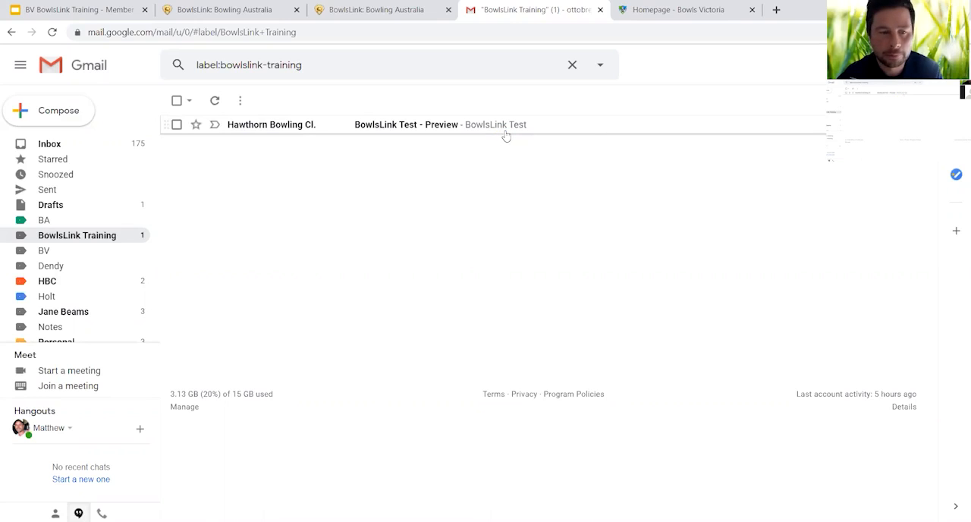
left_click(429, 125)
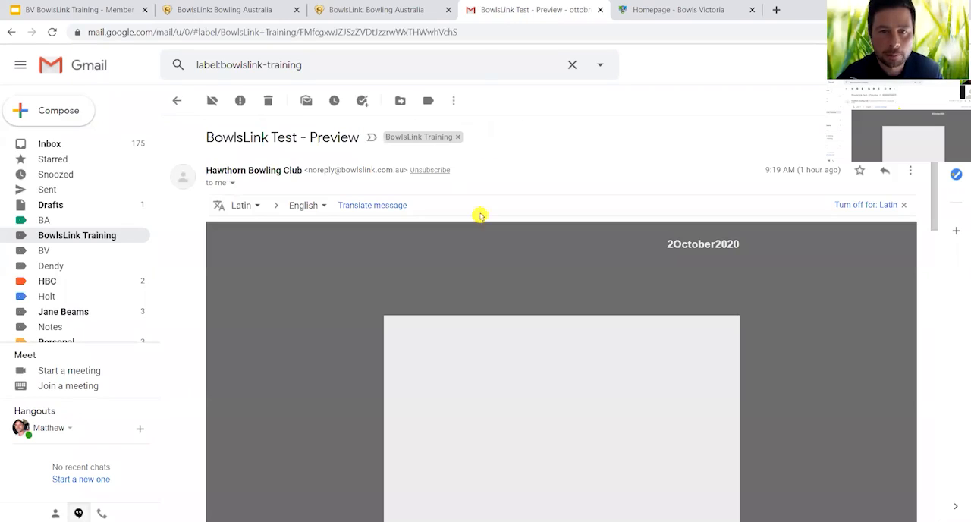
scroll(811, 408, "down", 3)
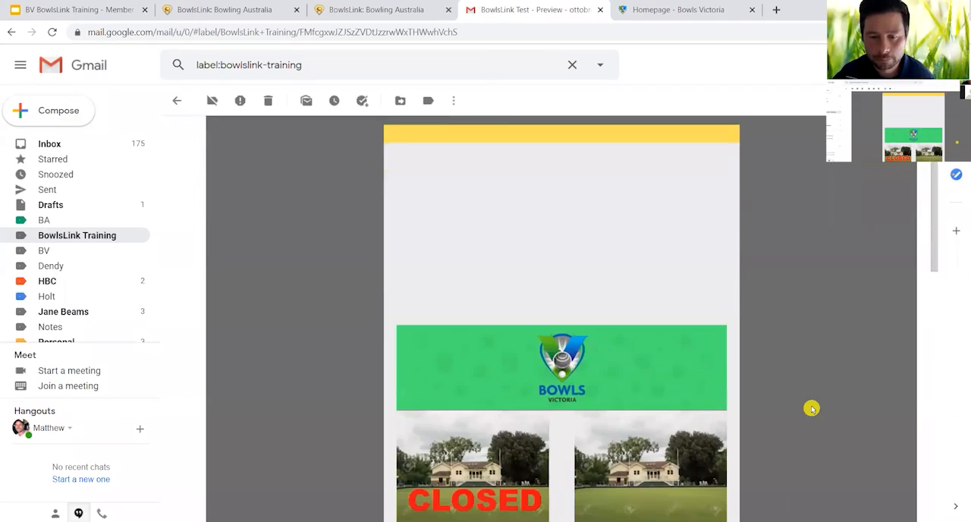
scroll(812, 408, "down", 2)
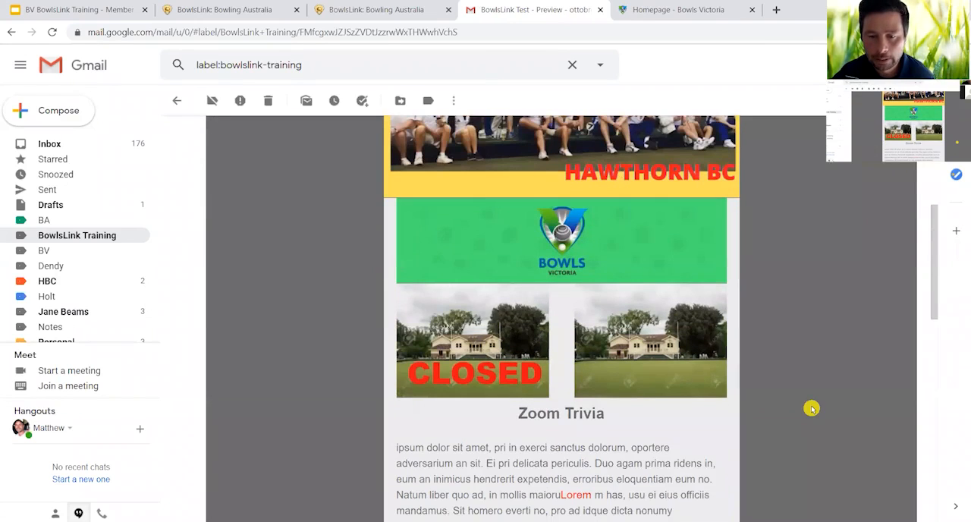
scroll(811, 408, "up", 2)
scroll(811, 408, "up", 2)
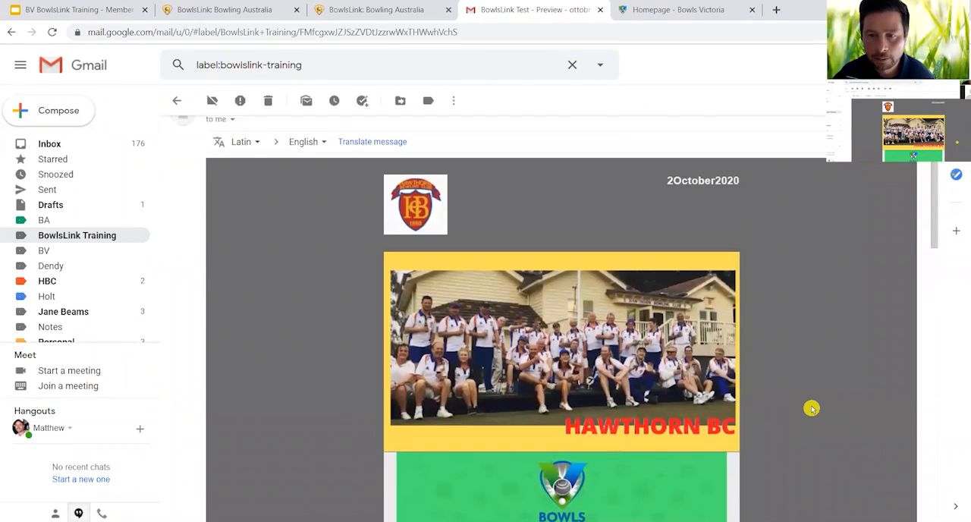
scroll(812, 408, "down", 3)
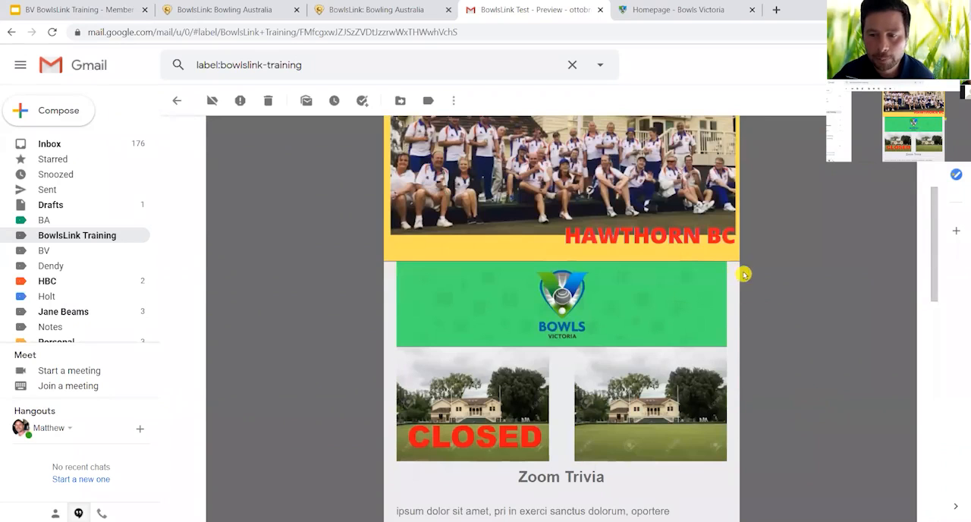
scroll(770, 347, "down", 5)
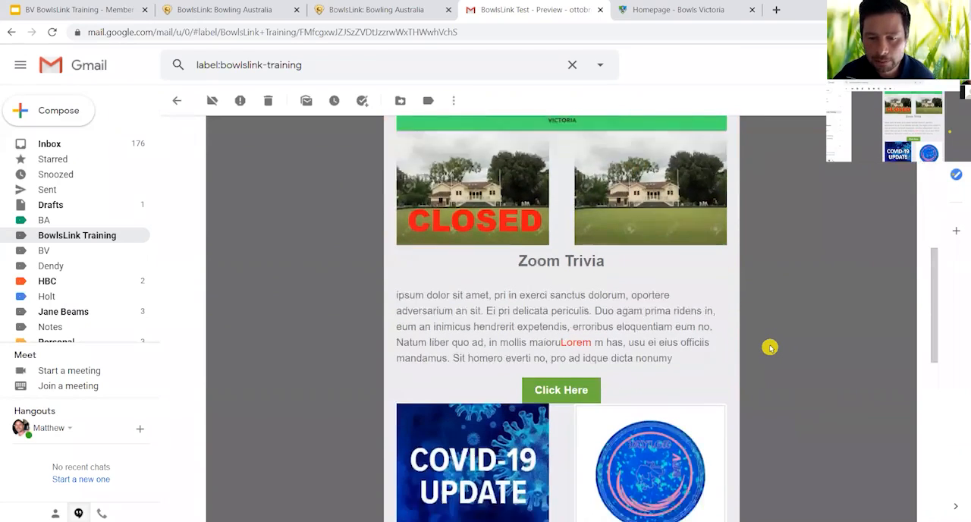
scroll(770, 347, "down", 5)
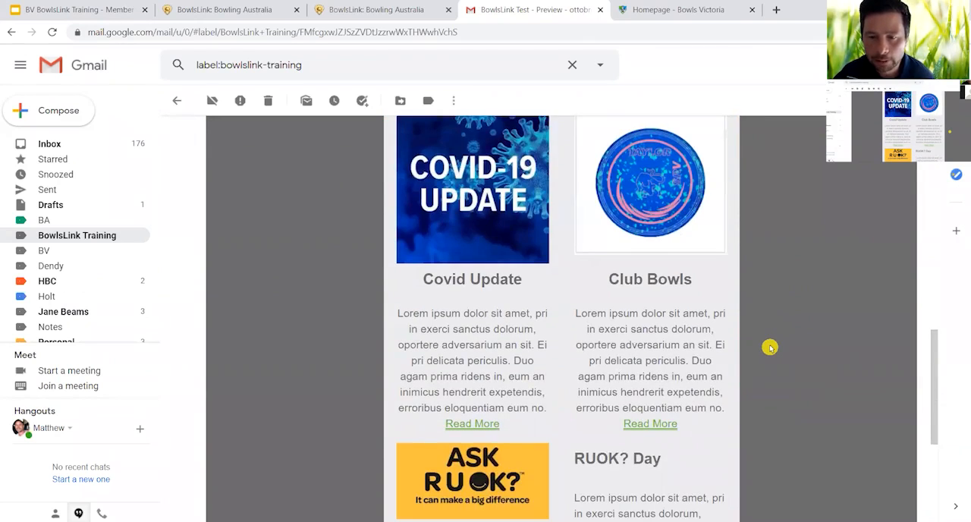
scroll(770, 347, "down", 2)
scroll(770, 348, "up", 5)
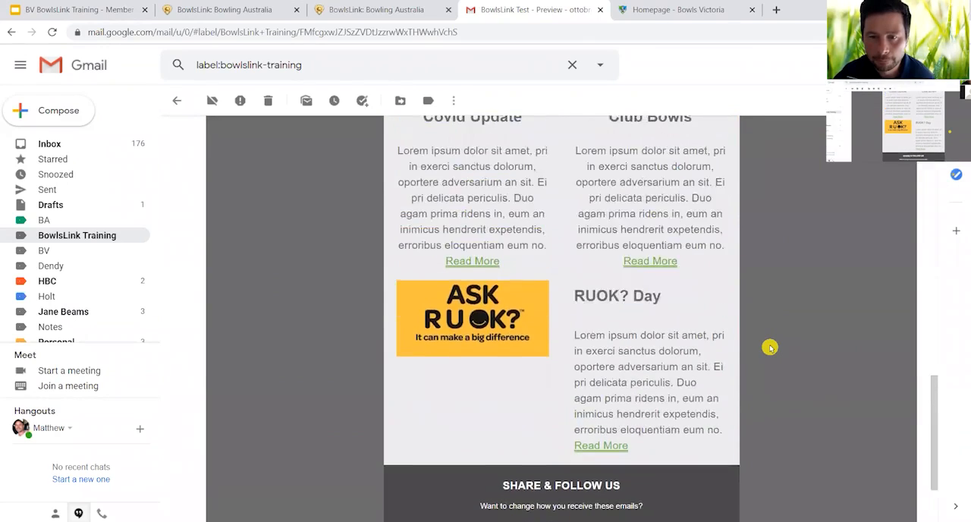
scroll(770, 347, "up", 8)
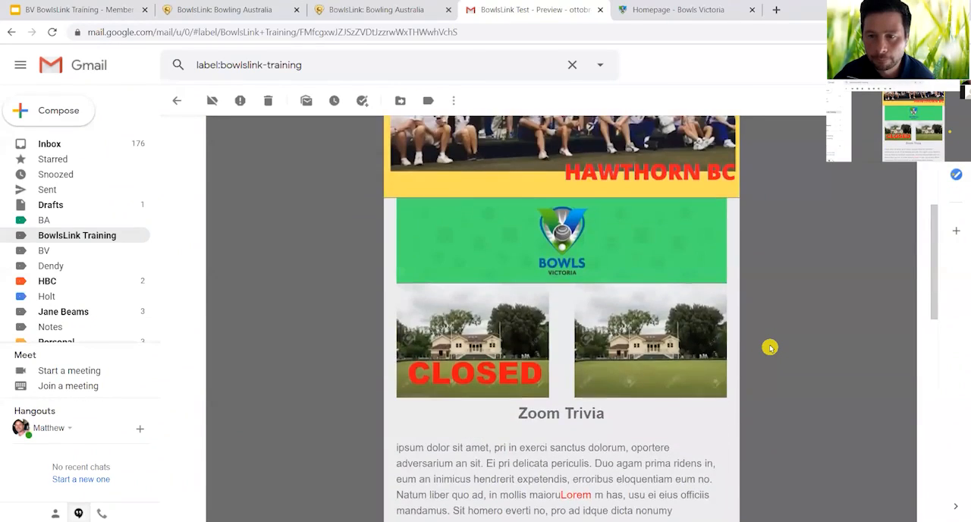
scroll(770, 347, "up", 3)
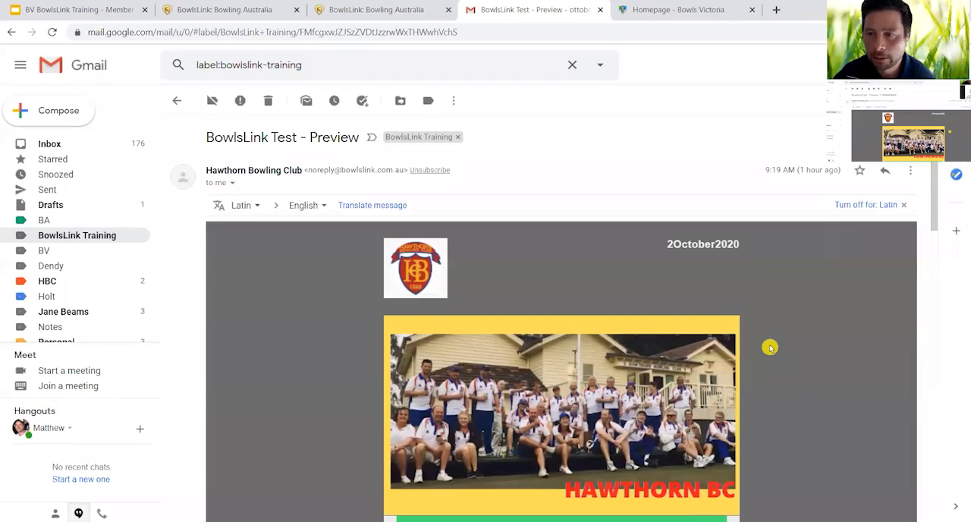
- Start a reply to the BowlsLink test email and discard the reply draft
left_click(885, 173)
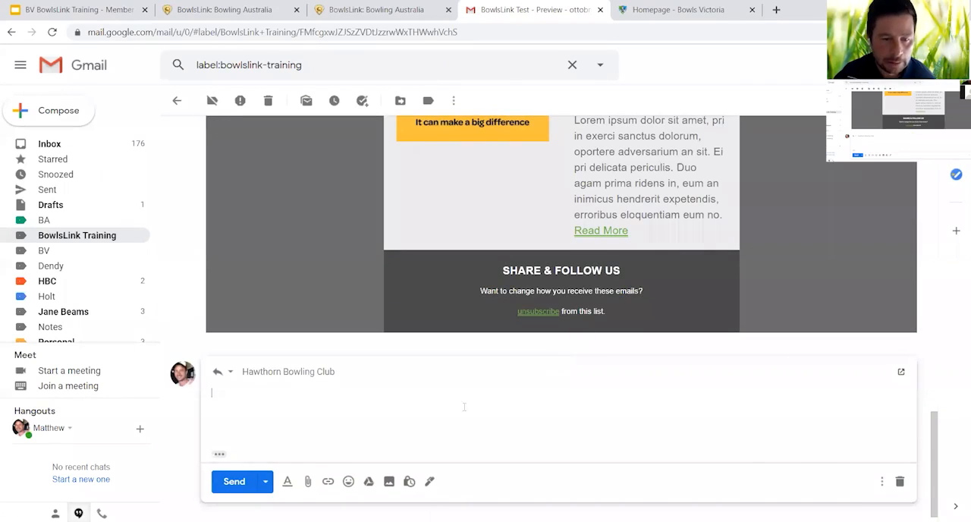
left_click(900, 481)
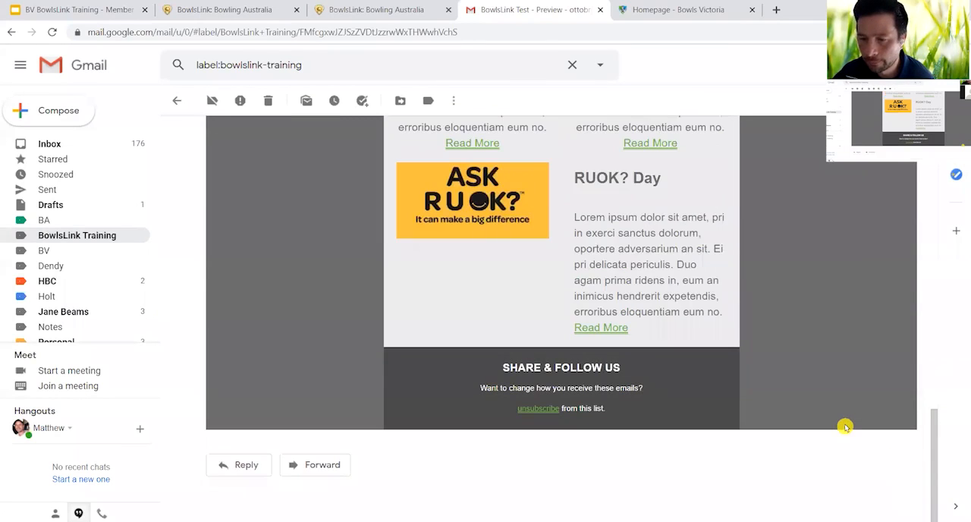
scroll(844, 427, "up", 15)
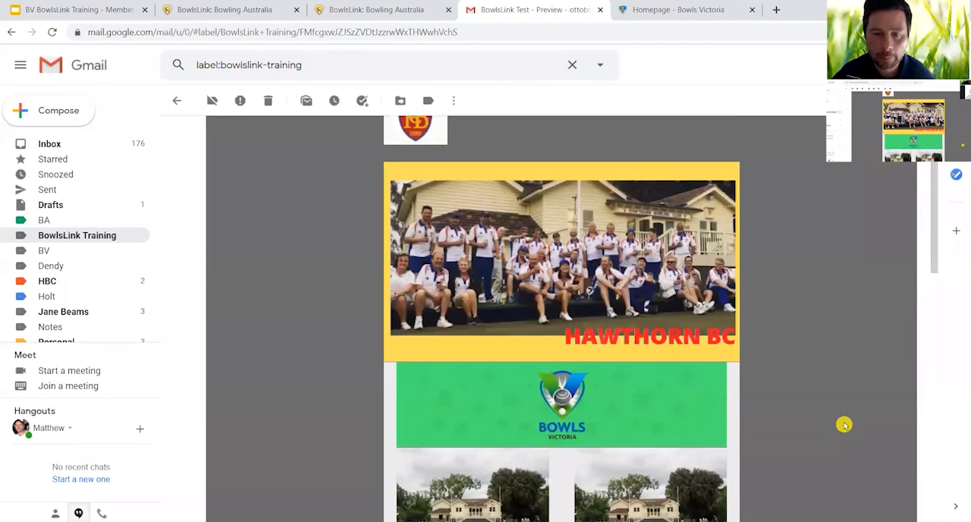
scroll(878, 354, "up", 3)
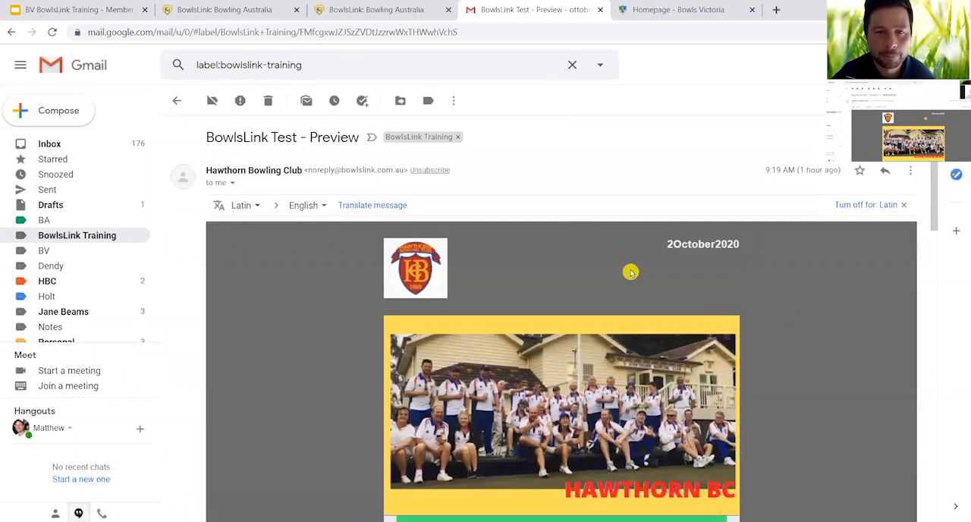
- Return to BowlsLink, continue to the campaign's sending options and choose to schedule it for later at a specified date and time
left_click(247, 10)
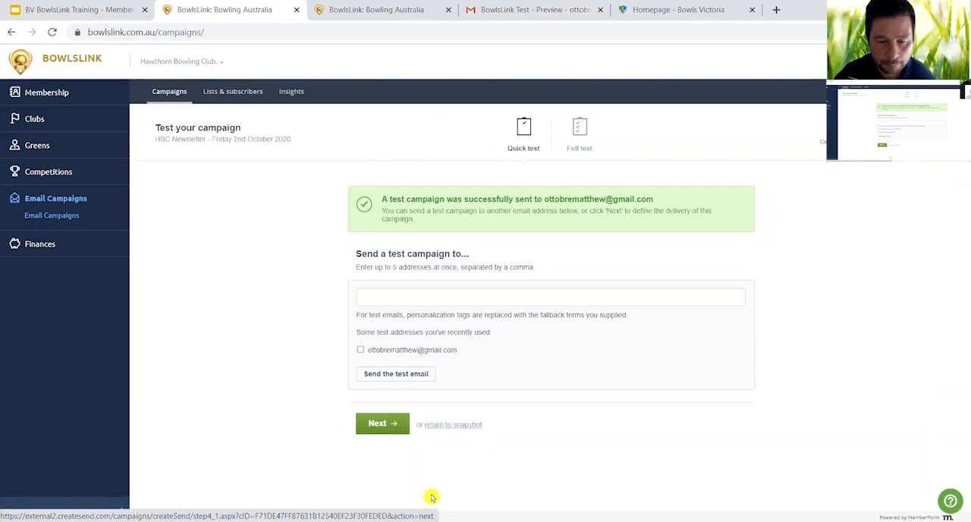
left_click(397, 425)
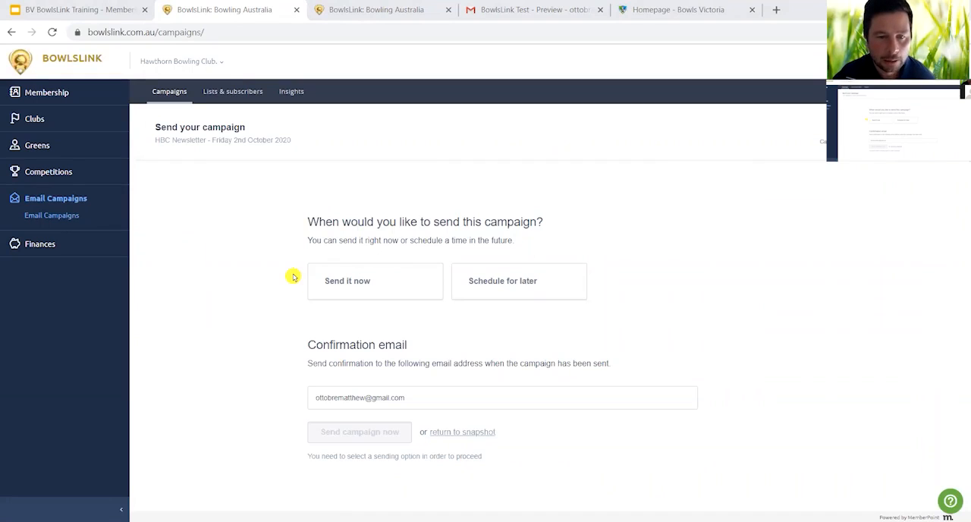
left_click(370, 287)
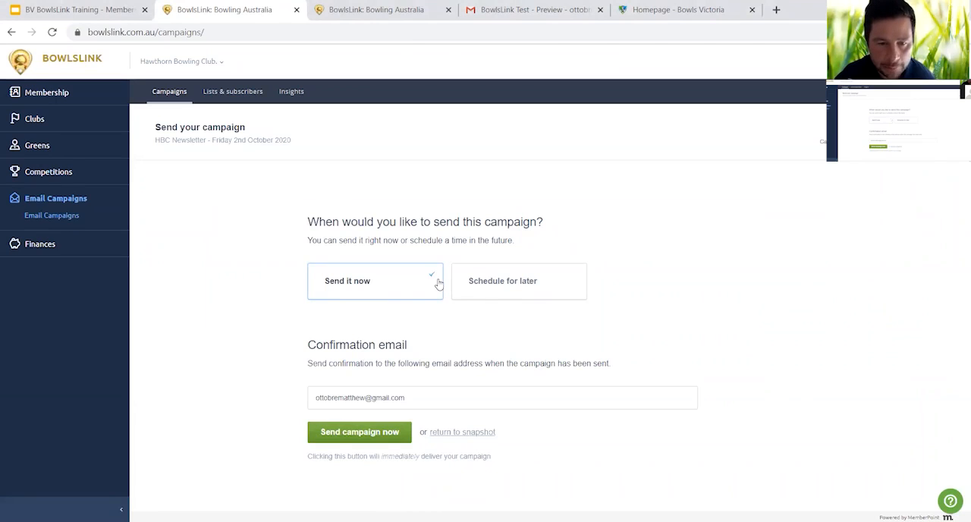
left_click(511, 283)
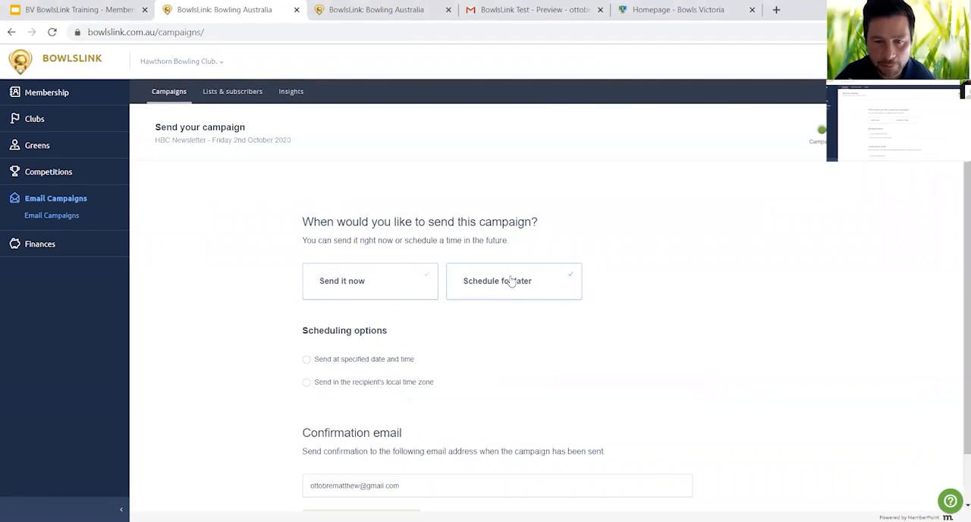
left_click(307, 363)
- Set the newsletter campaign's delivery to 5 October 2020 at 9:00 am and schedule the campaign
scroll(271, 364, "down", 2)
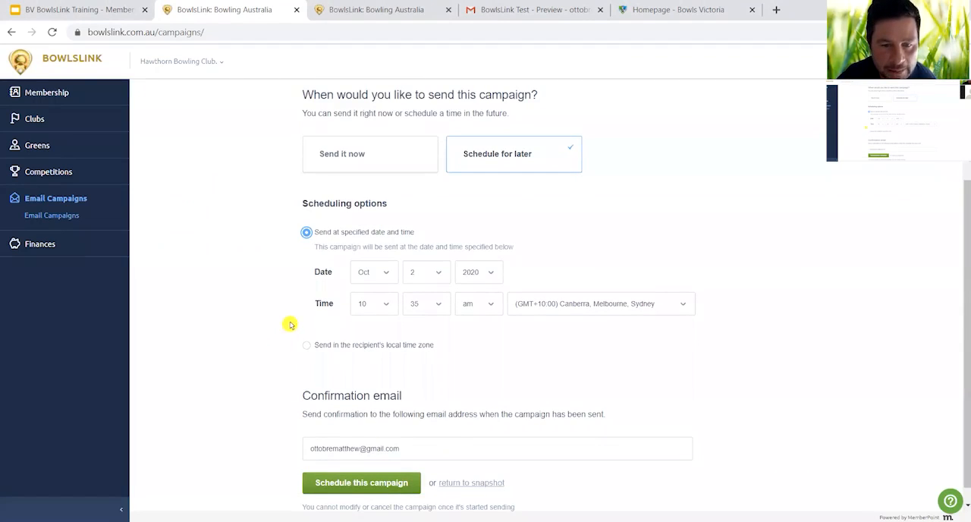
left_click(439, 275)
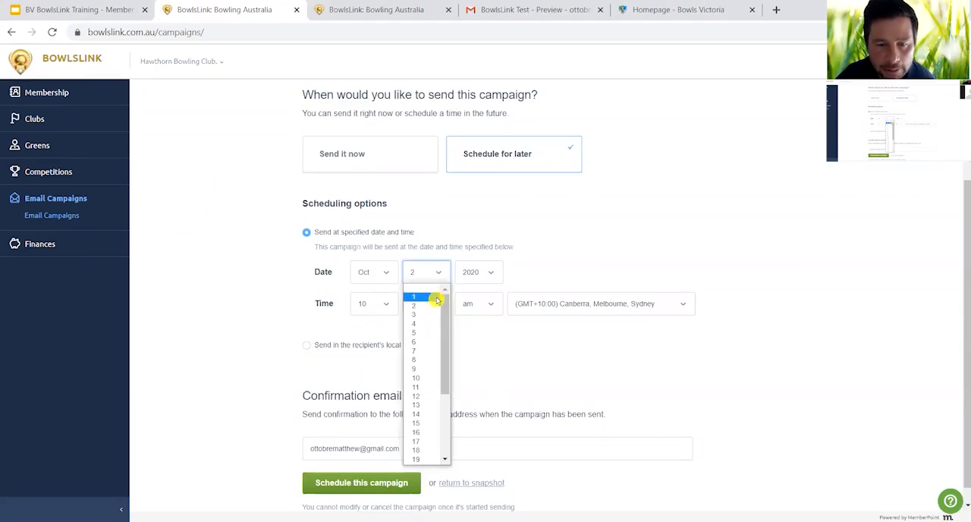
left_click(434, 333)
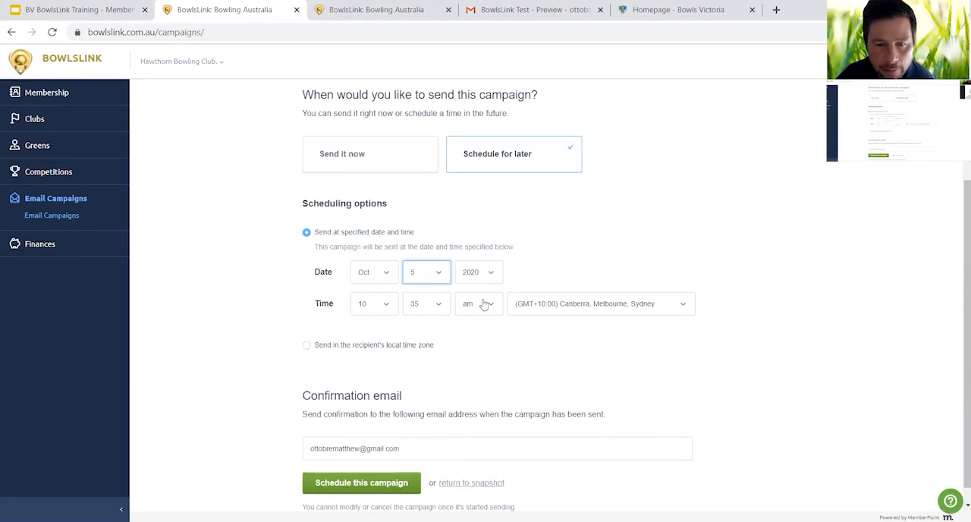
left_click(388, 307)
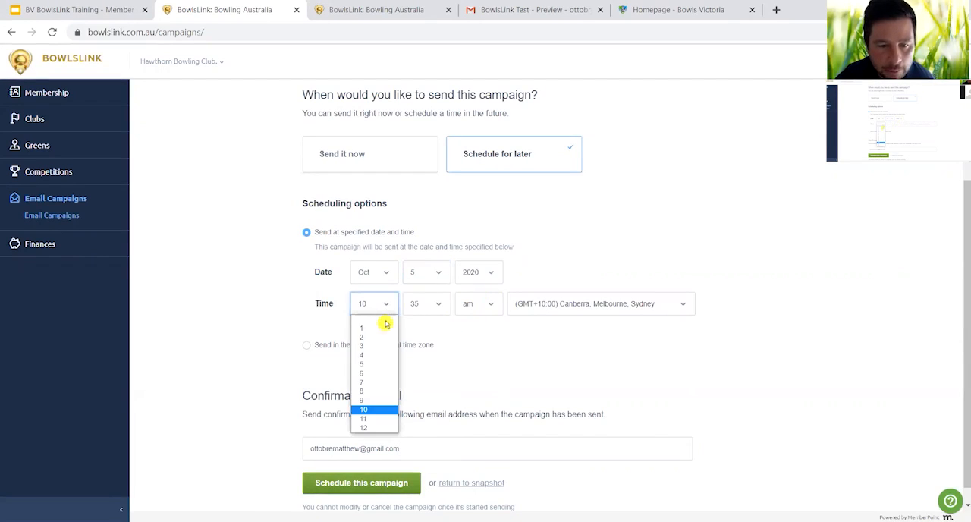
left_click(377, 396)
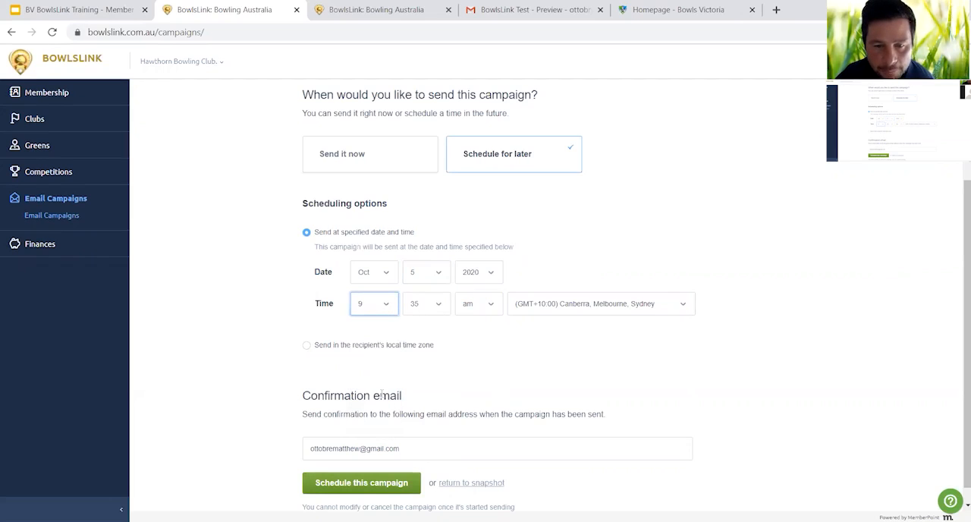
left_click(434, 306)
left_click(431, 331)
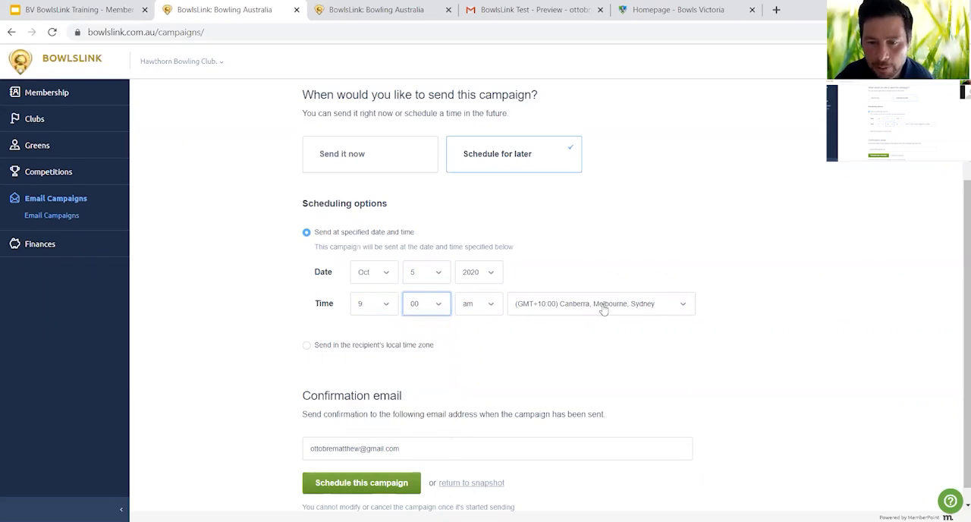
scroll(304, 327, "down", 1)
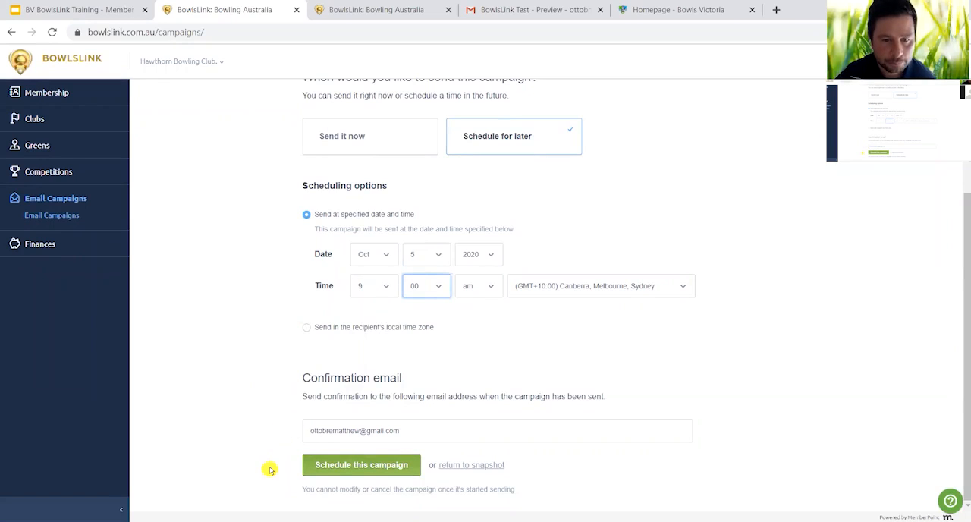
left_click(373, 470)
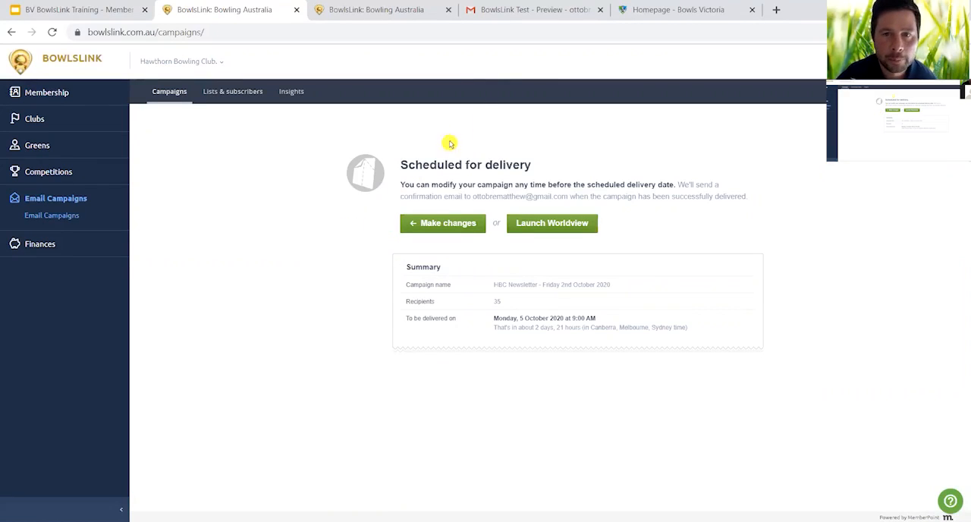
- Switch to Gmail and review the test newsletter from the club banner down to the COVID-19 update
left_click(525, 10)
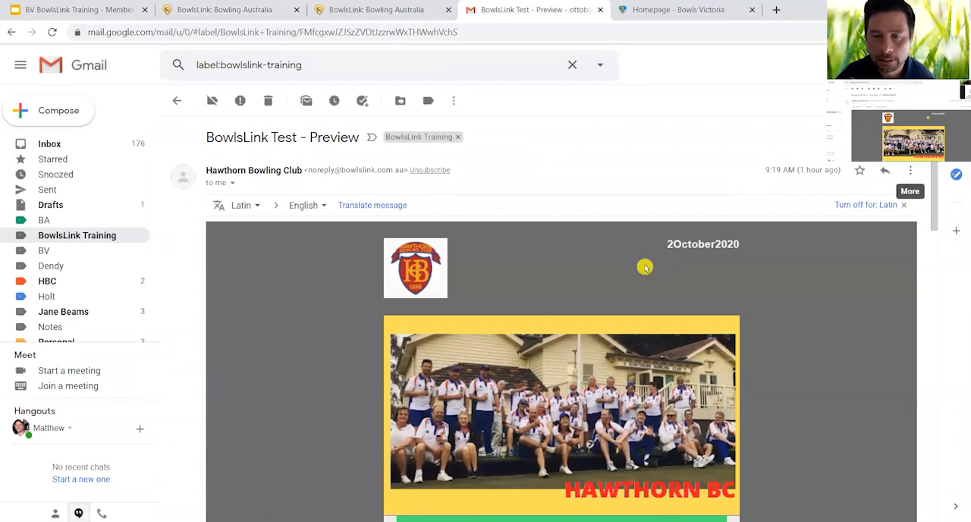
scroll(750, 357, "down", 1)
scroll(750, 357, "down", 1)
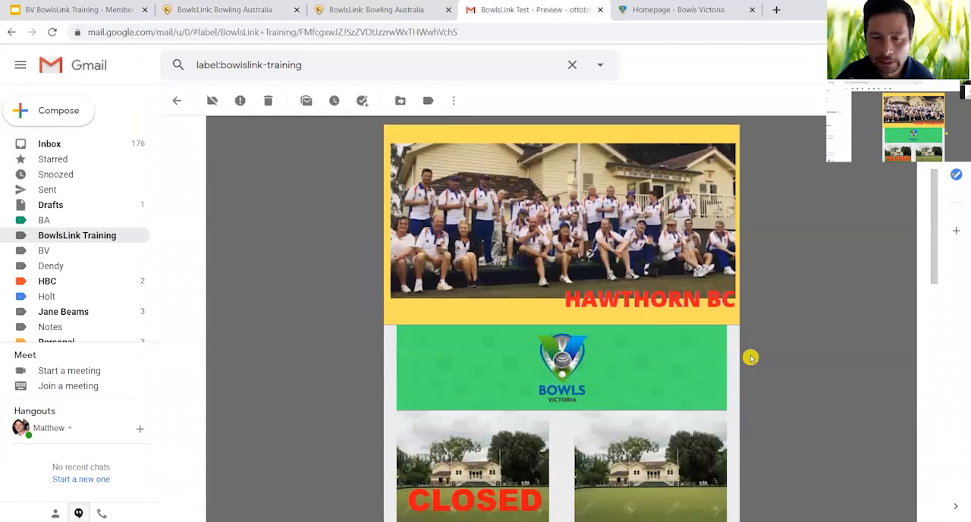
scroll(750, 357, "down", 2)
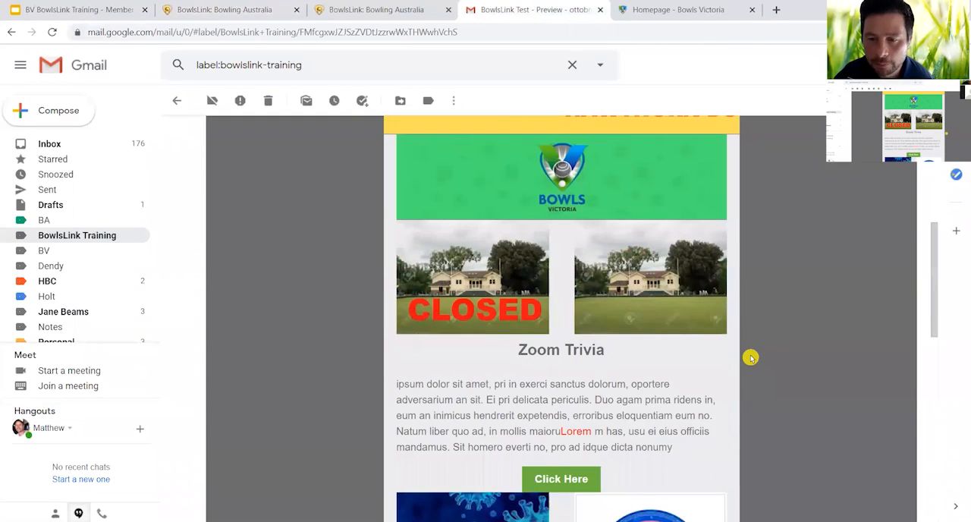
scroll(750, 357, "down", 1)
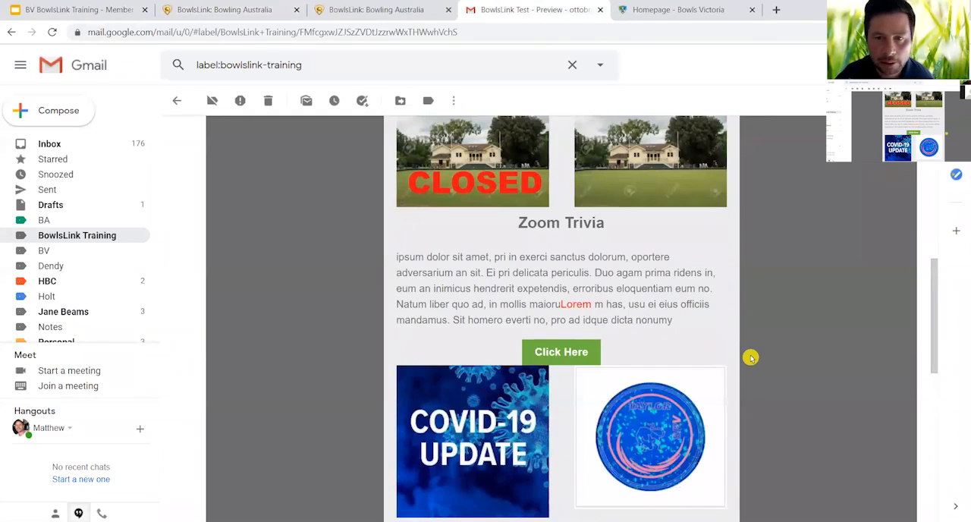
scroll(750, 357, "up", 5)
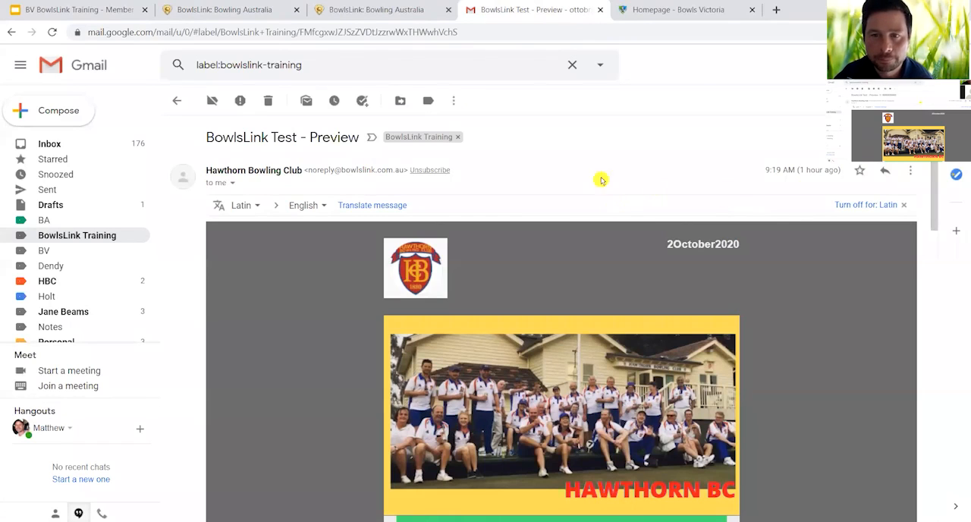
- Return to BowlsLink and view the campaign performance insights
left_click(260, 10)
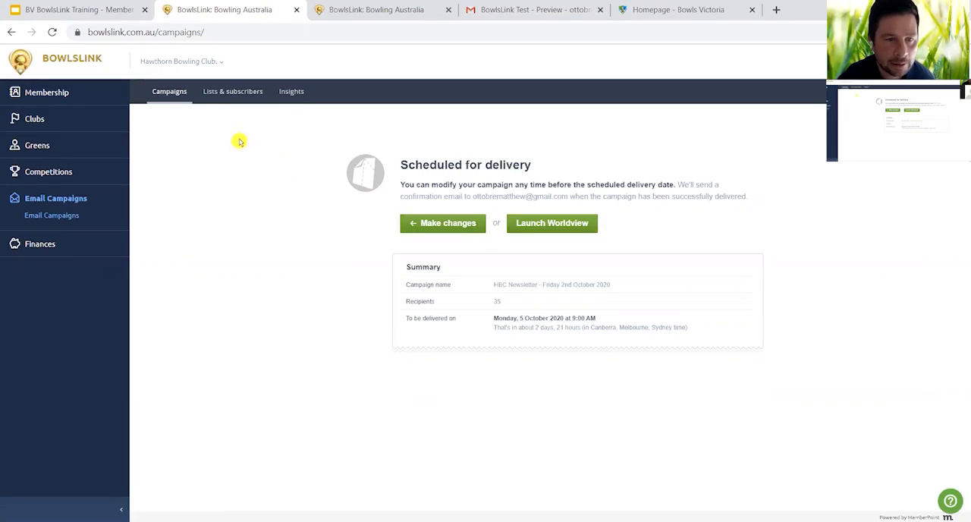
left_click(292, 92)
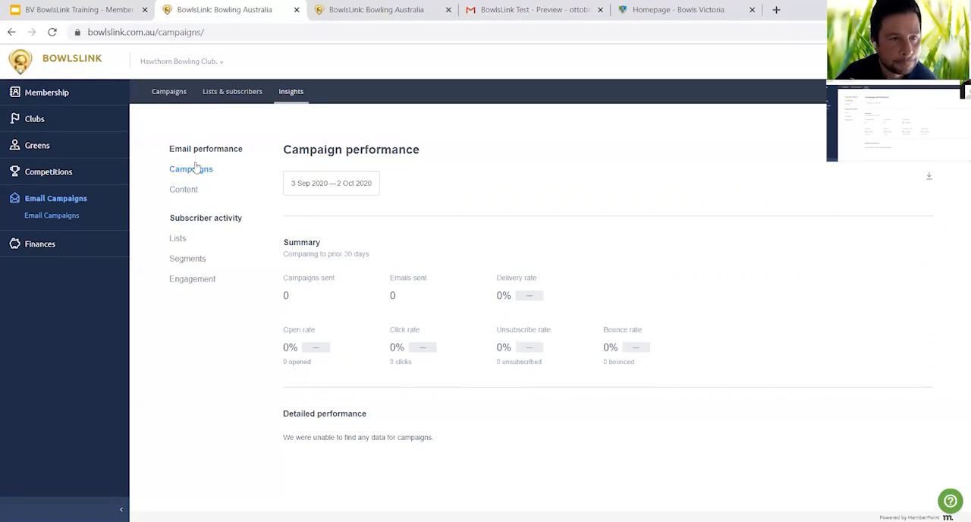
- Duplicate the draft campaign "HBC Newsletter - Friday 2nd October 2020" in the campaign list and dismiss the notification
left_click(168, 92)
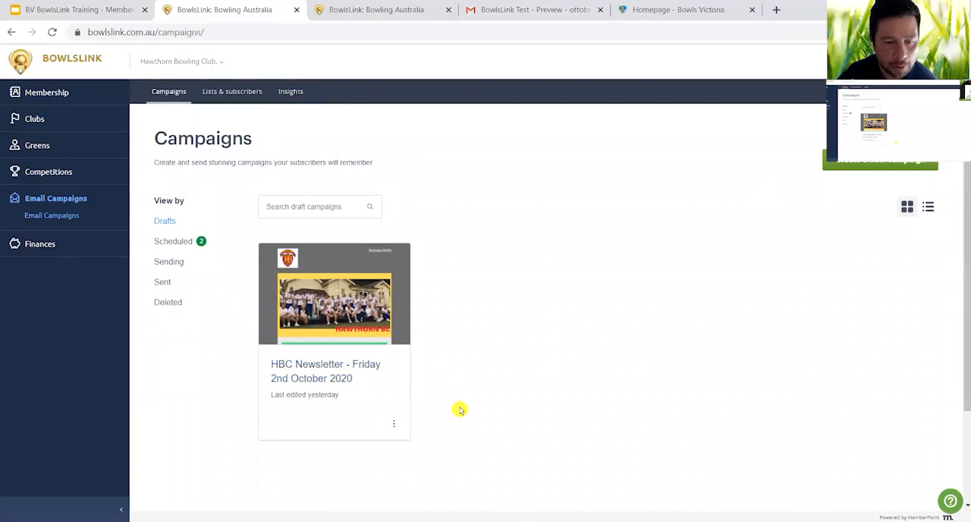
scroll(459, 410, "down", 2)
scroll(392, 361, "up", 1)
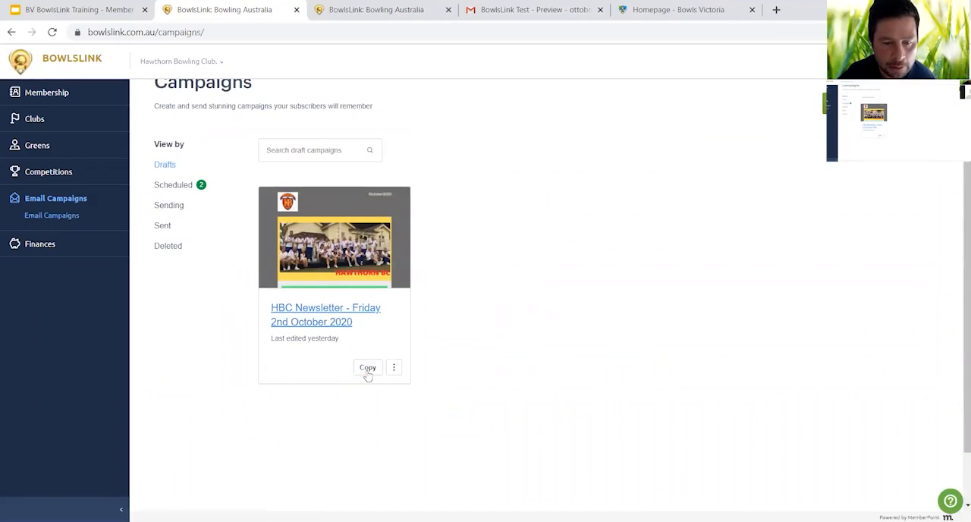
left_click(368, 372)
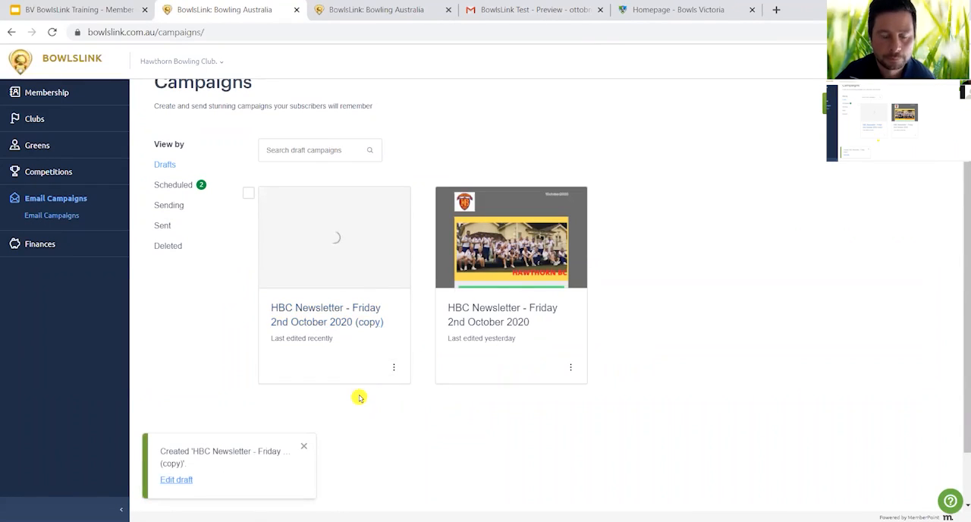
left_click(303, 446)
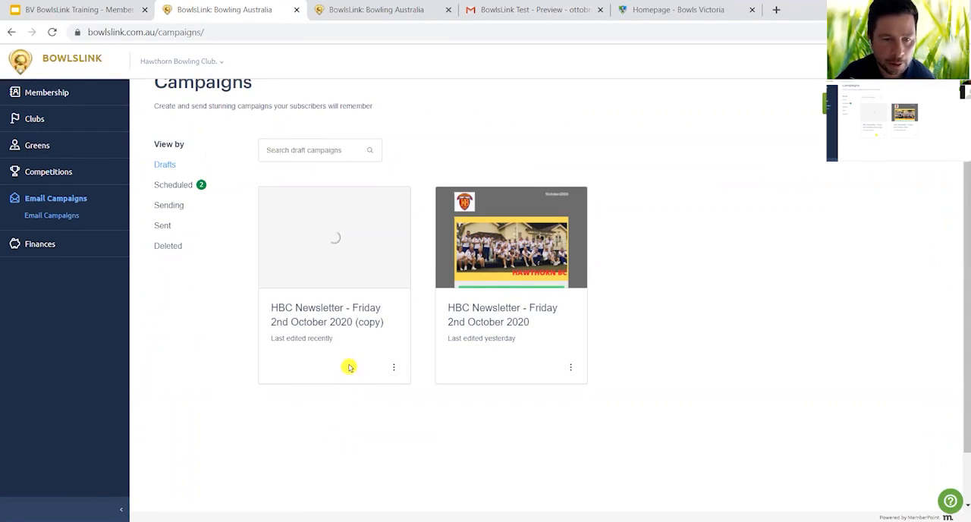
- Open the copied newsletter draft's snapshot and bring up its campaign and sender details for editing
mouse_move(318, 364)
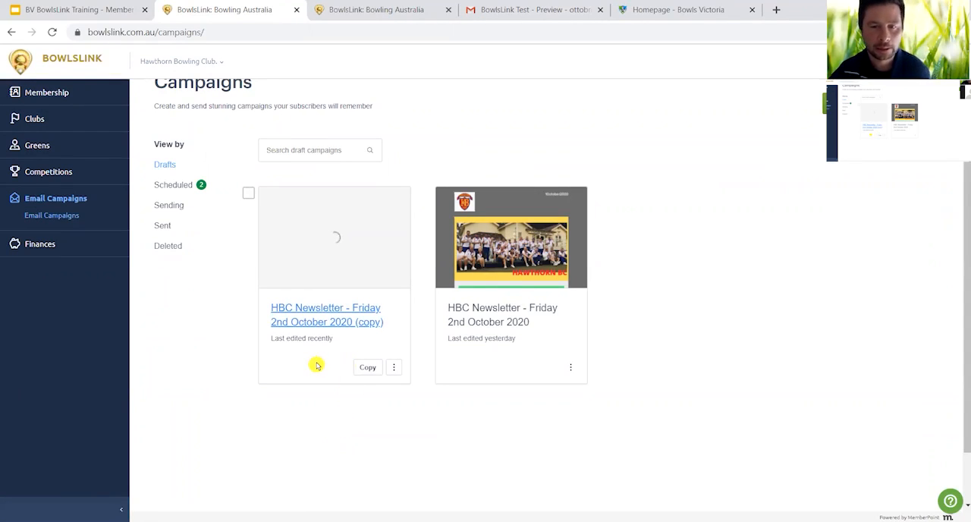
mouse_move(485, 358)
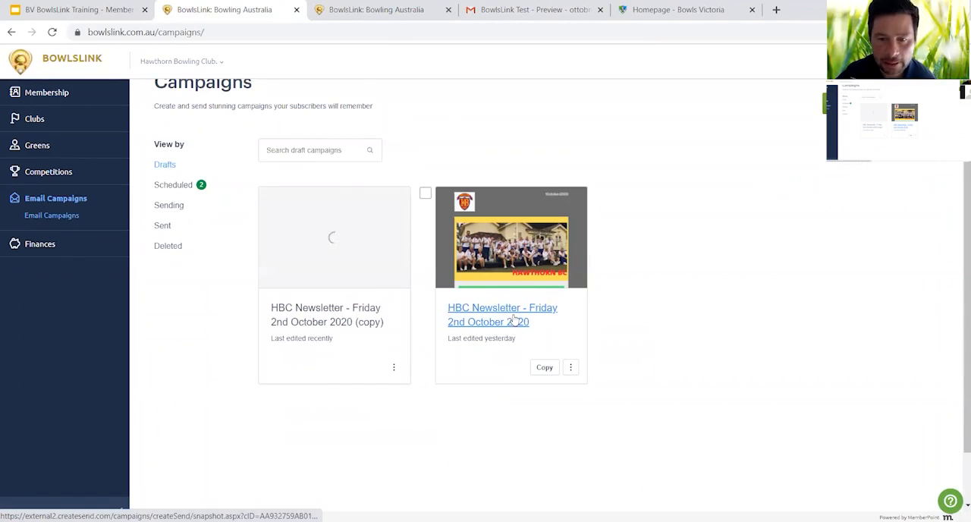
mouse_move(353, 332)
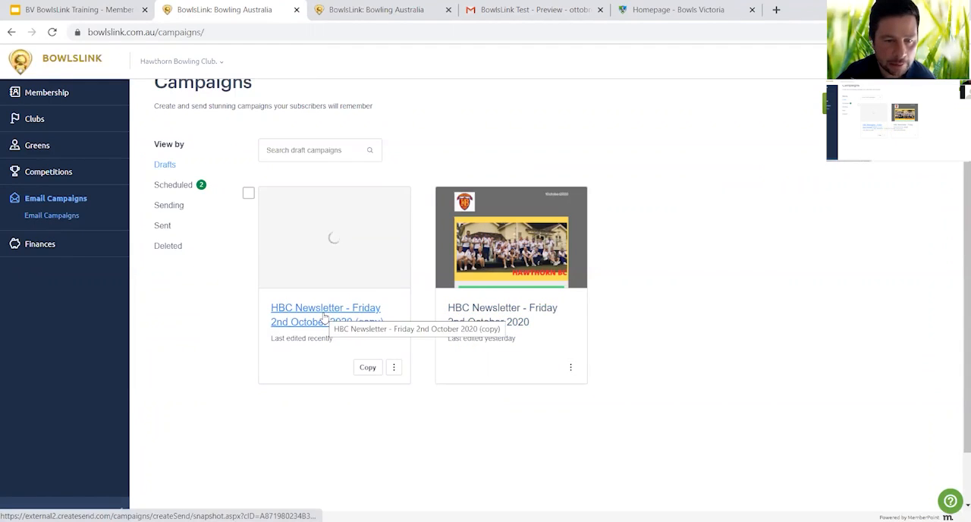
left_click(324, 317)
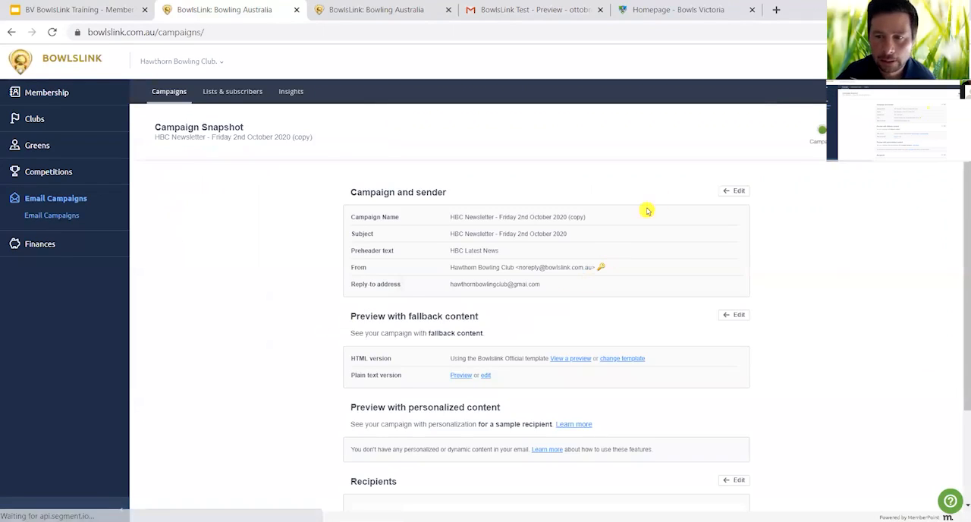
left_click(733, 191)
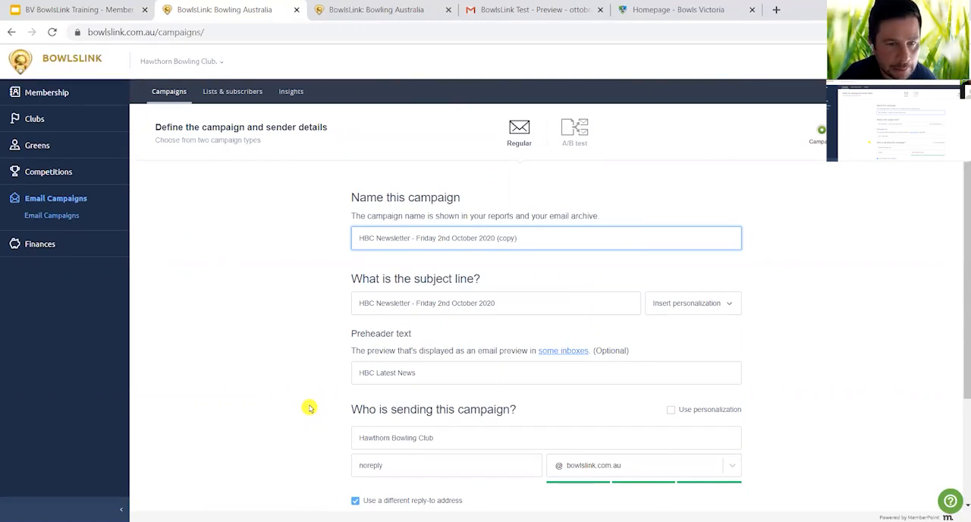
- Switch to the Google Slides training presentation showing the Learning Intentions
left_click(107, 13)
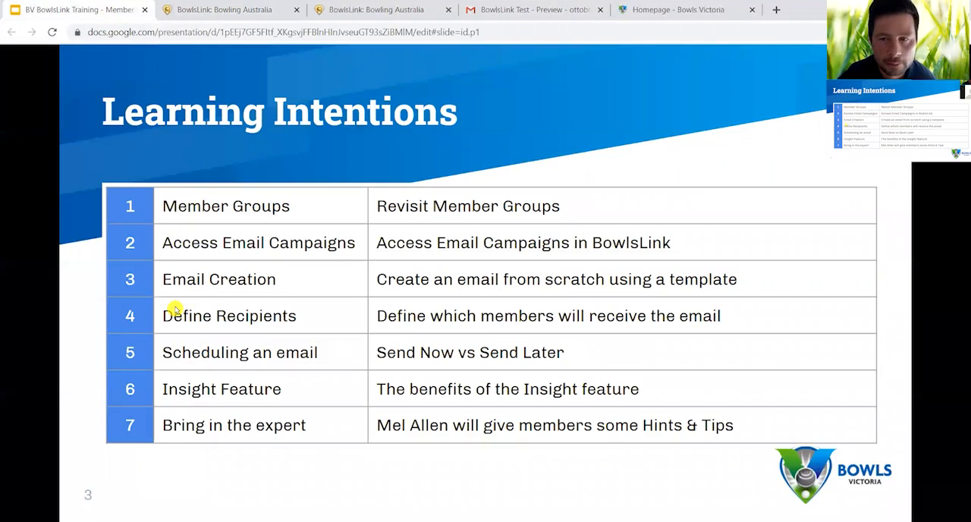
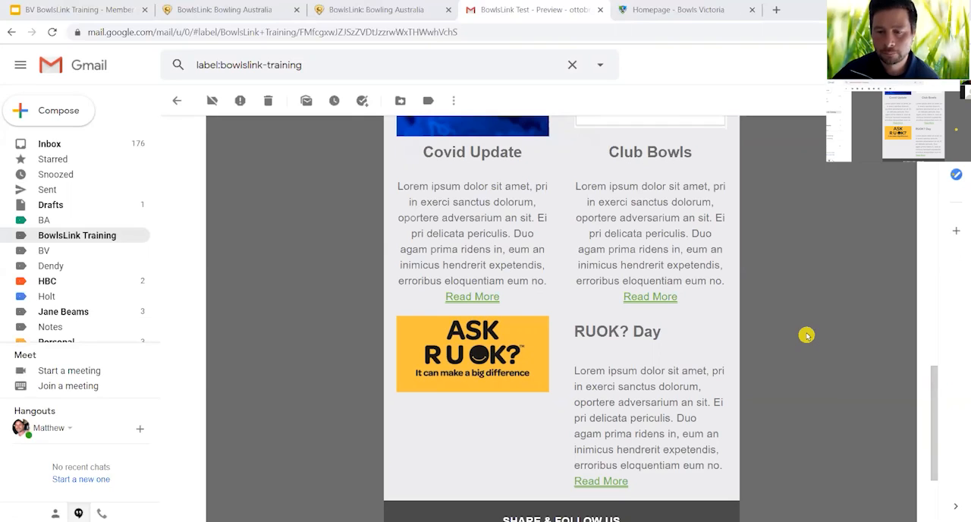
scroll(806, 334, "up", 3)
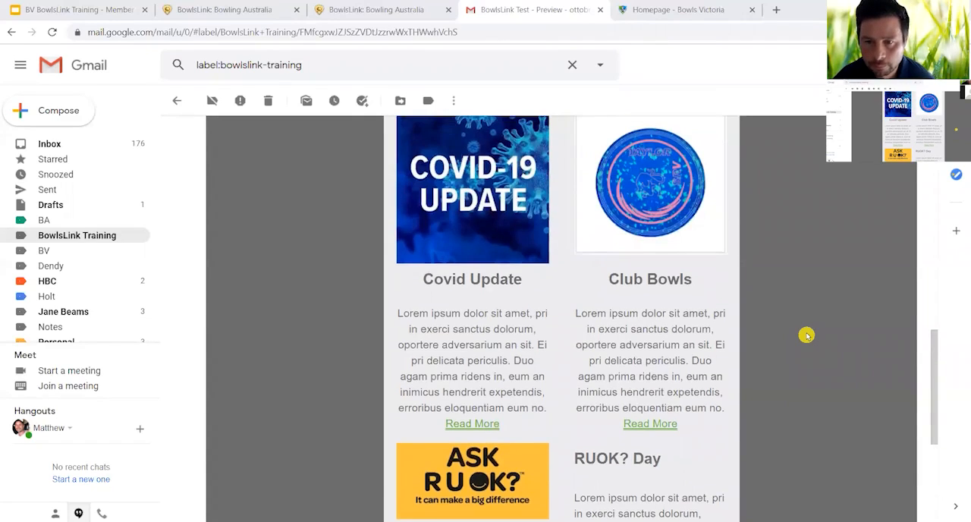
scroll(806, 335, "down", 1)
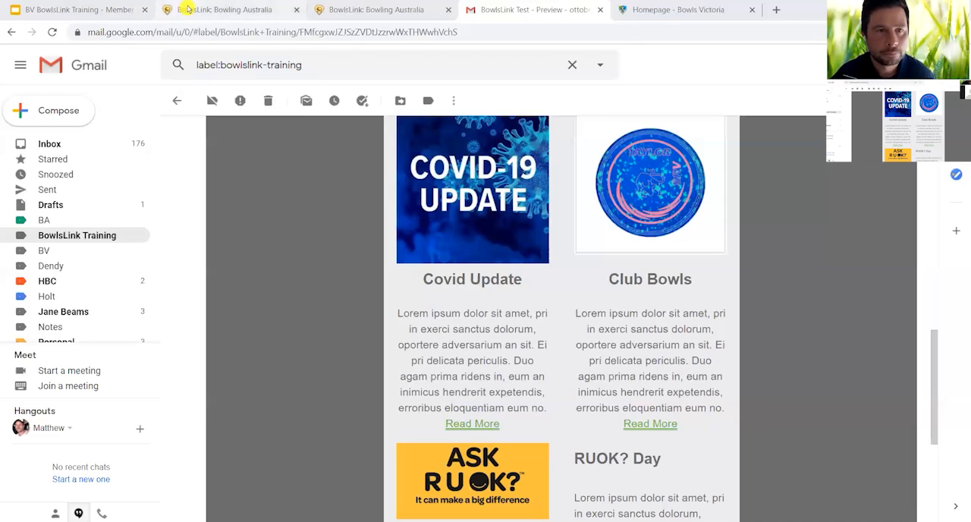
- Return to BowlsLink, open the original draft "HBC Newsletter - Friday 2nd October 2020" and bring up its campaign and sender details for editing
left_click(219, 9)
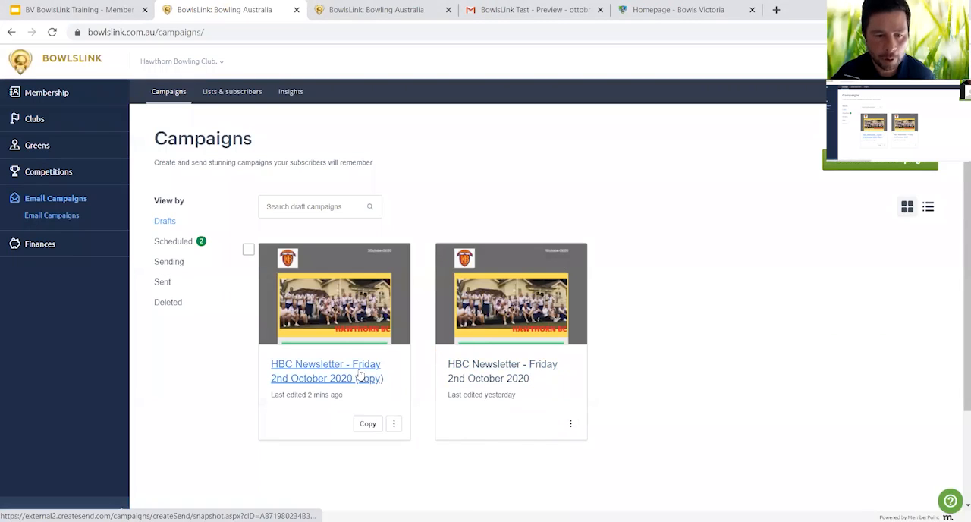
left_click(468, 373)
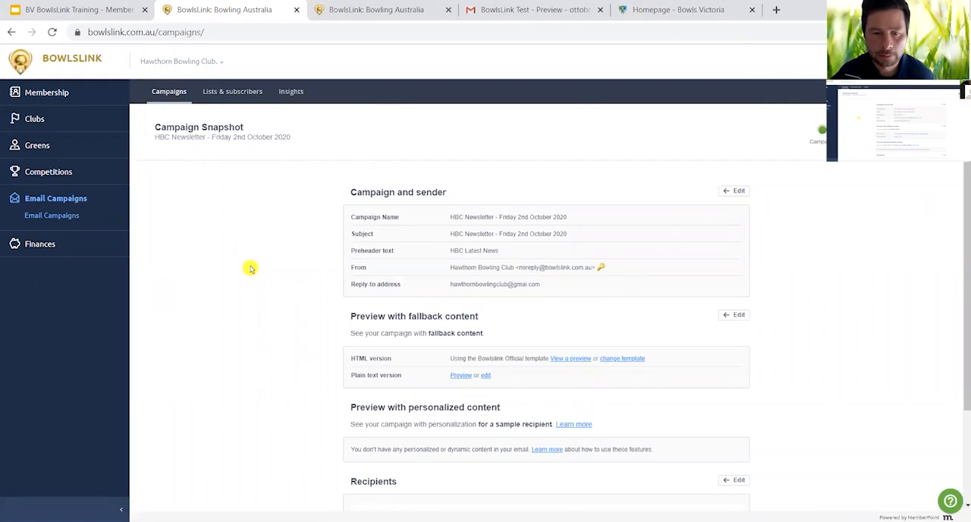
scroll(250, 268, "down", 3)
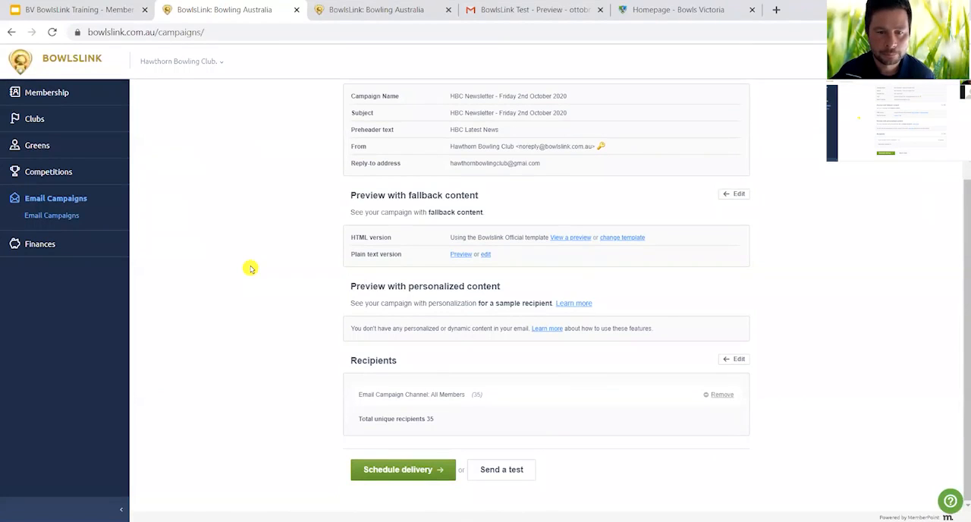
scroll(250, 268, "up", 1)
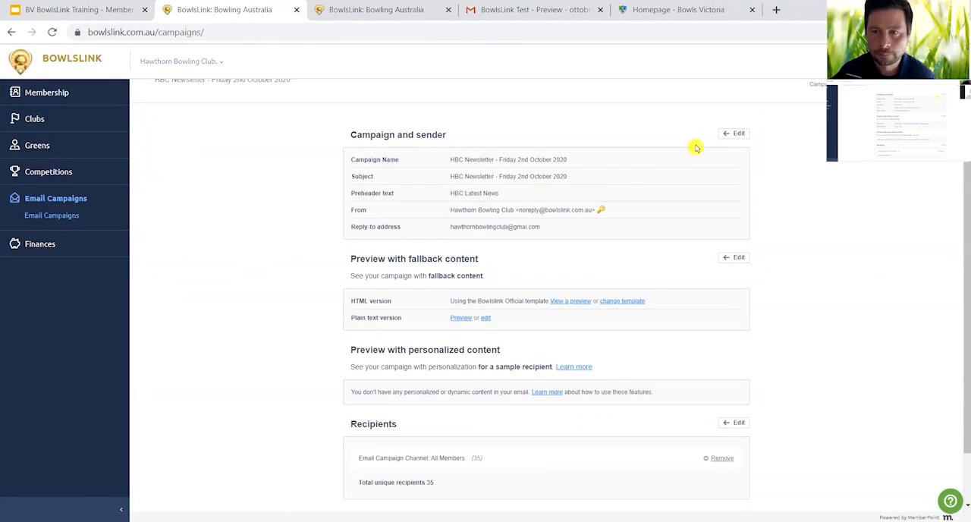
left_click(733, 134)
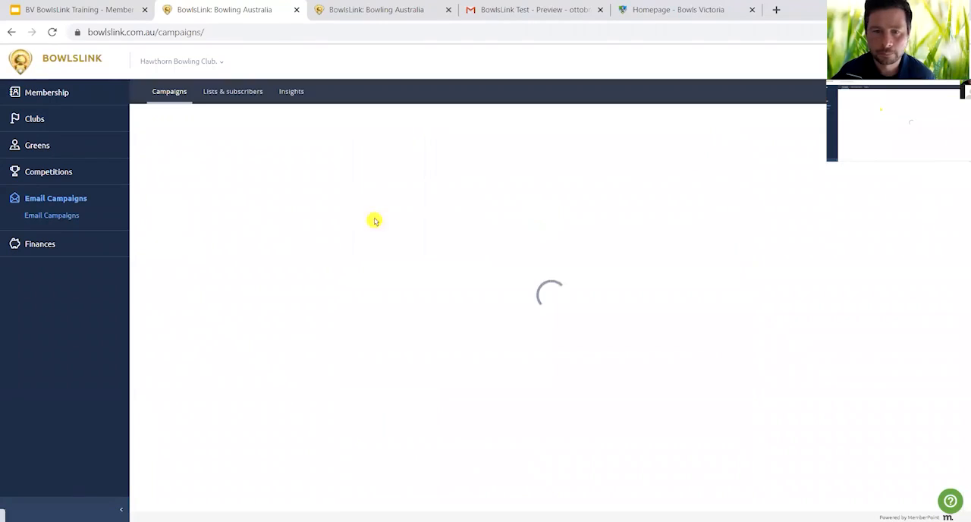
scroll(226, 214, "down", 2)
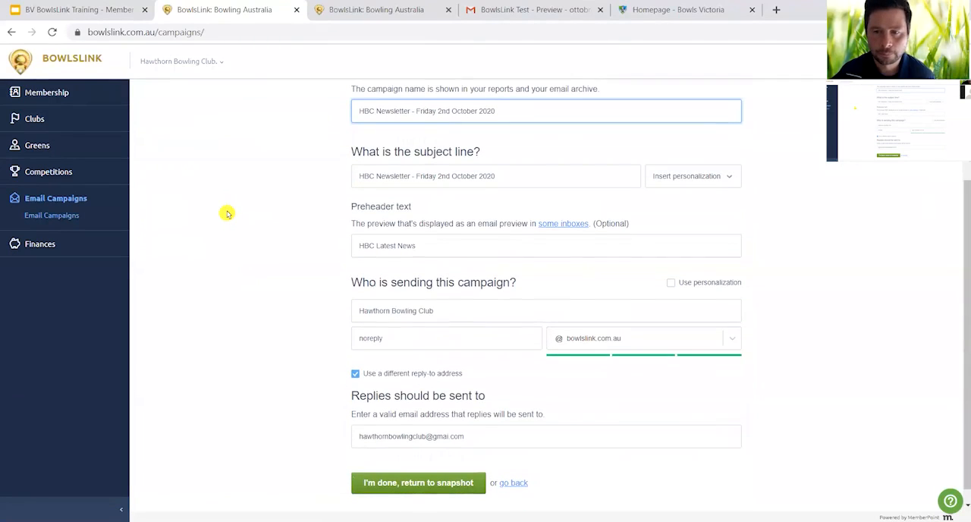
- Turn on personalization for the campaign sender and insert the full name personalization into the subject line
left_click(729, 179)
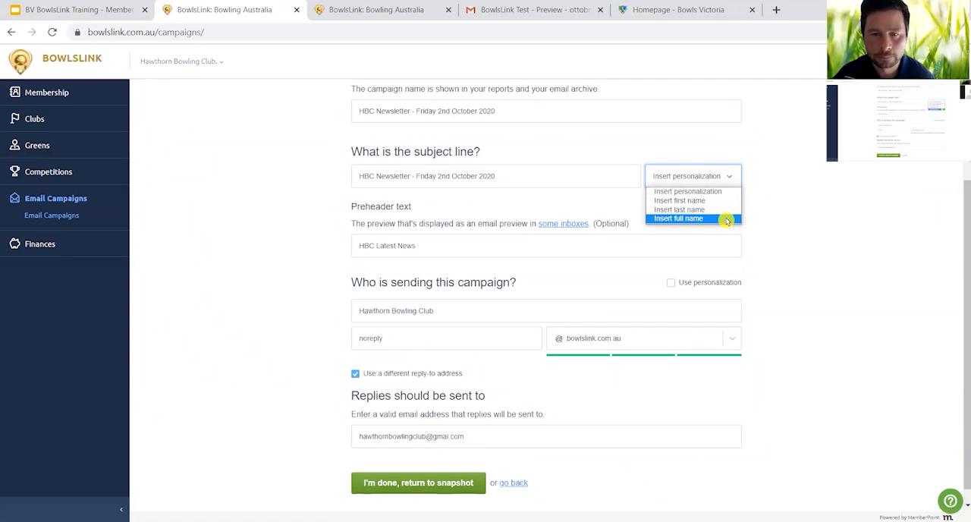
left_click(670, 283)
left_click(713, 182)
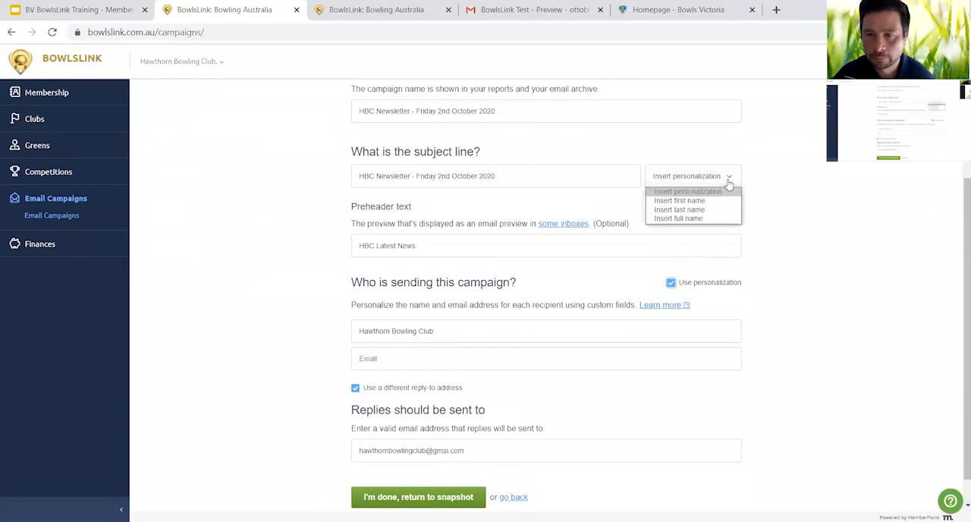
left_click(709, 219)
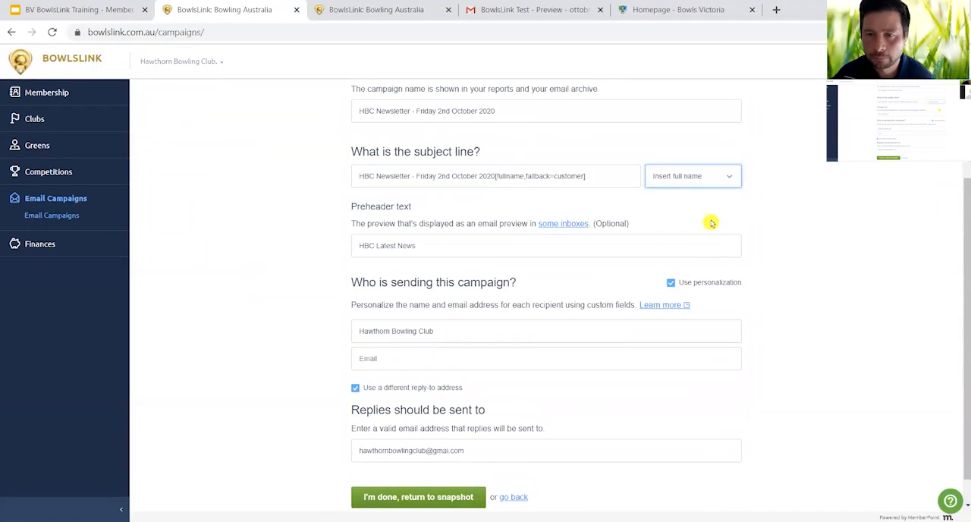
left_click(762, 223)
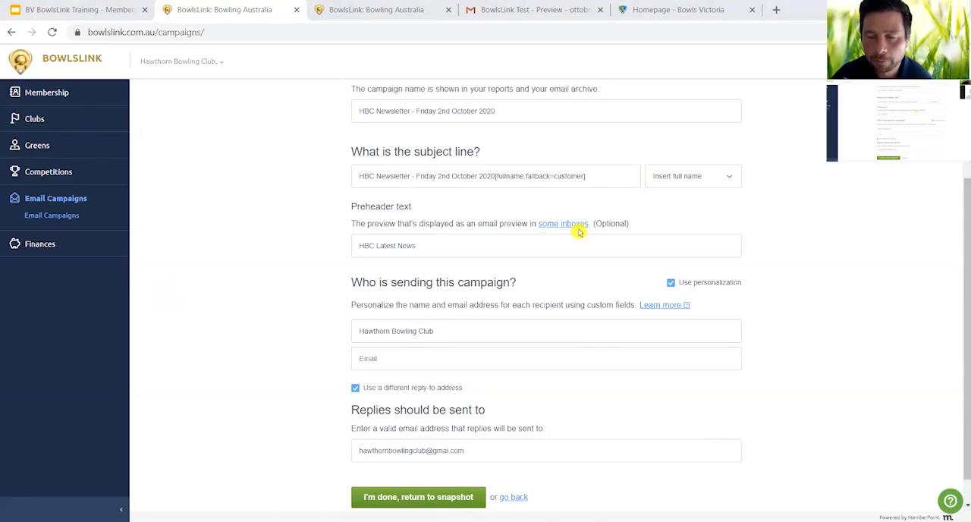
- Switch to the Bowls Victoria website and open the BowlsLink page from its Club Assist section
scroll(575, 232, "up", 3)
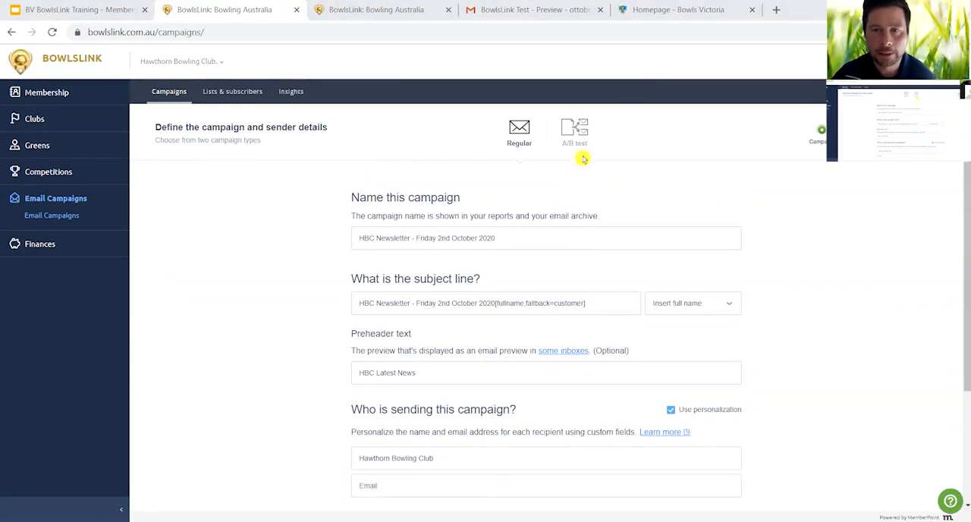
left_click(677, 11)
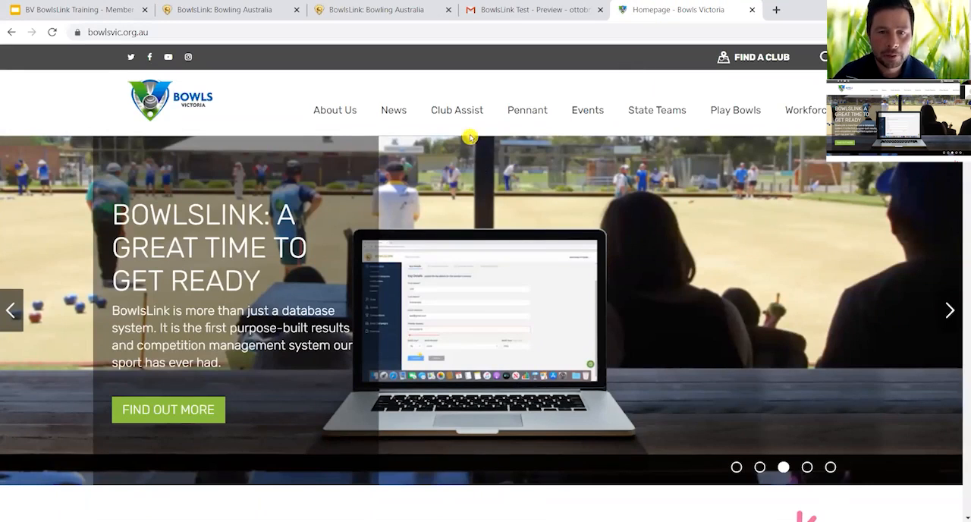
mouse_move(458, 120)
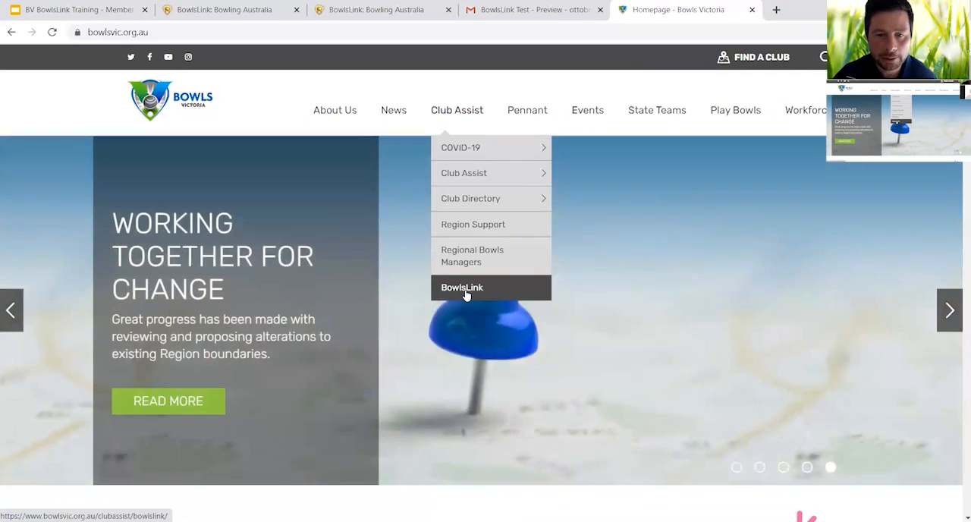
left_click(465, 292)
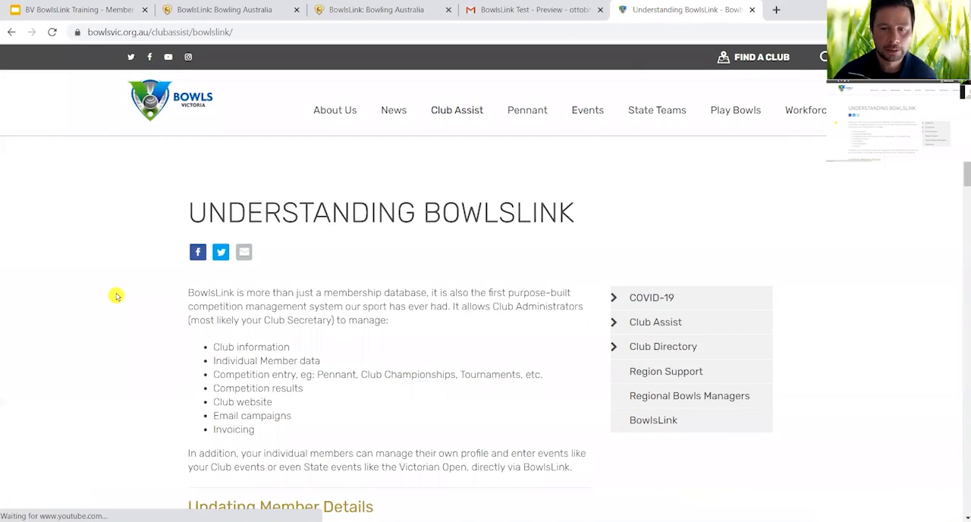
- Review the Understanding BowlsLink page's member details tutorial, webinar series recordings and upcoming webinar registration
scroll(116, 296, "down", 4)
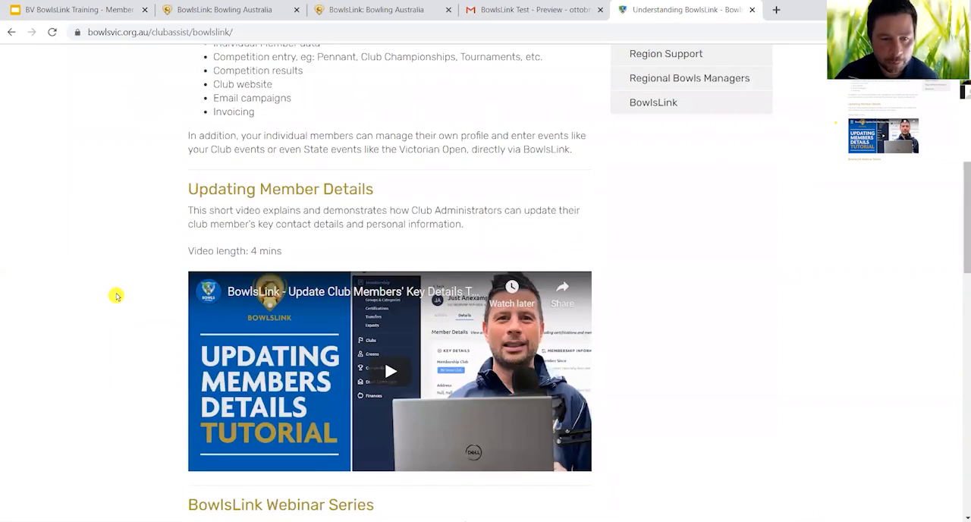
scroll(116, 295, "down", 1)
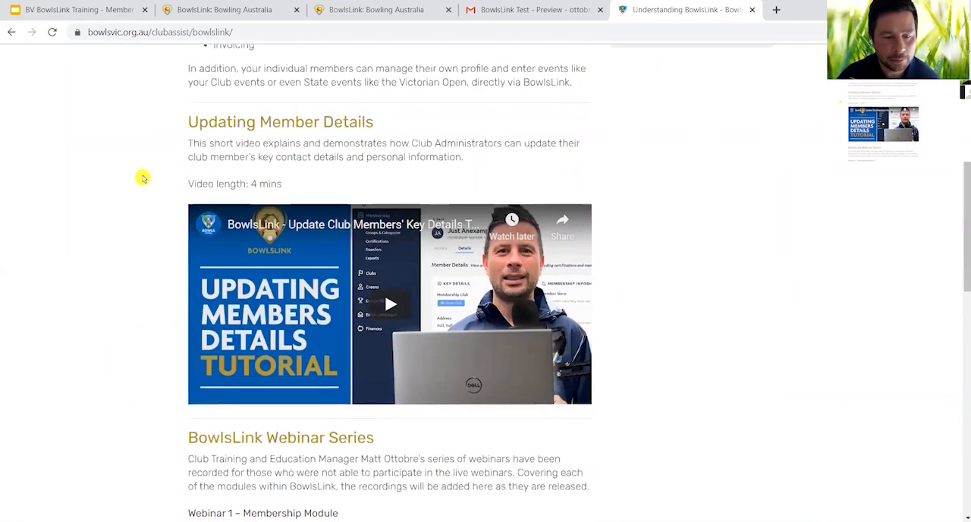
scroll(143, 177, "down", 4)
scroll(142, 177, "down", 1)
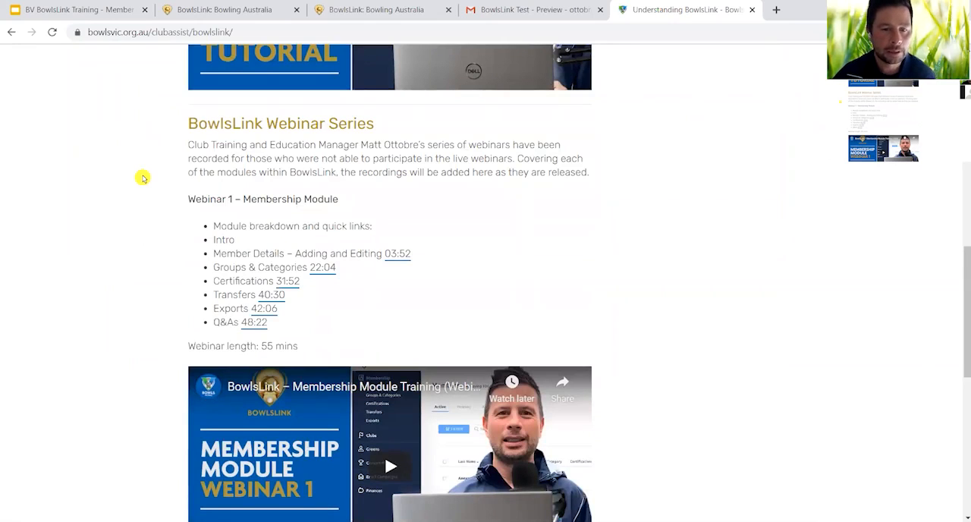
scroll(143, 177, "down", 2)
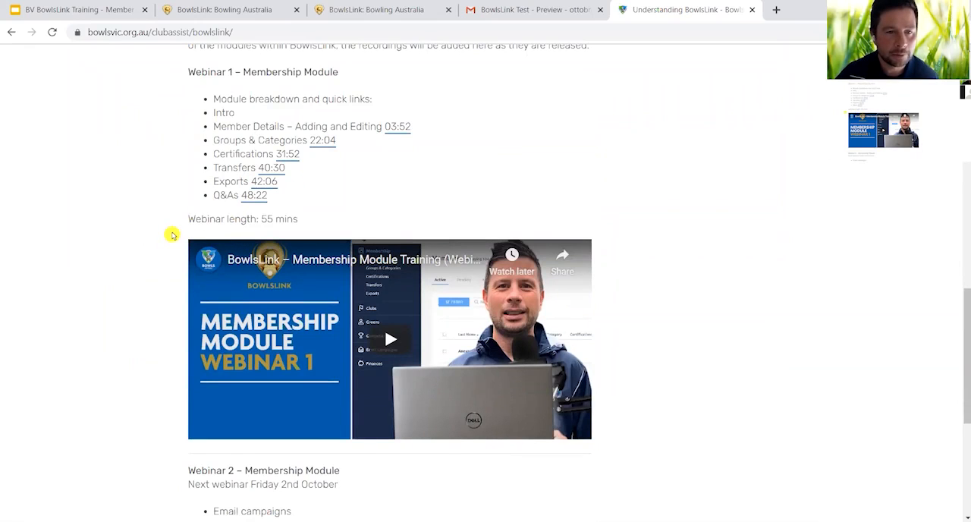
scroll(170, 233, "up", 1)
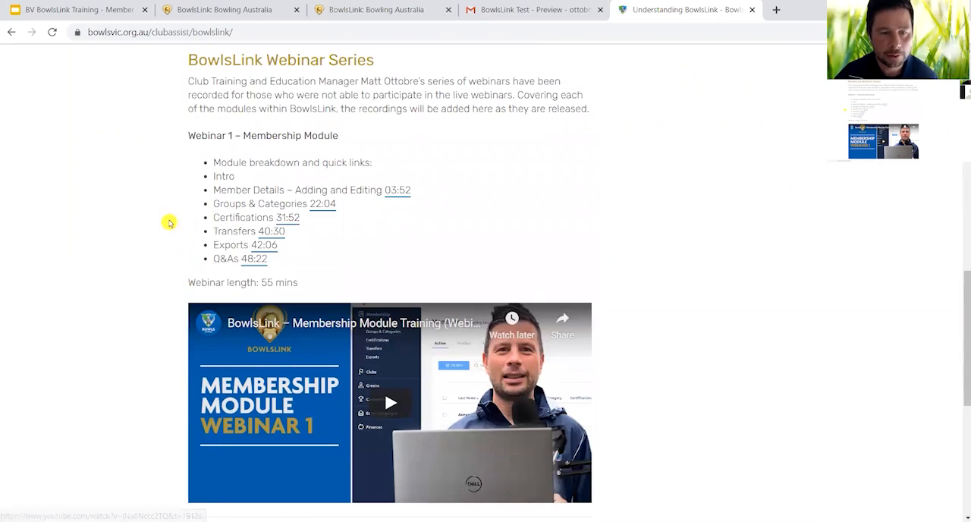
scroll(144, 232, "down", 2)
scroll(142, 231, "down", 1)
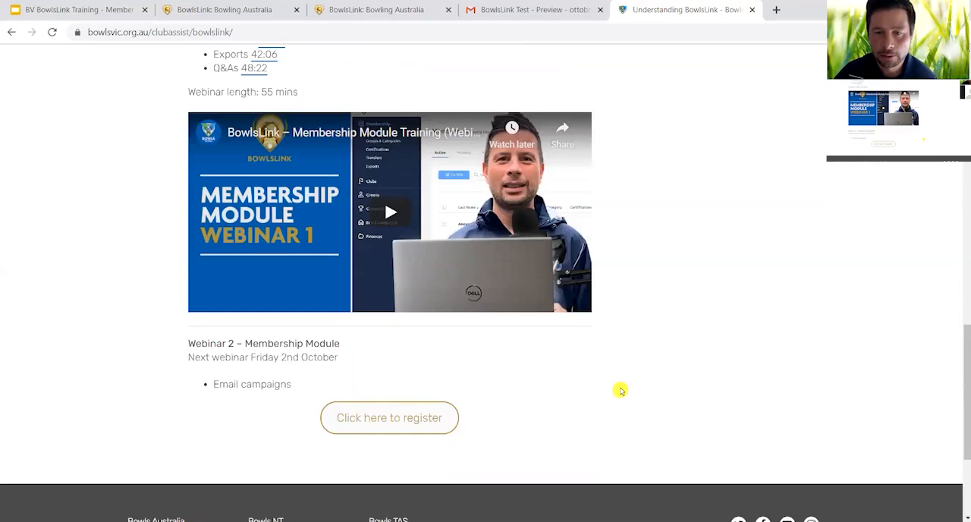
scroll(621, 390, "up", 10)
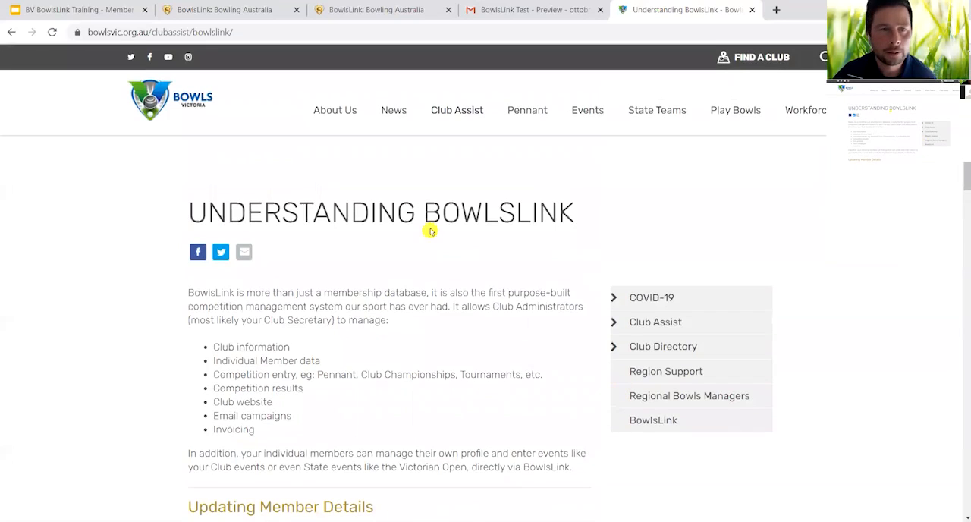
- Switch to the Google Slides training presentation and advance past the Q&As slide to the "Support at BV" slide
left_click(128, 13)
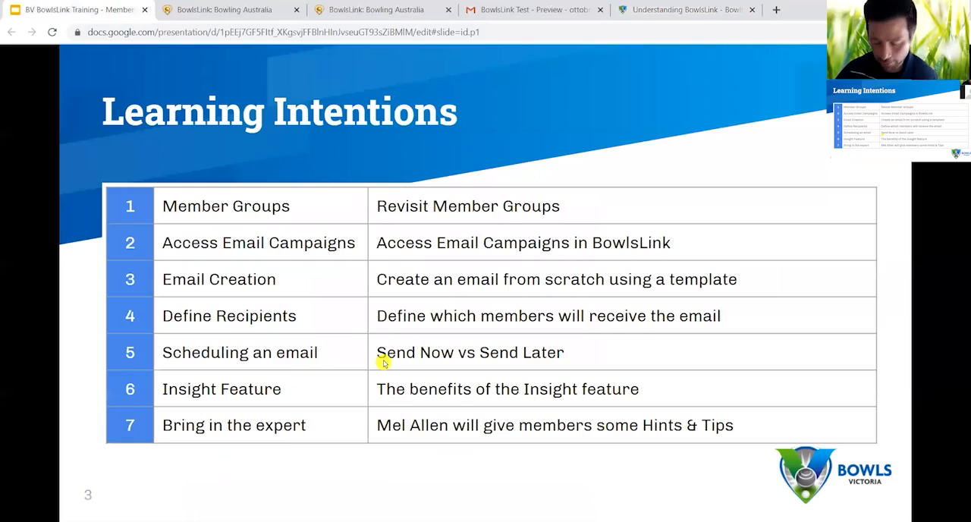
key("Right")
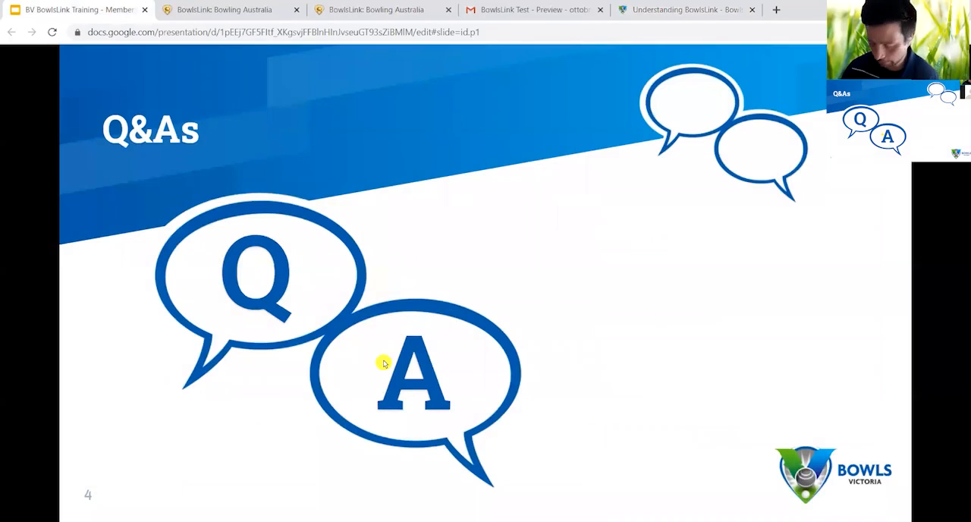
key("Right")
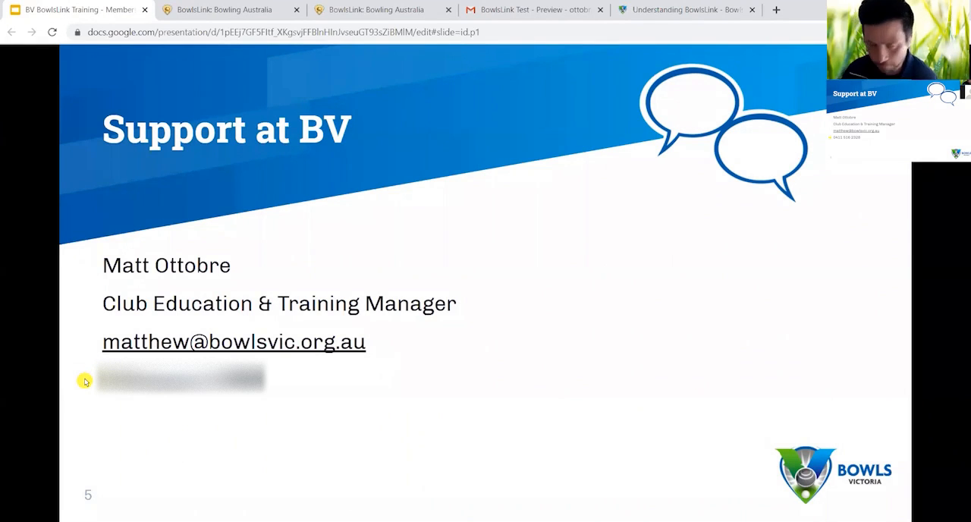
key("Right")
key("Left")
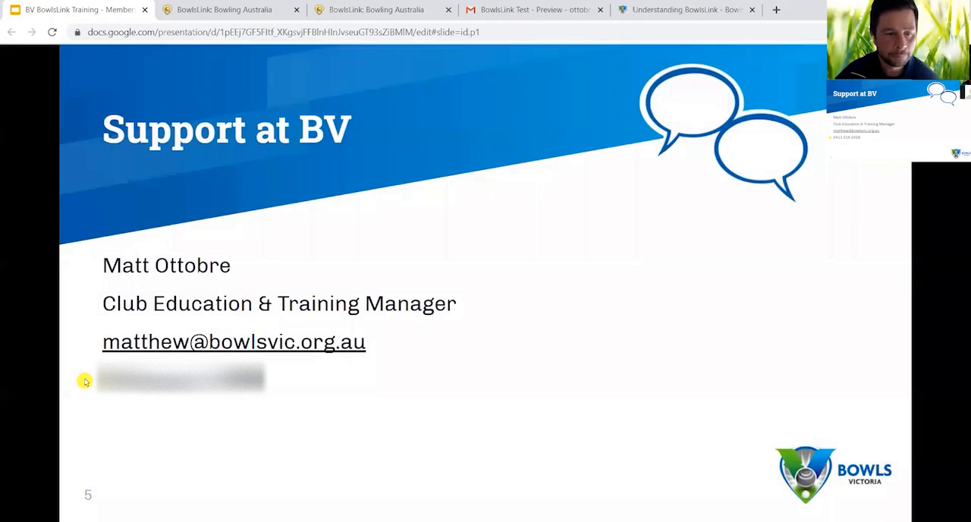